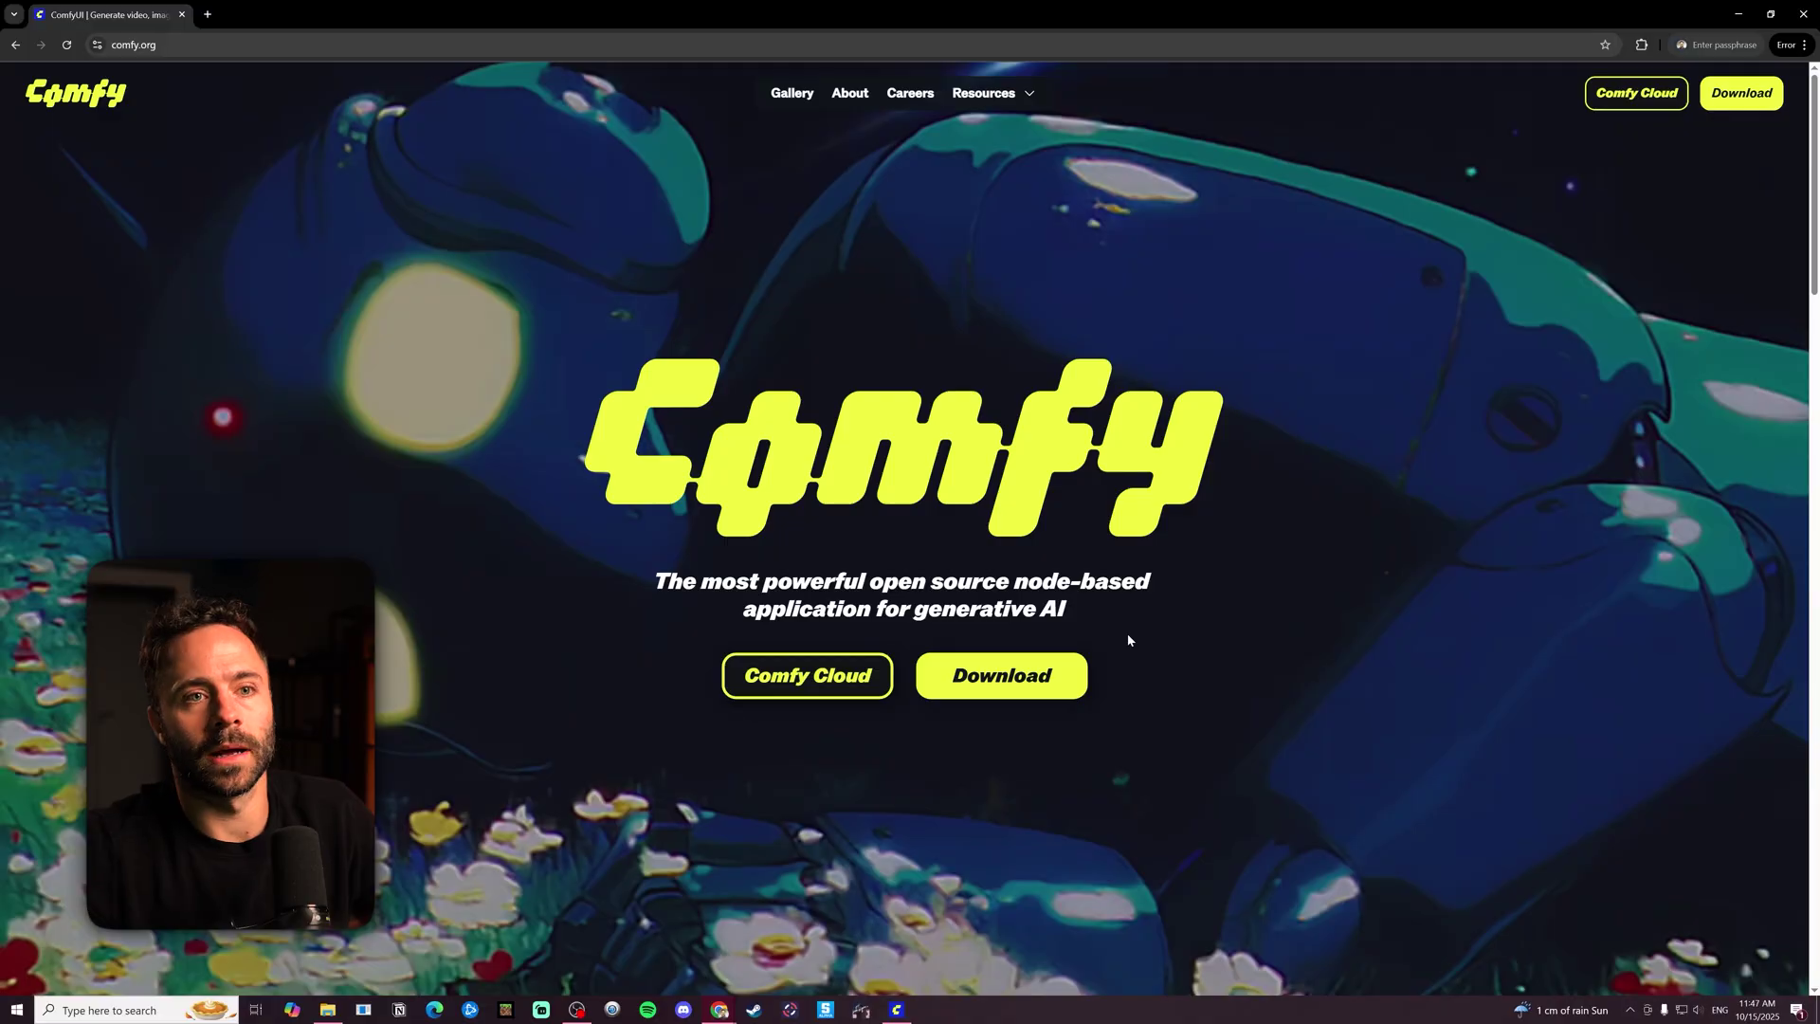
# - Open the ComfyUI-Manager GitHub repository and copy its git clone install command
pyautogui.click(985, 691)
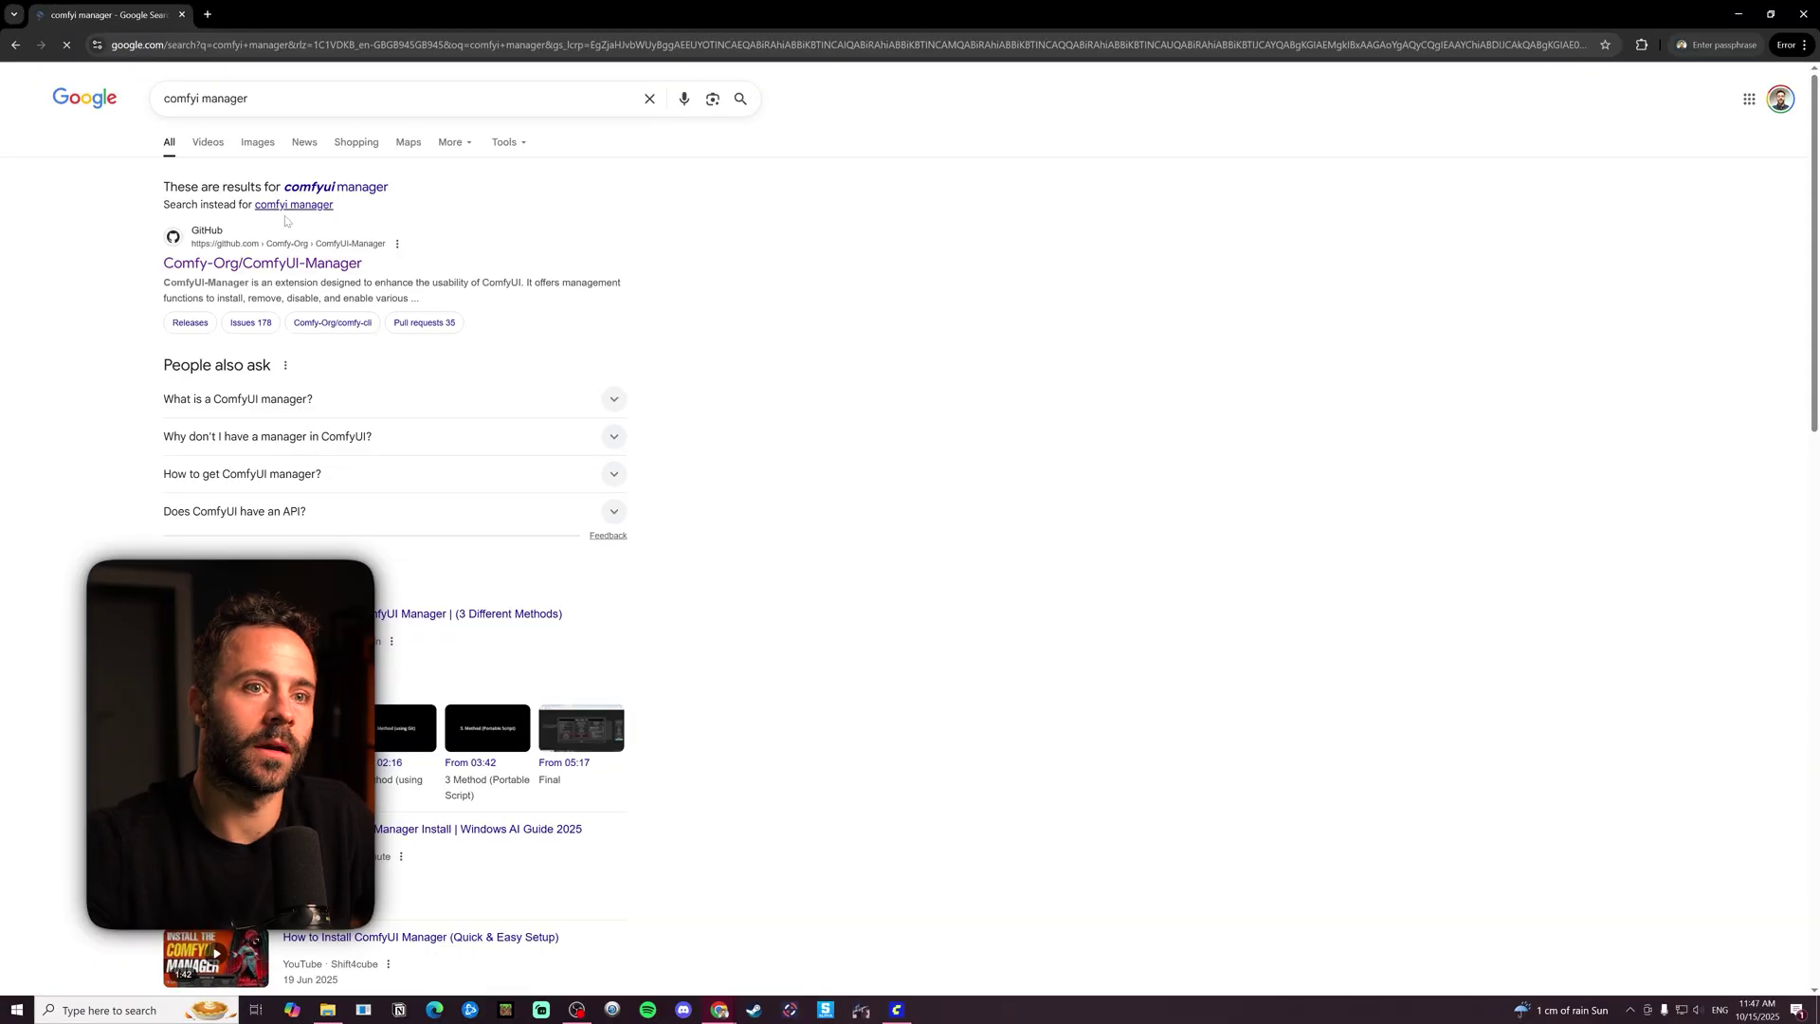
pyautogui.click(262, 264)
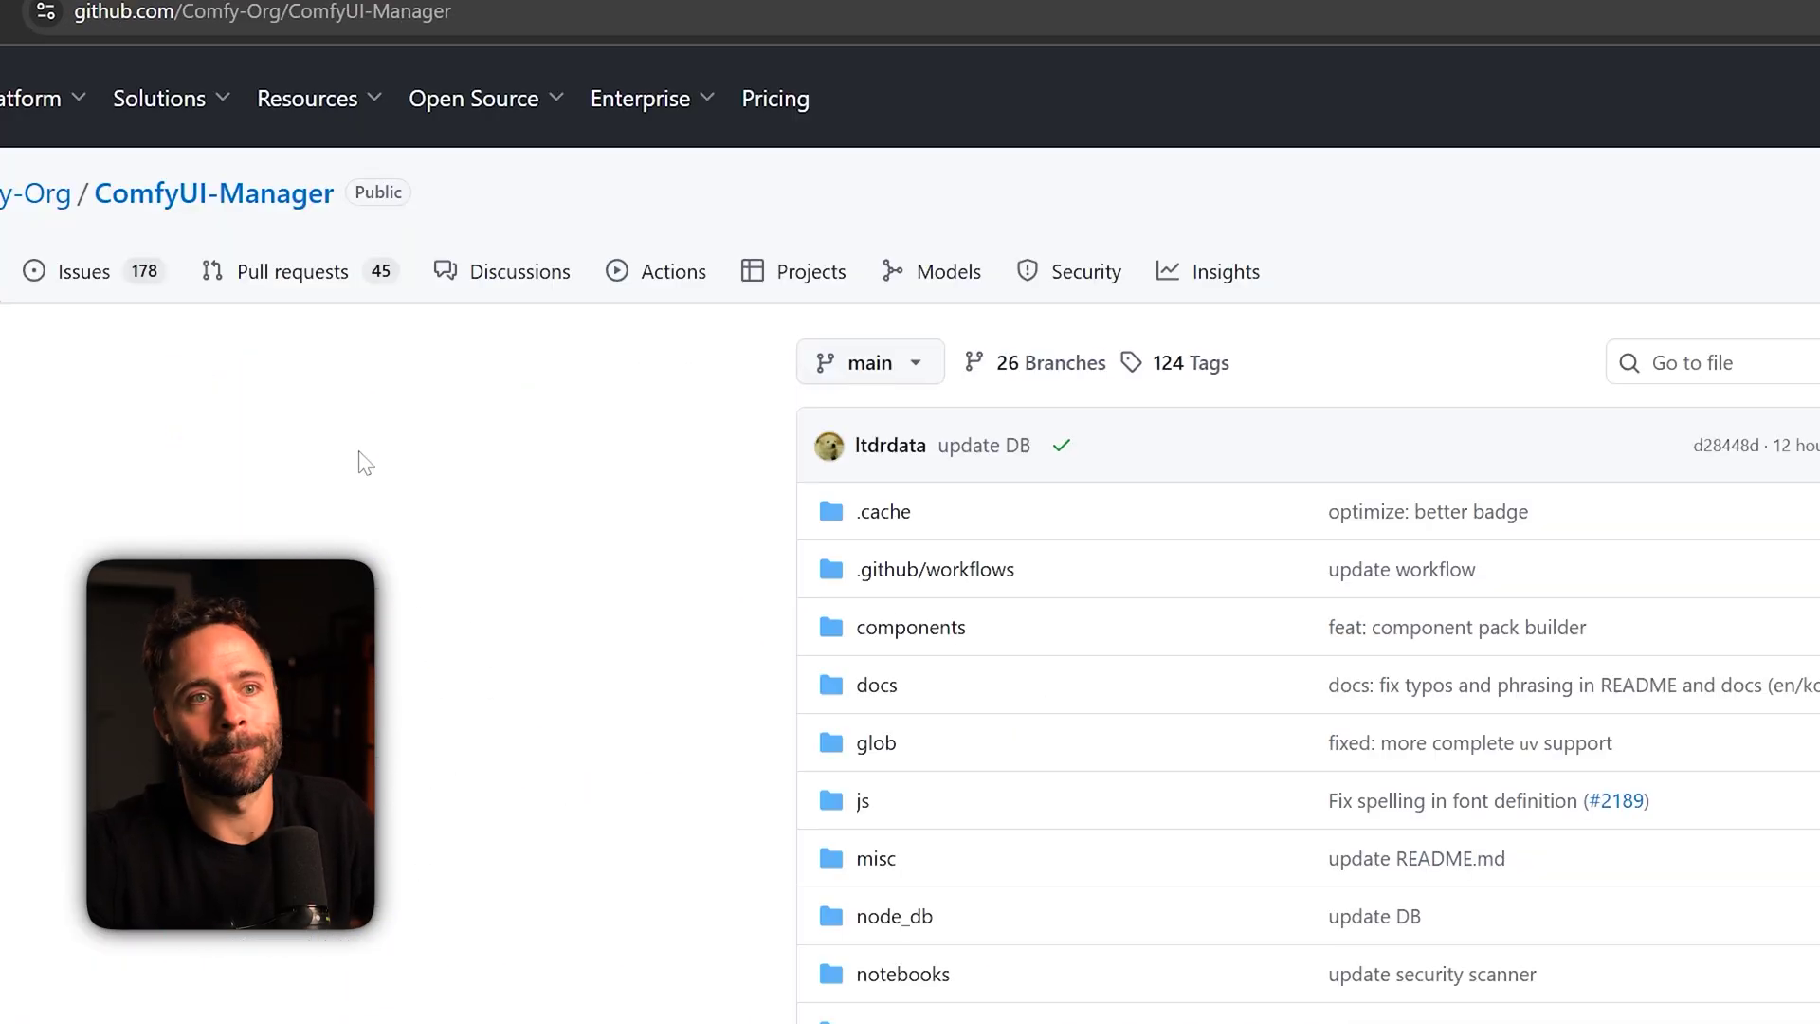
pyautogui.scroll(-20, 1521, 946)
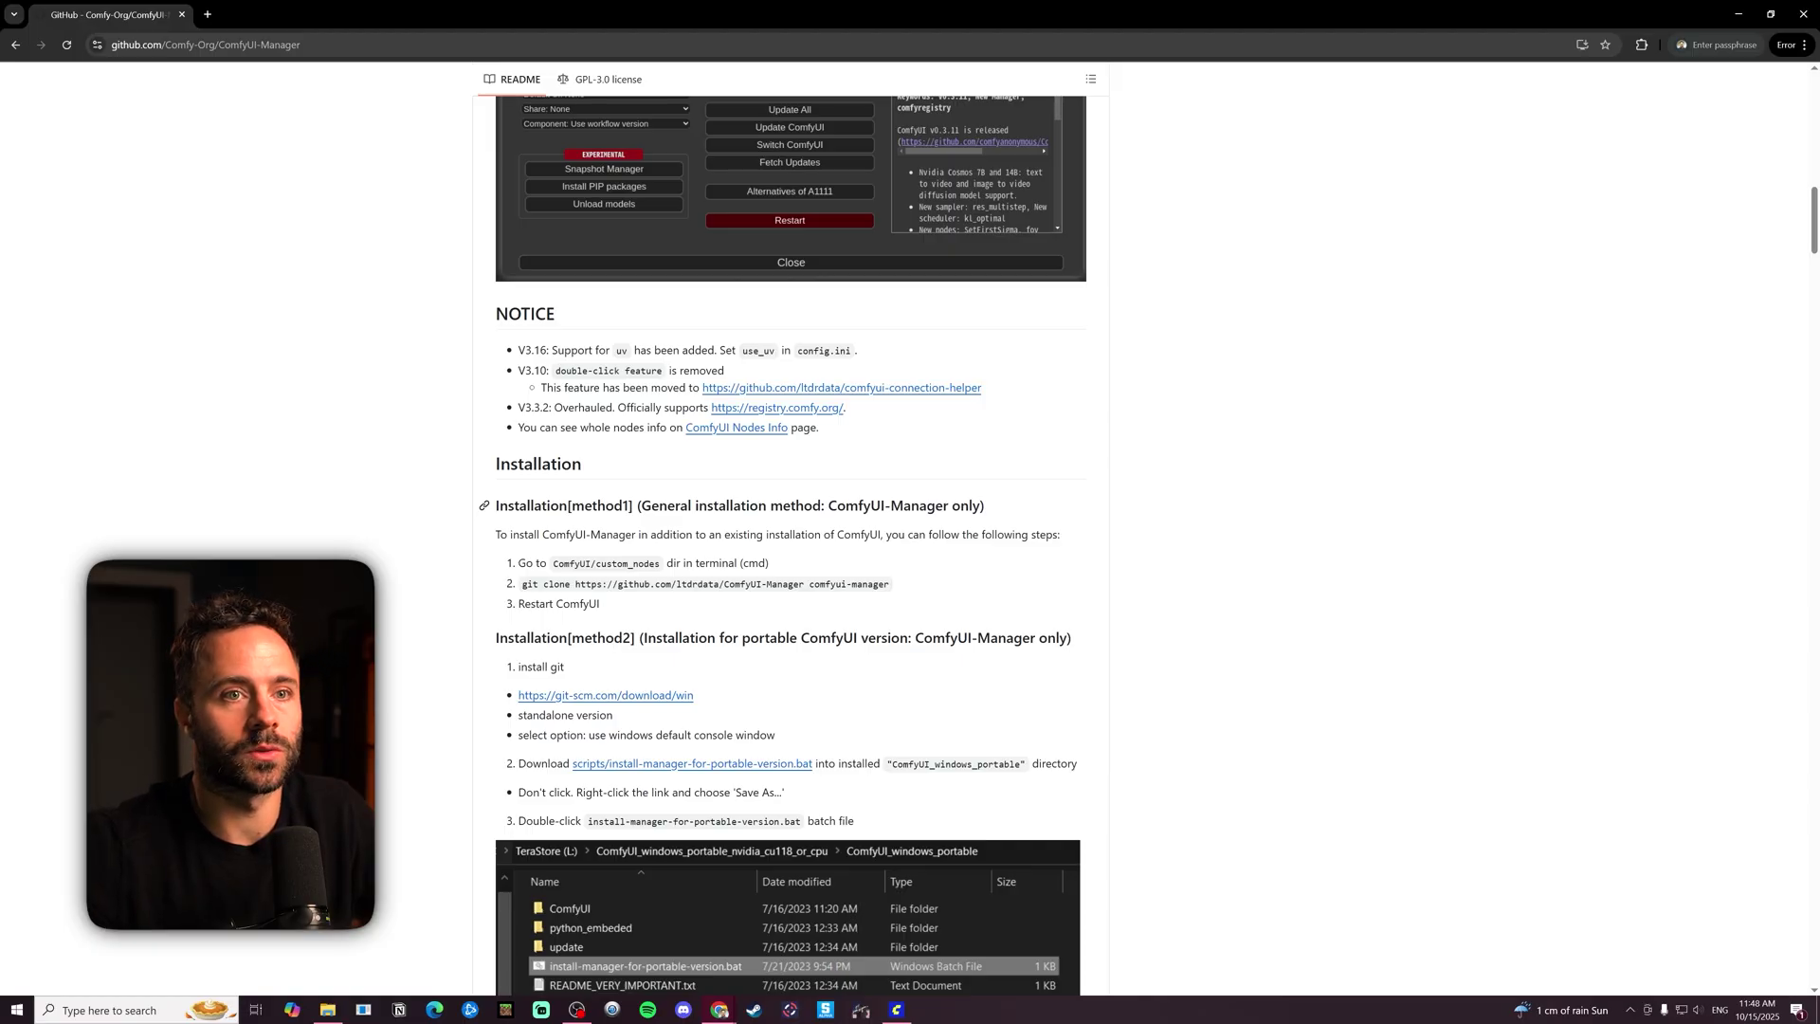
pyautogui.moveTo(581, 583); pyautogui.dragTo(884, 584)
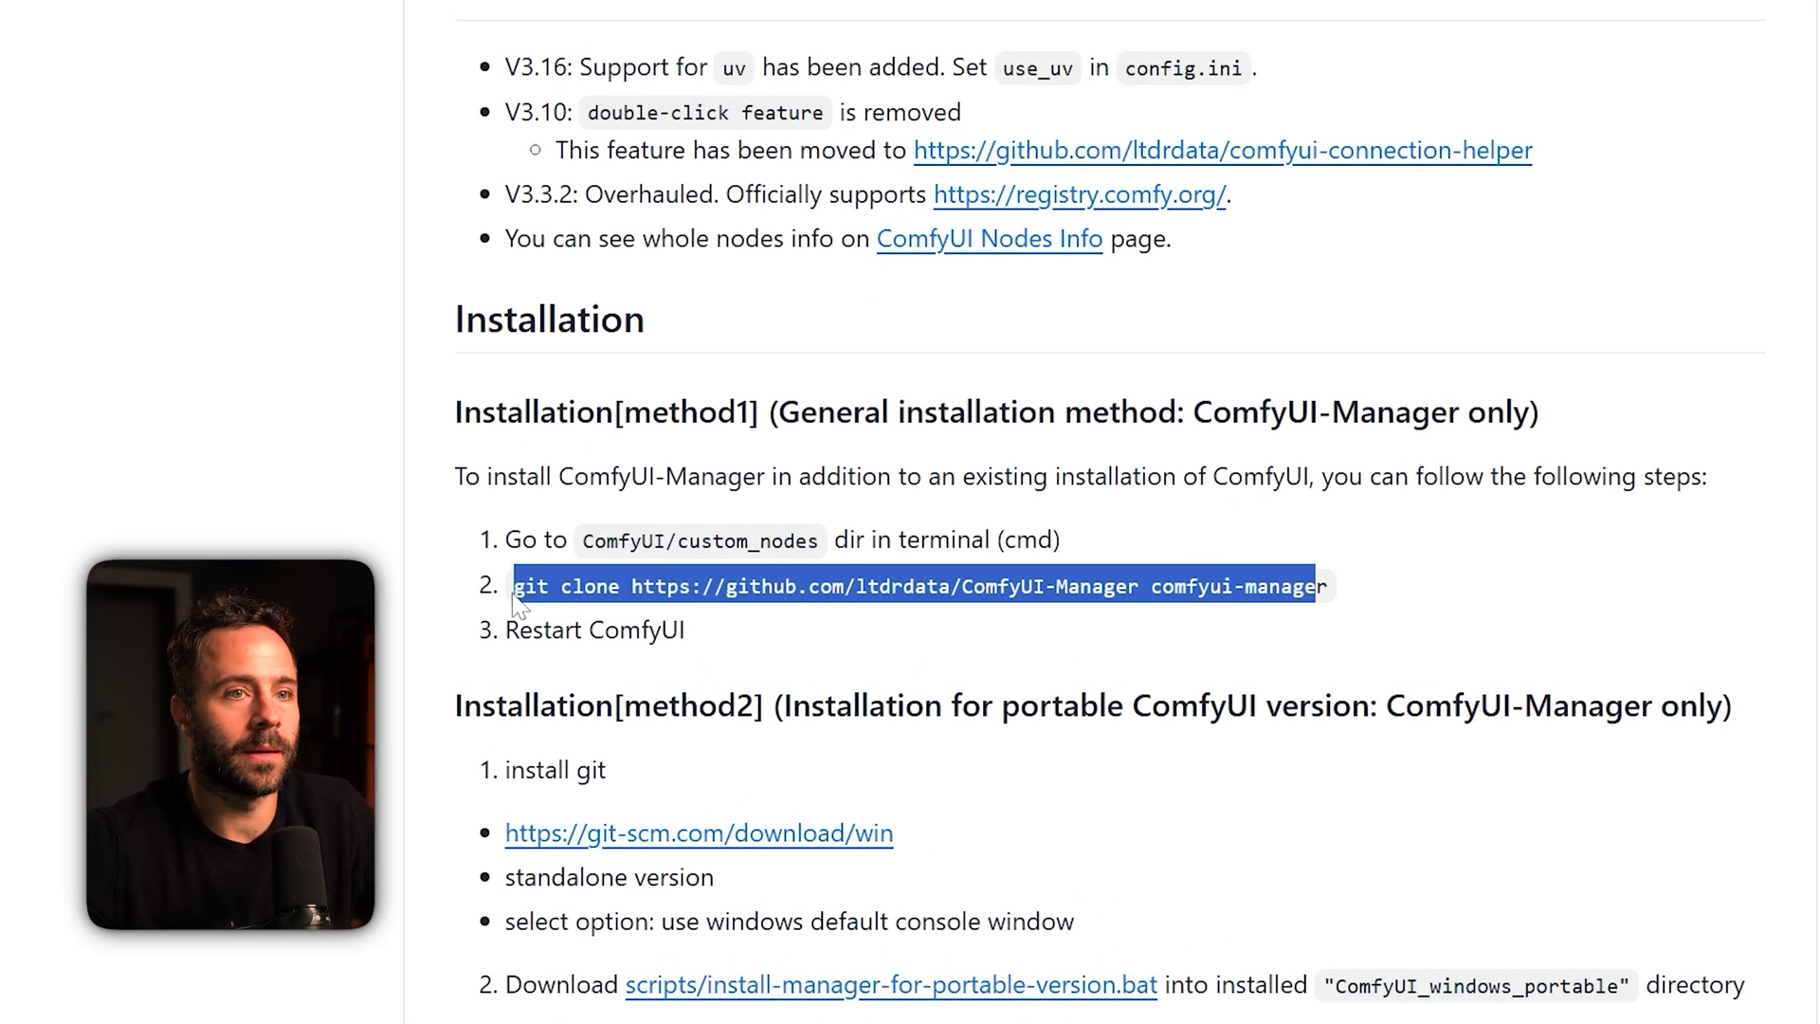
pyautogui.hotkey('ctrl', 'c')
# - Run the copied git clone command in Command Prompt to install ComfyUI-Manager
pyautogui.hotkey('alt', 'Tab')
pyautogui.hotkey('ctrl', 'v')
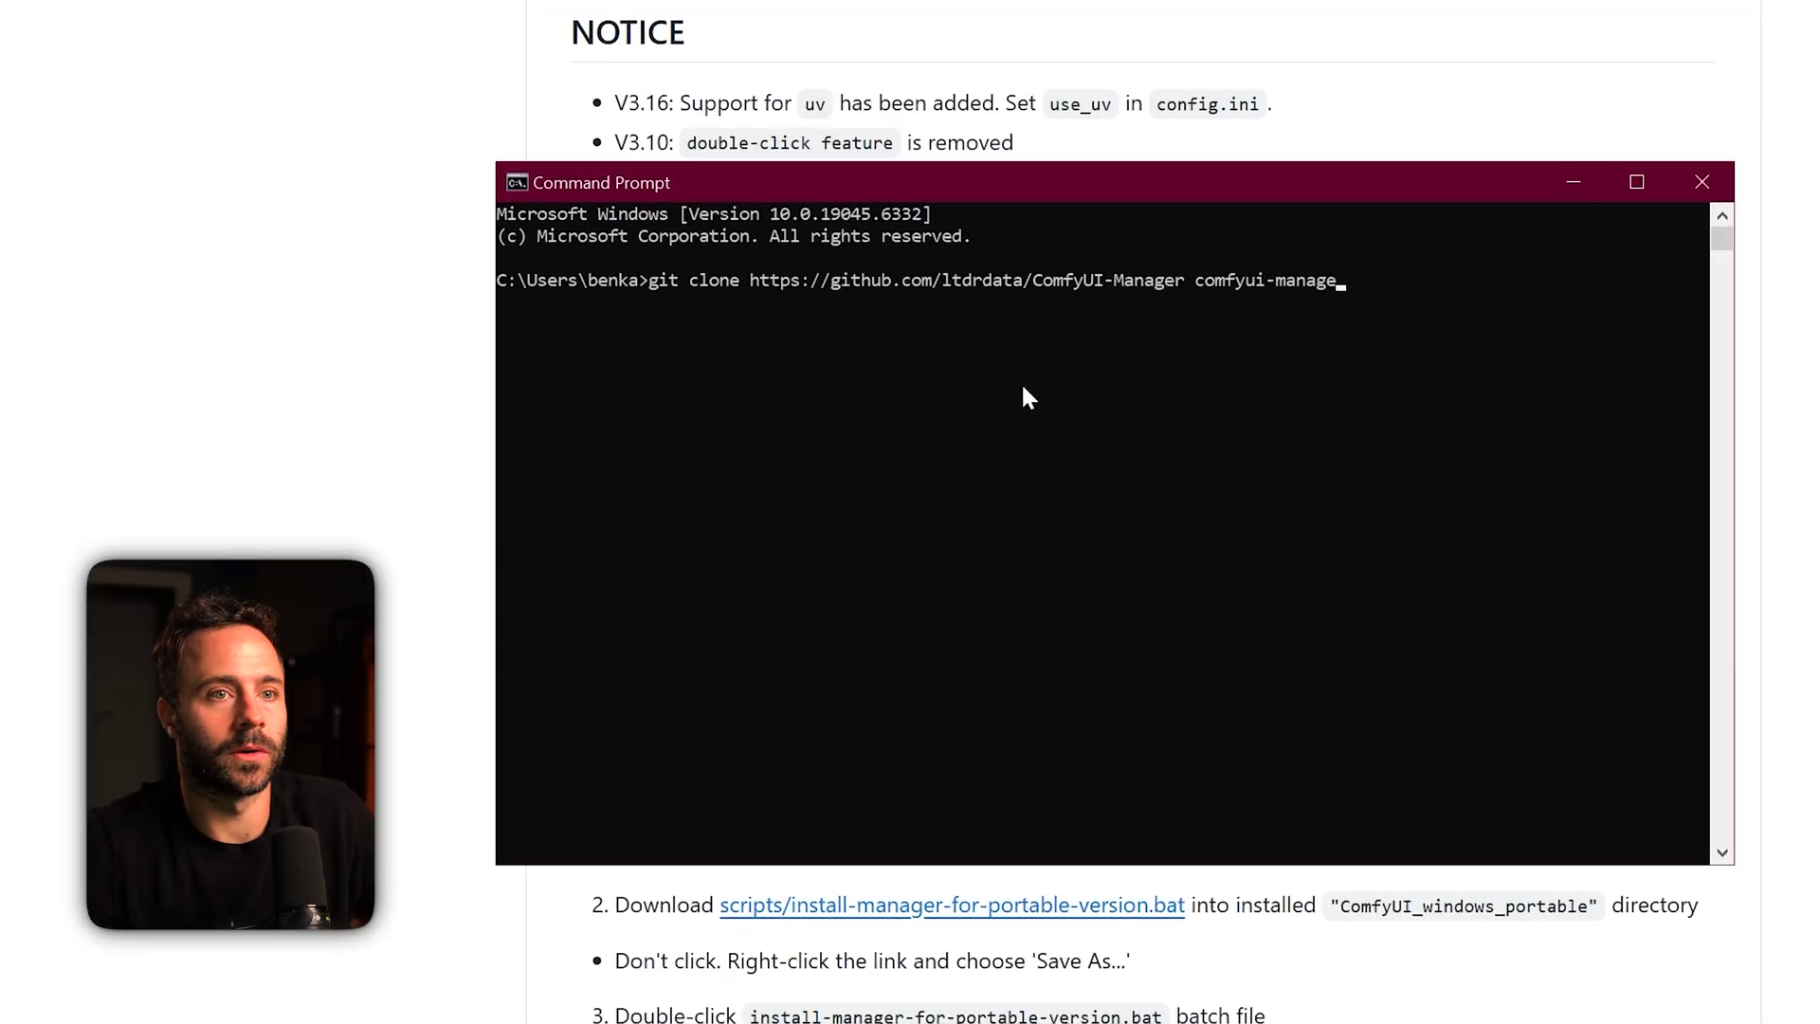
pyautogui.press('Return')
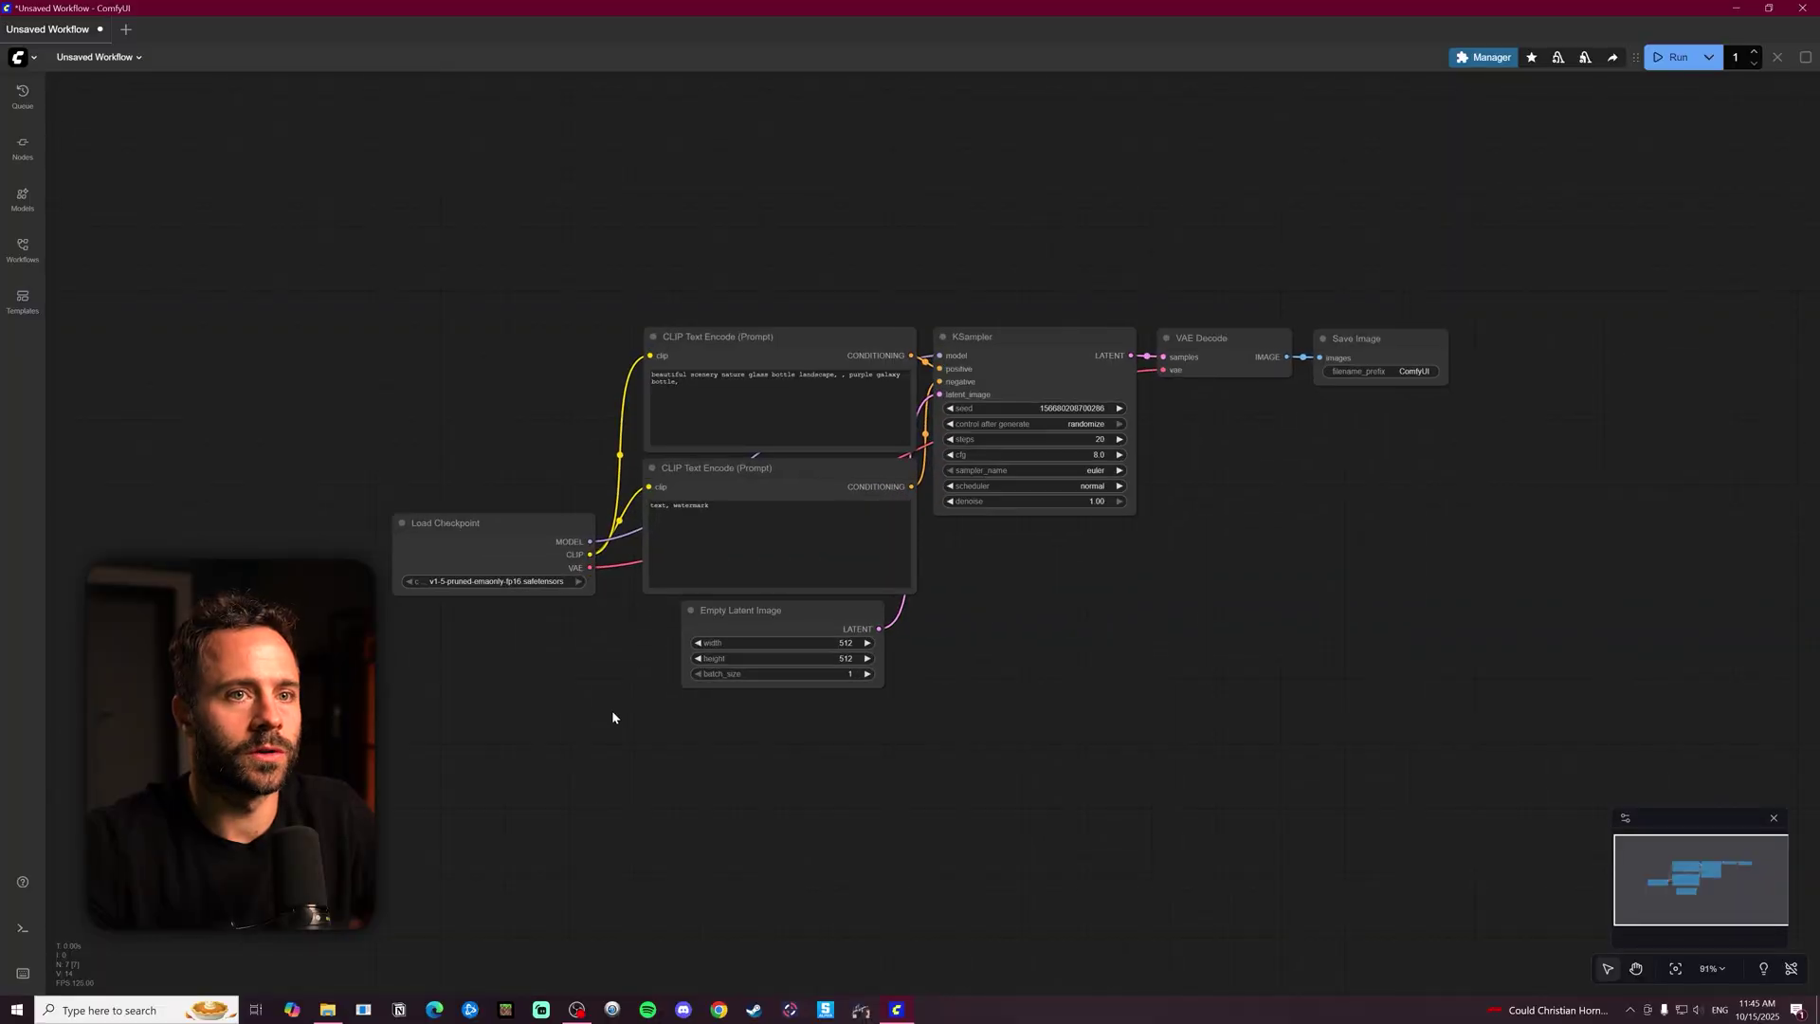
# - Load the Wan2.2 Animate character replacement workflow from the templates searched with 'wan'
pyautogui.click(22, 299)
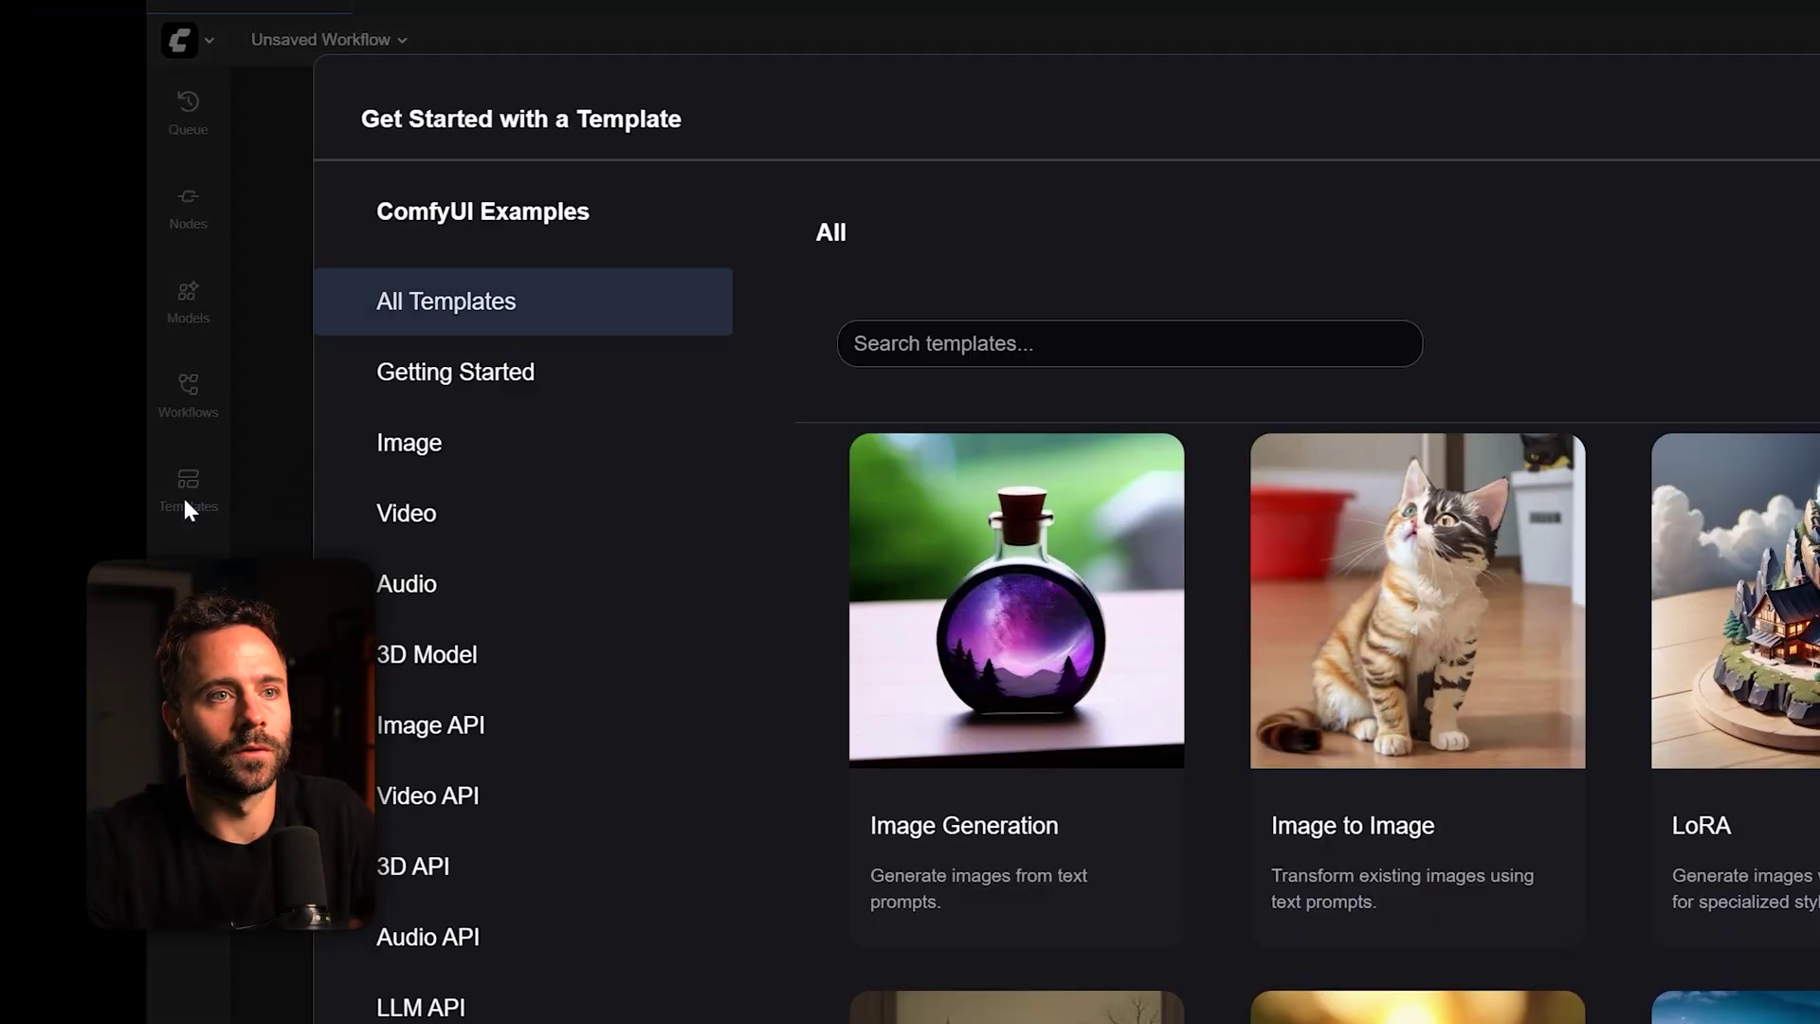
pyautogui.write('wan')
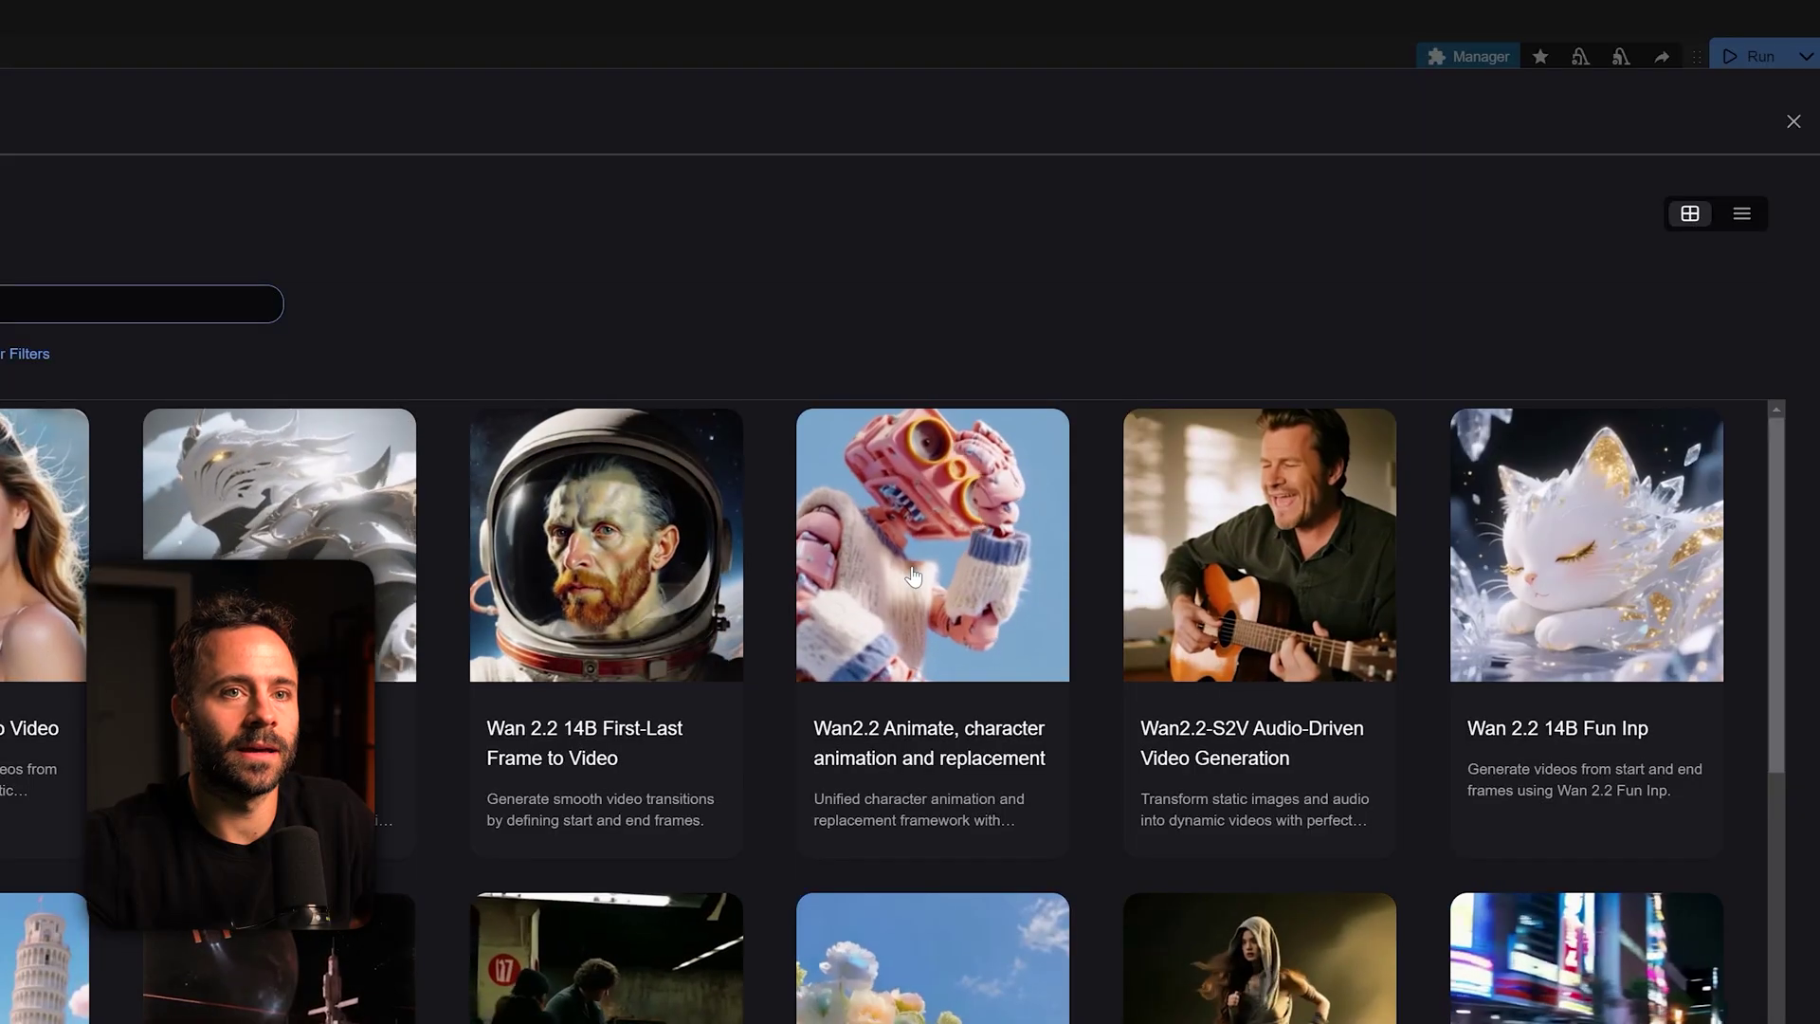
pyautogui.click(1799, 641)
# - Download the missing clip_vision, text encoder, diffusion, vae and lightx2v lora models, then check the Model Library
pyautogui.scroll(-1, 1061, 588)
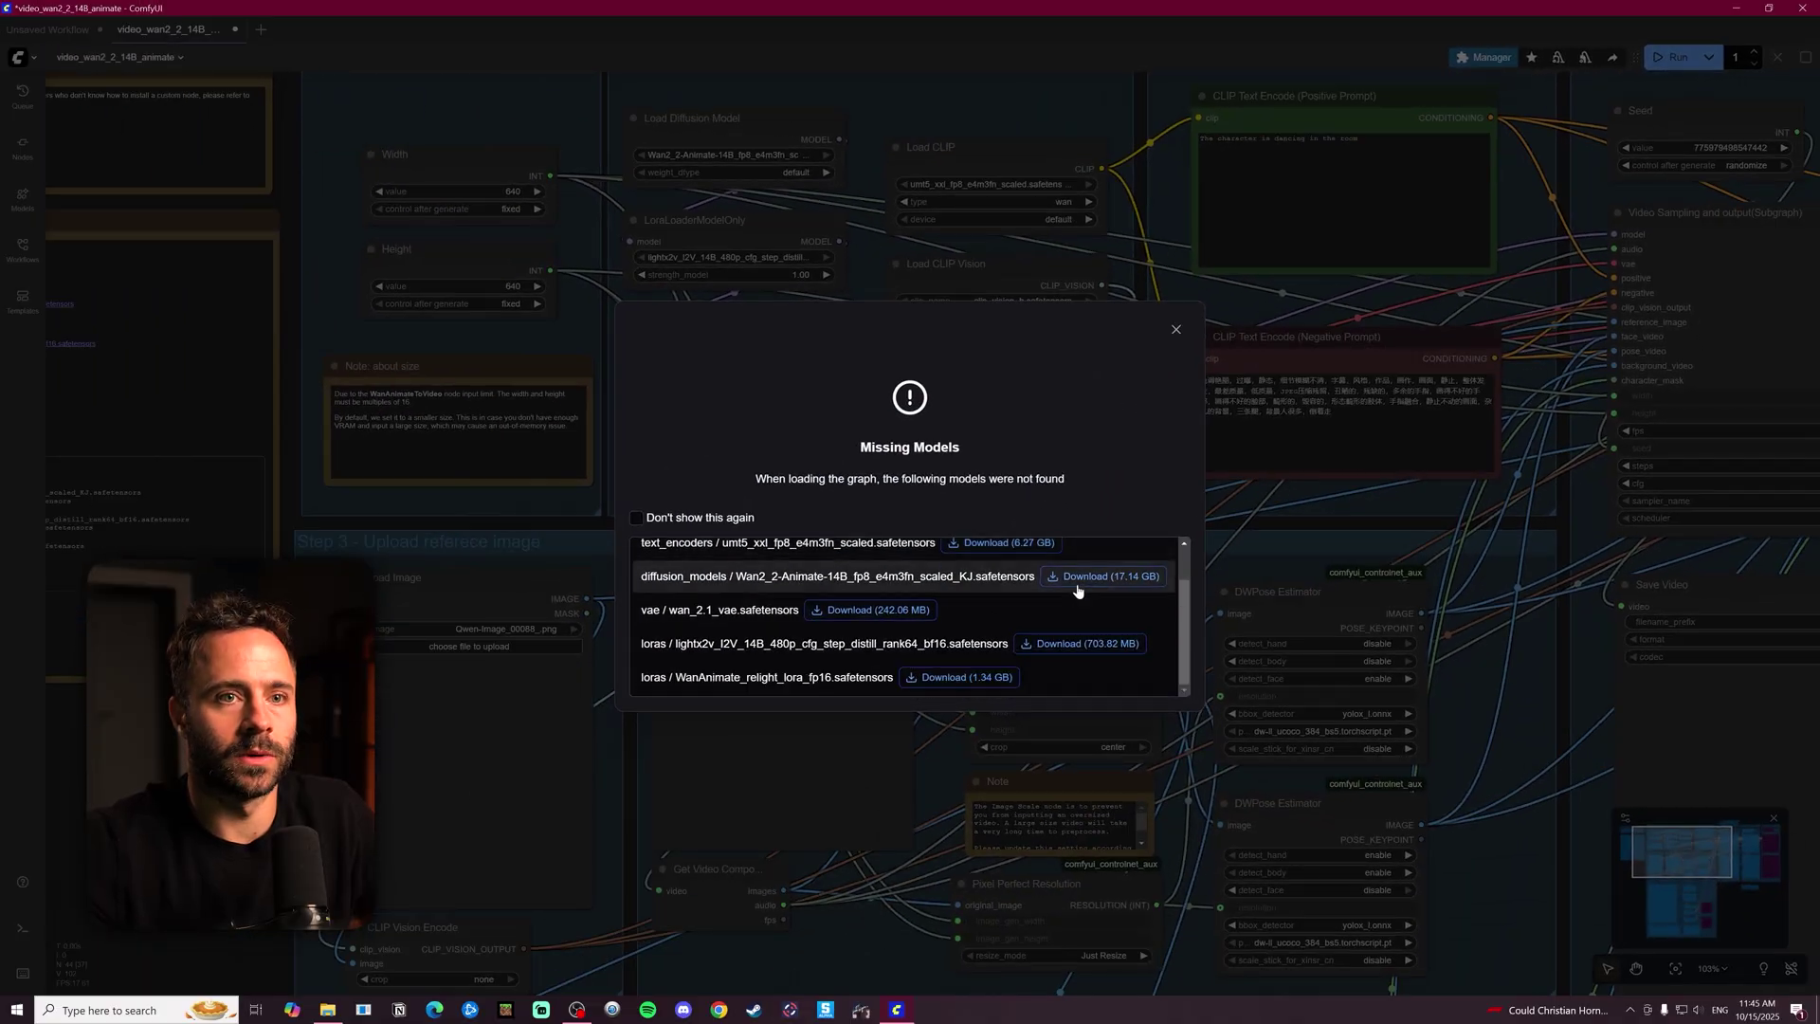
pyautogui.scroll(1, 1052, 606)
pyautogui.click(986, 589)
pyautogui.click(939, 555)
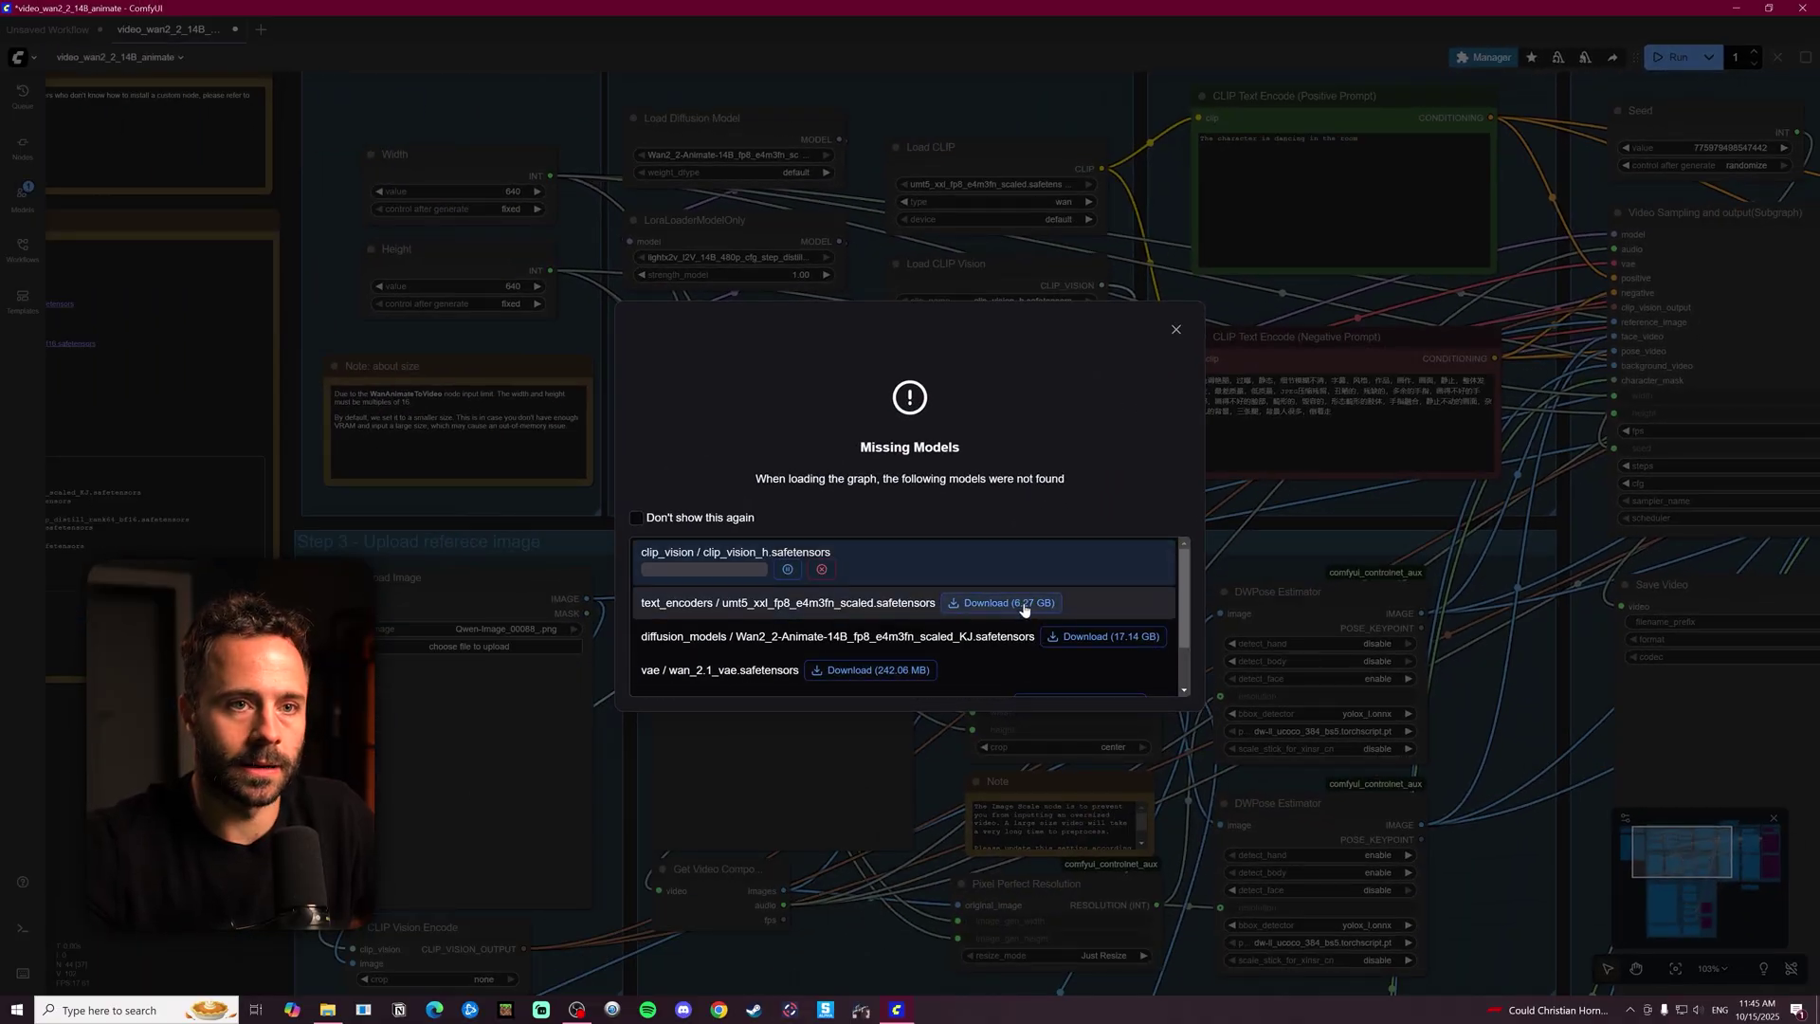
pyautogui.click(1089, 651)
pyautogui.scroll(-1, 1089, 651)
pyautogui.click(881, 605)
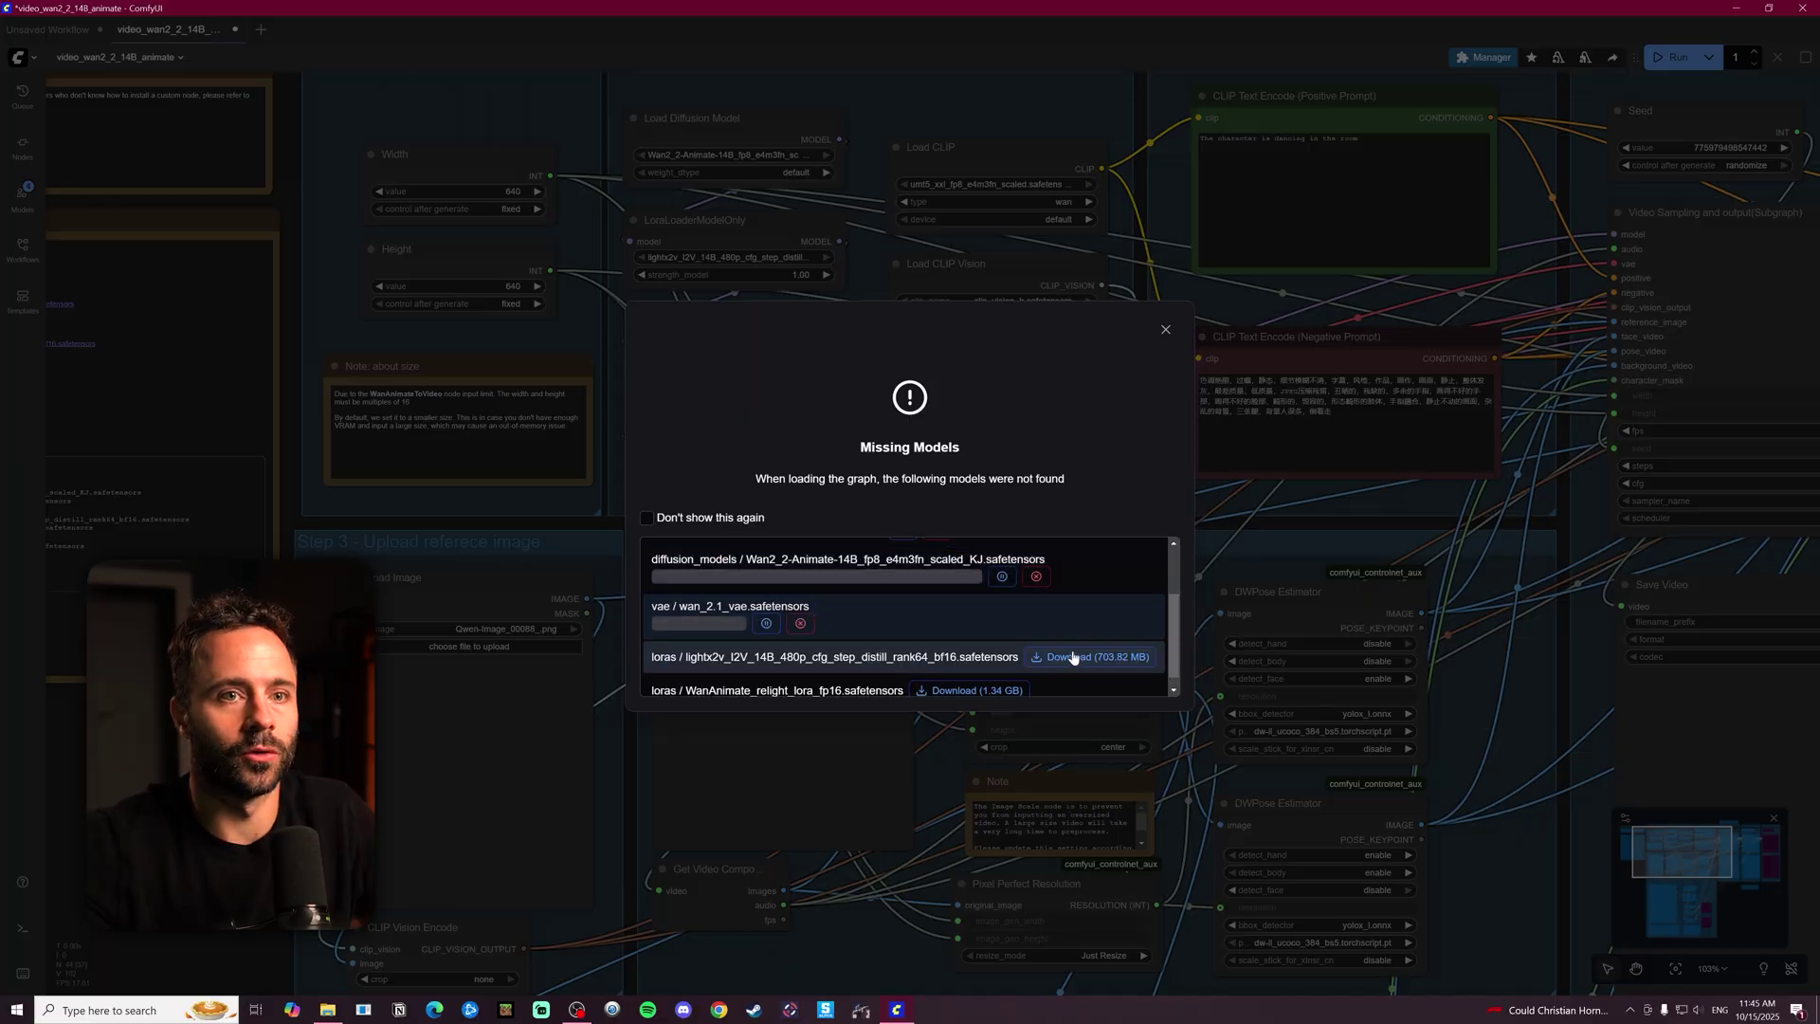
pyautogui.scroll(-1, 1043, 654)
pyautogui.click(1090, 644)
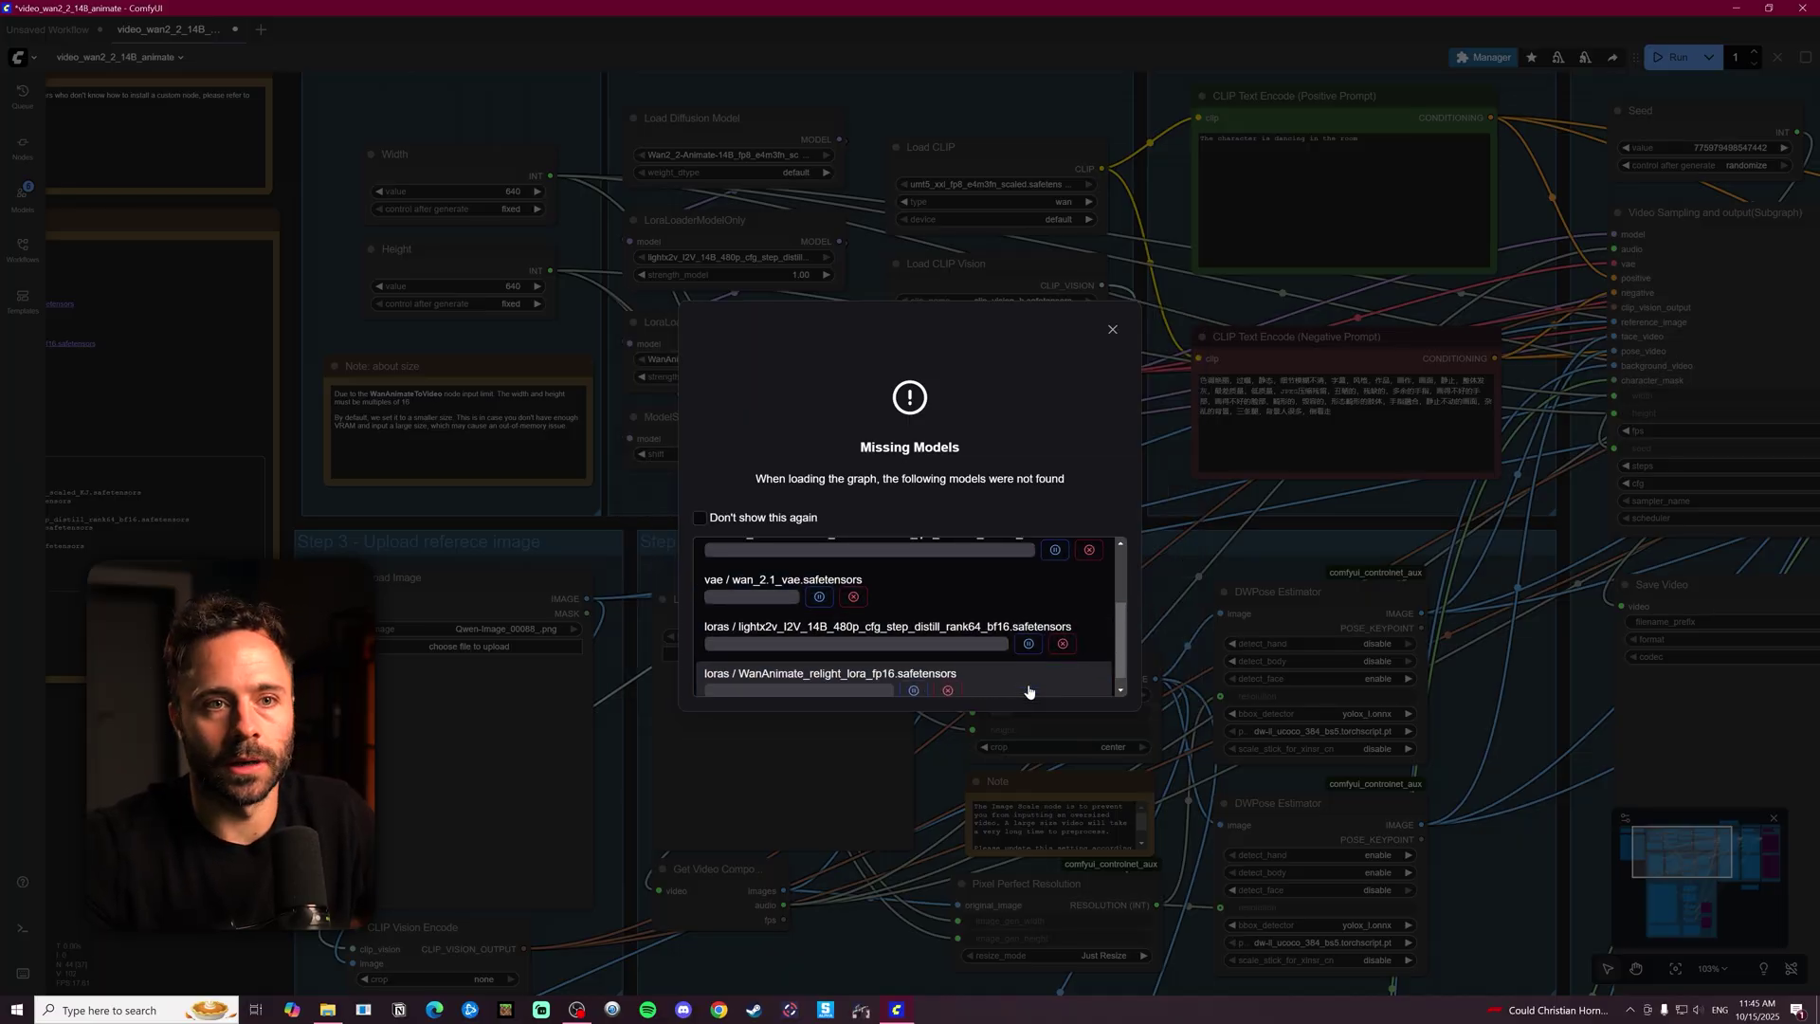
pyautogui.click(1113, 329)
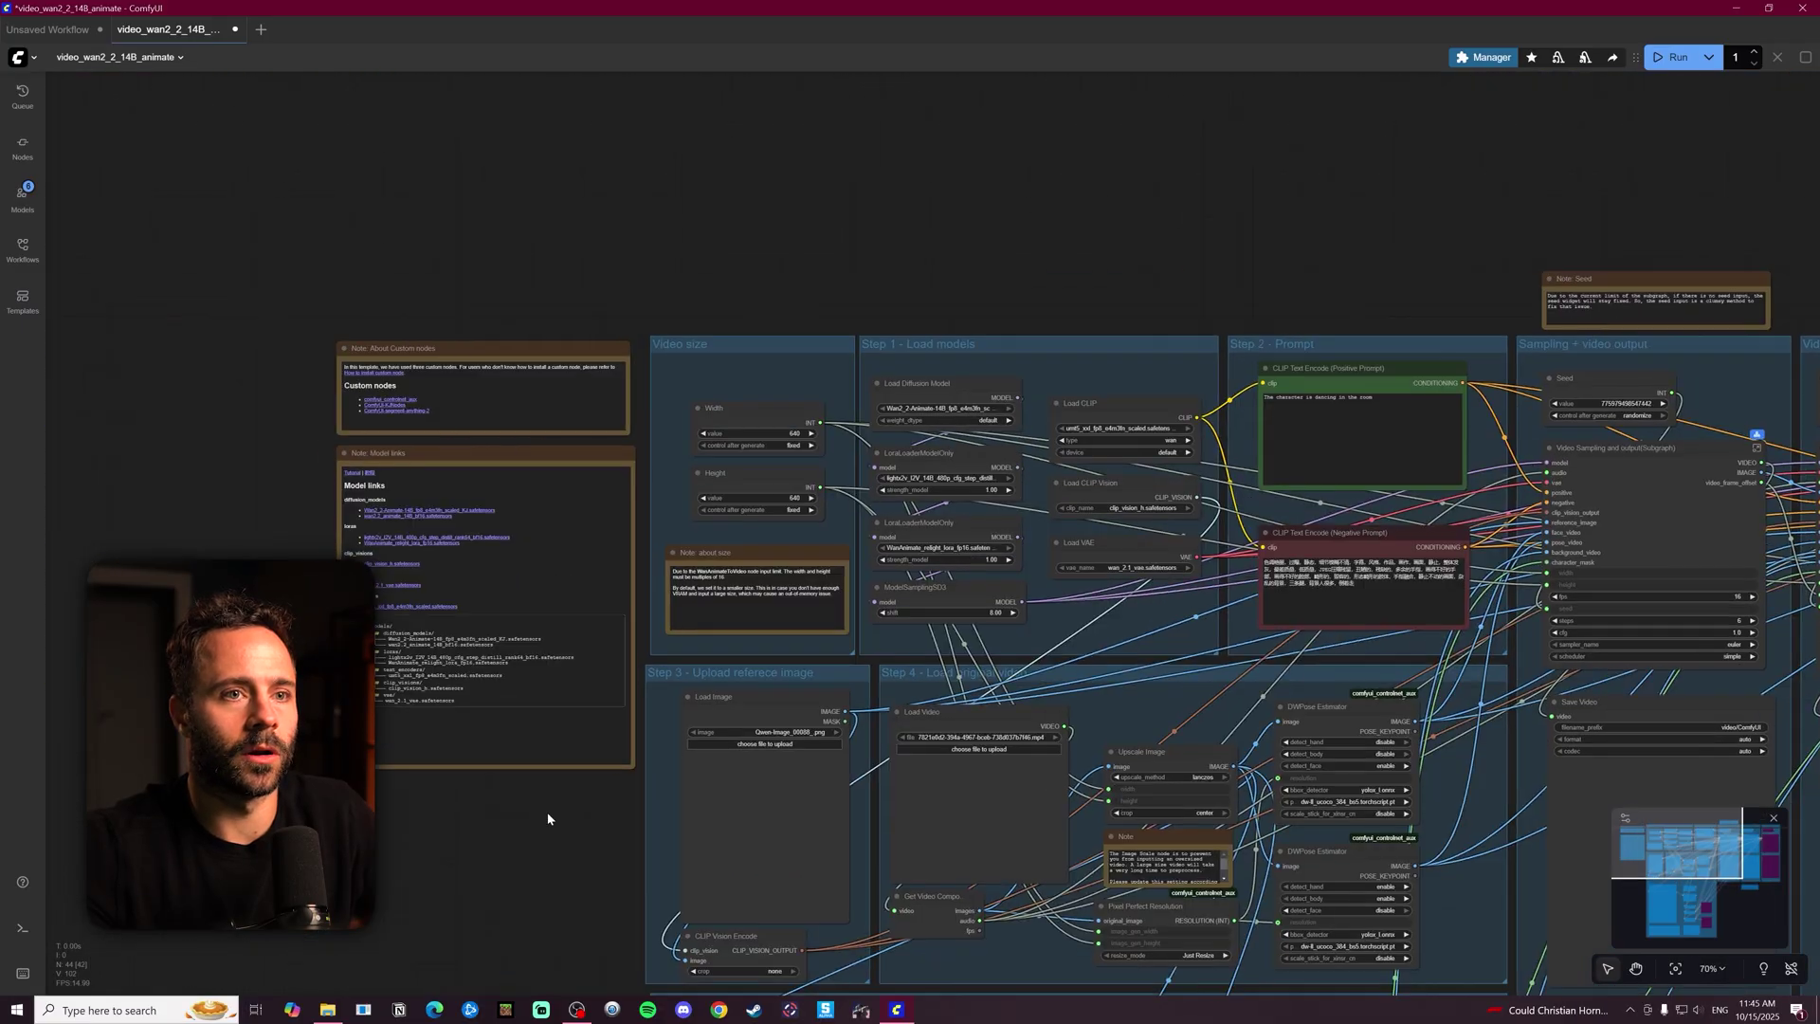
pyautogui.click(23, 193)
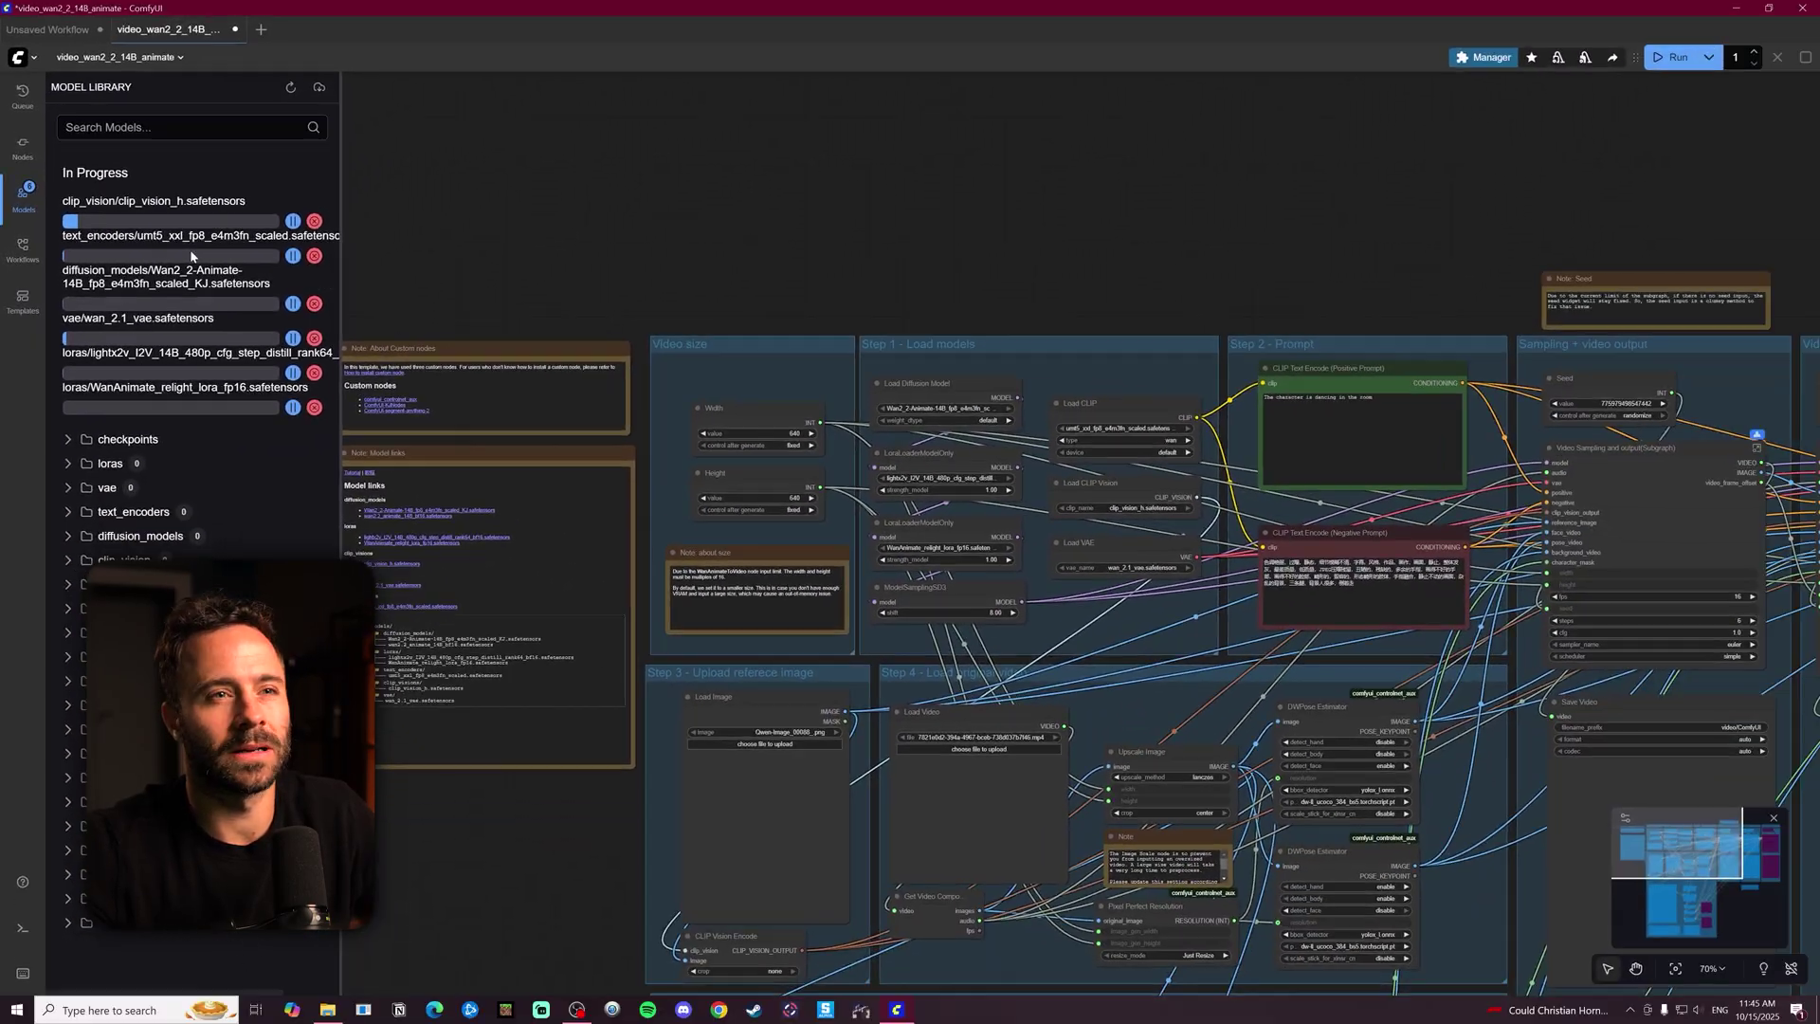
# - Hide the model library, search the templates for 'wan' again, and dismiss the missing nodes warning
pyautogui.click(25, 196)
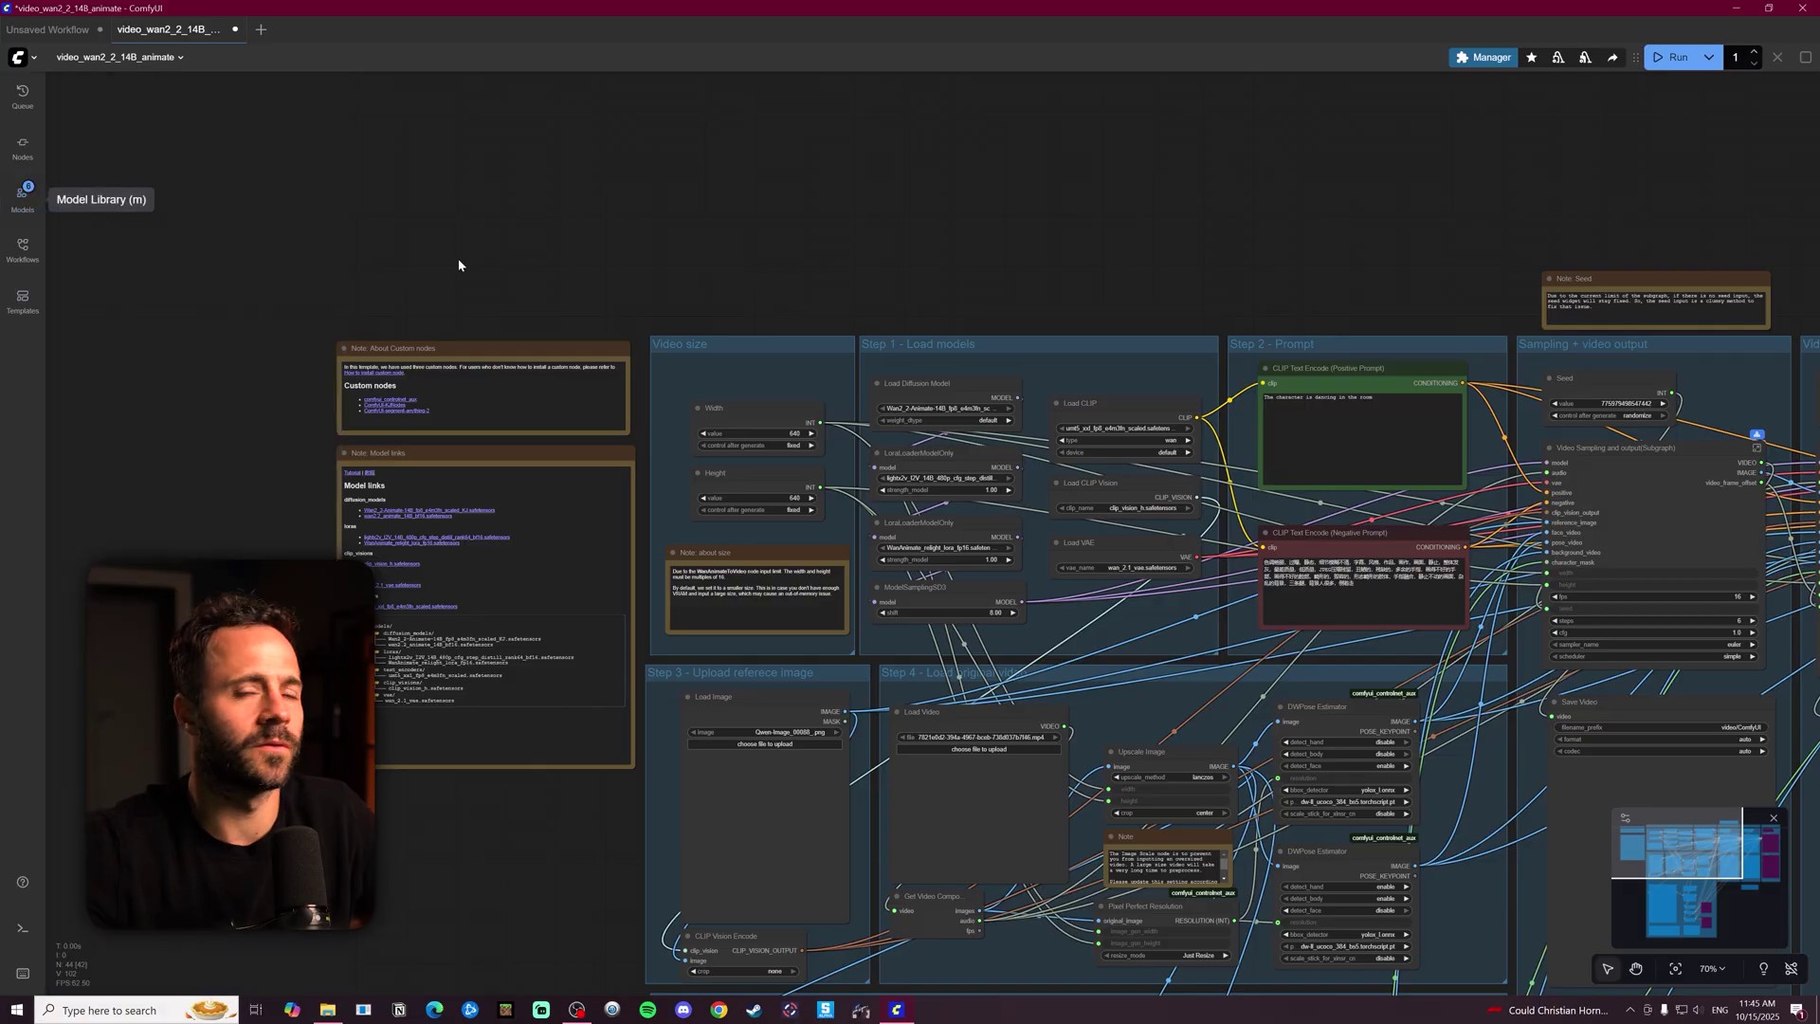
pyautogui.scroll(-3, 1107, 466)
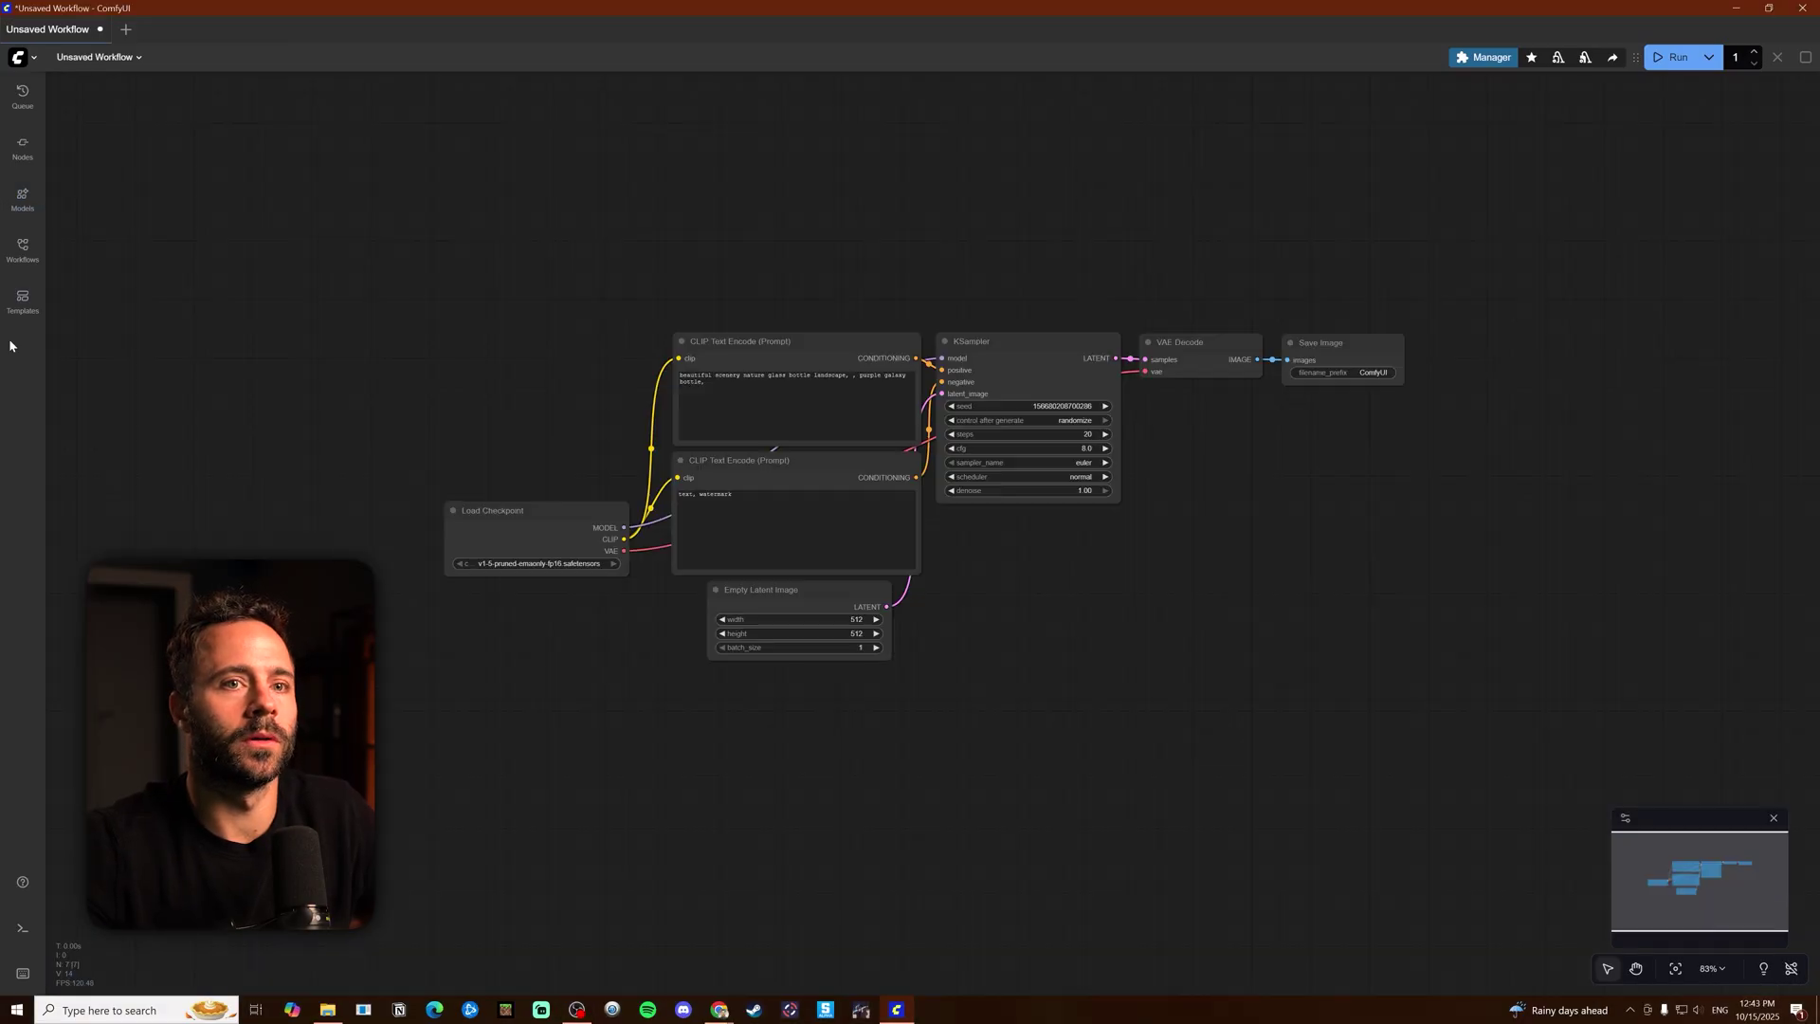
pyautogui.click(23, 301)
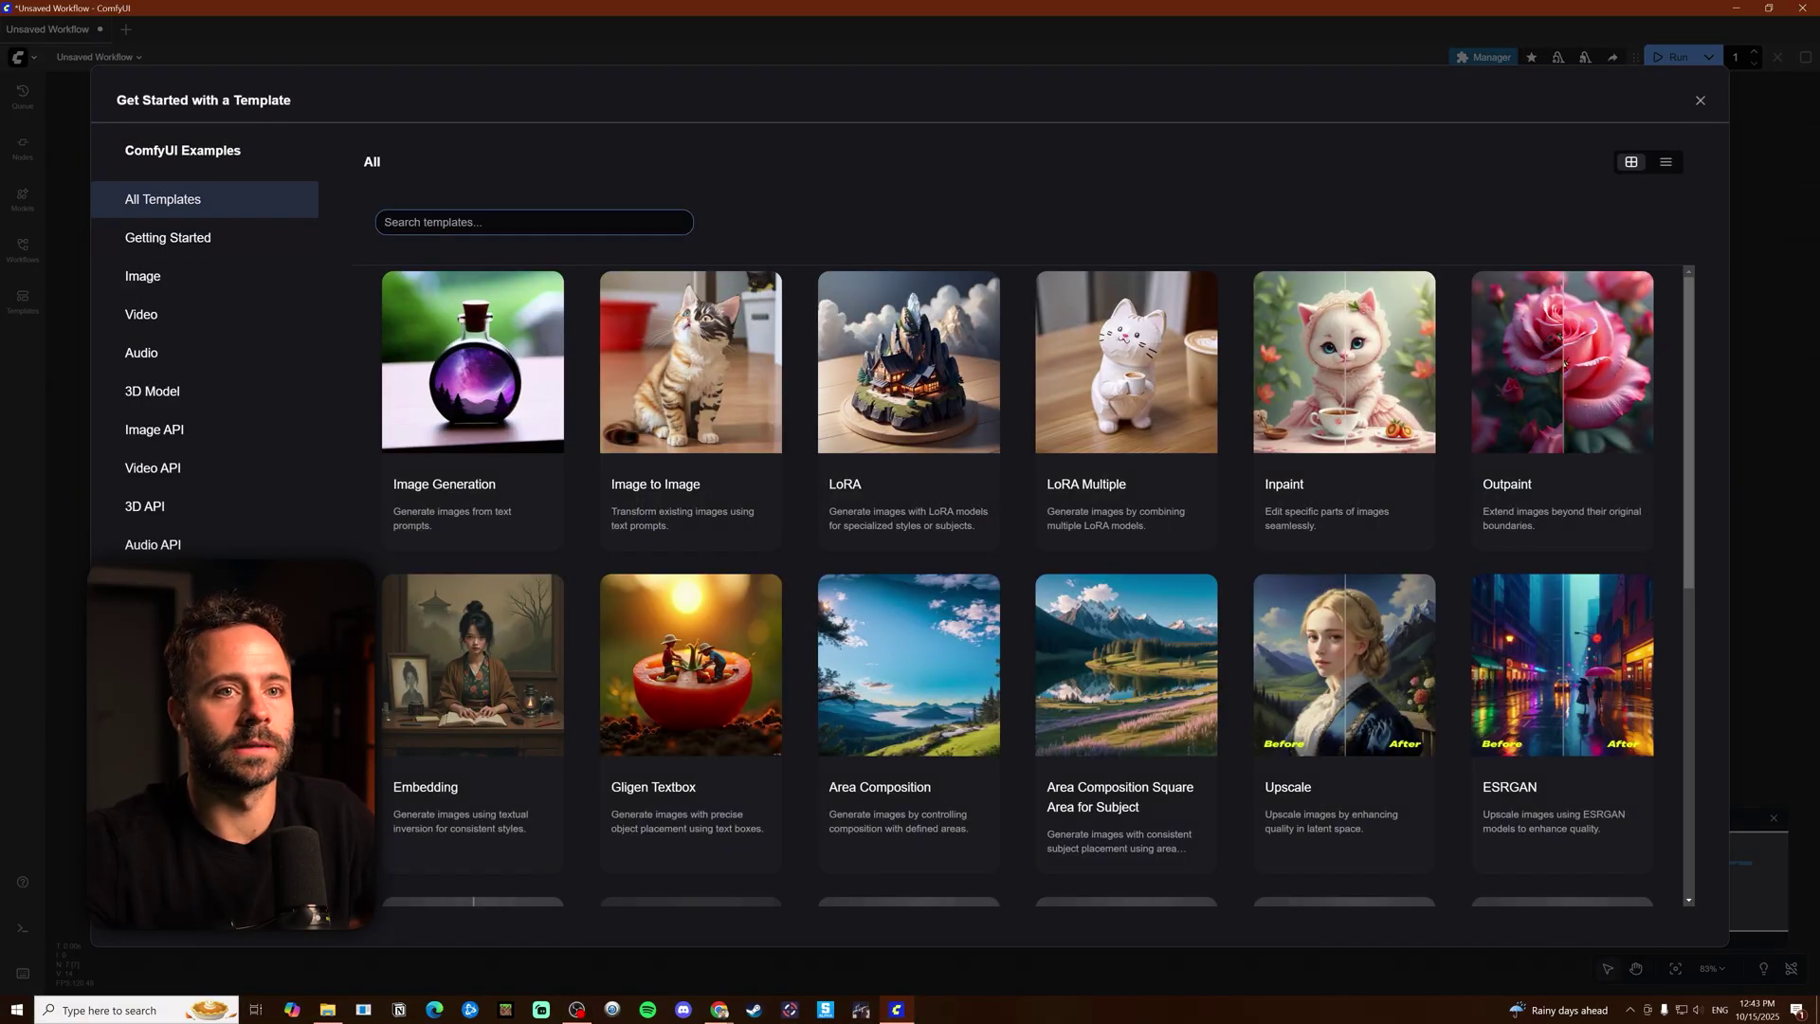
pyautogui.write('wan')
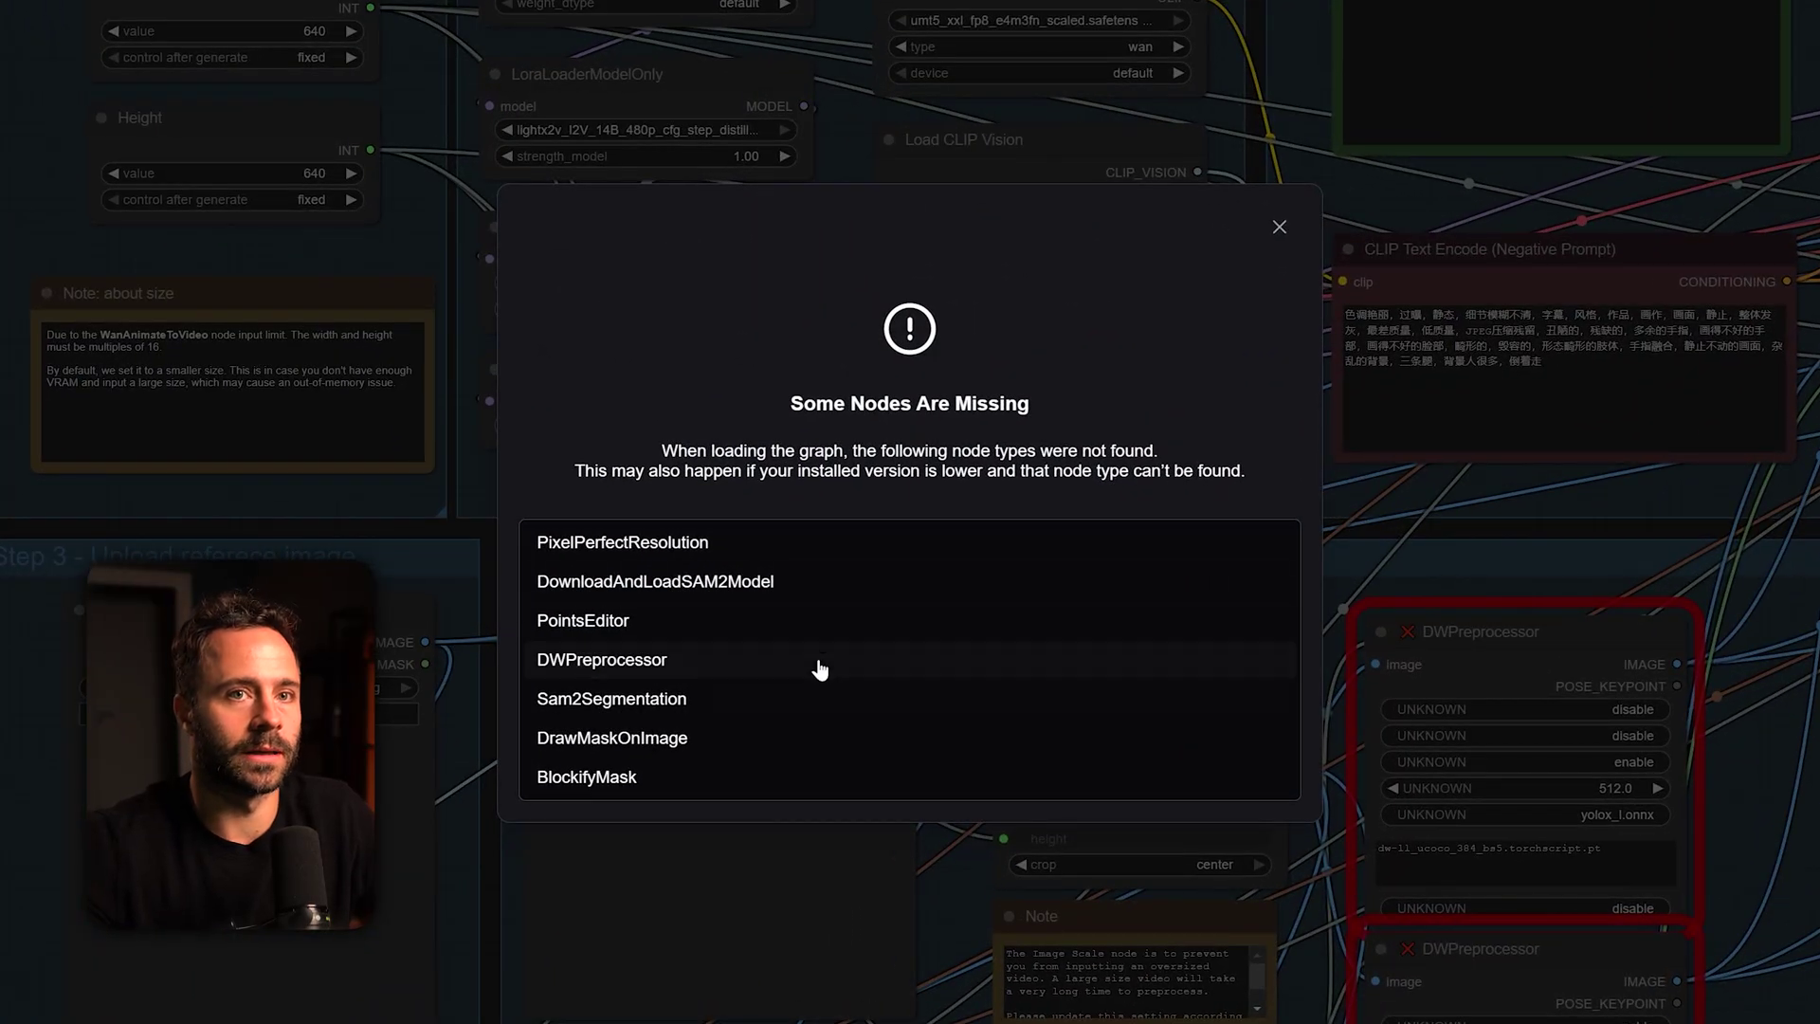
pyautogui.click(1280, 226)
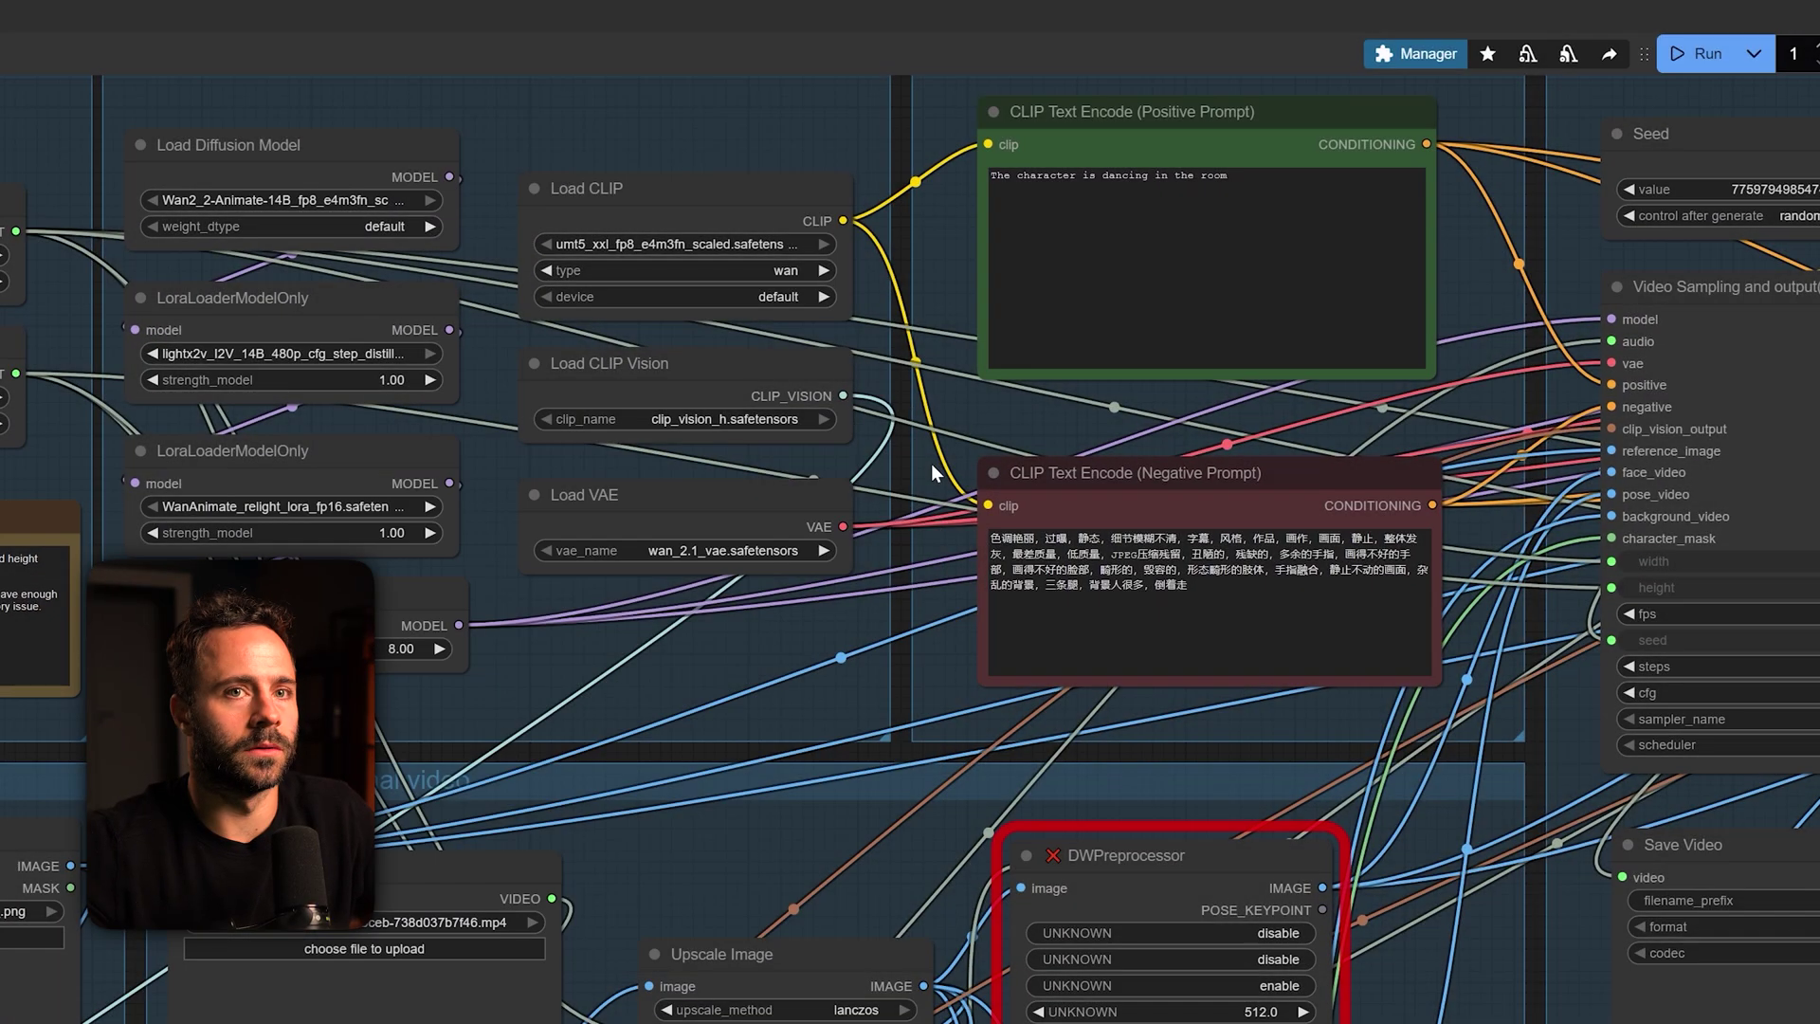
# - Install the latest comfyui_controlnet_aux and ComfyUI-KJNodes packs through the Manager
pyautogui.click(1426, 54)
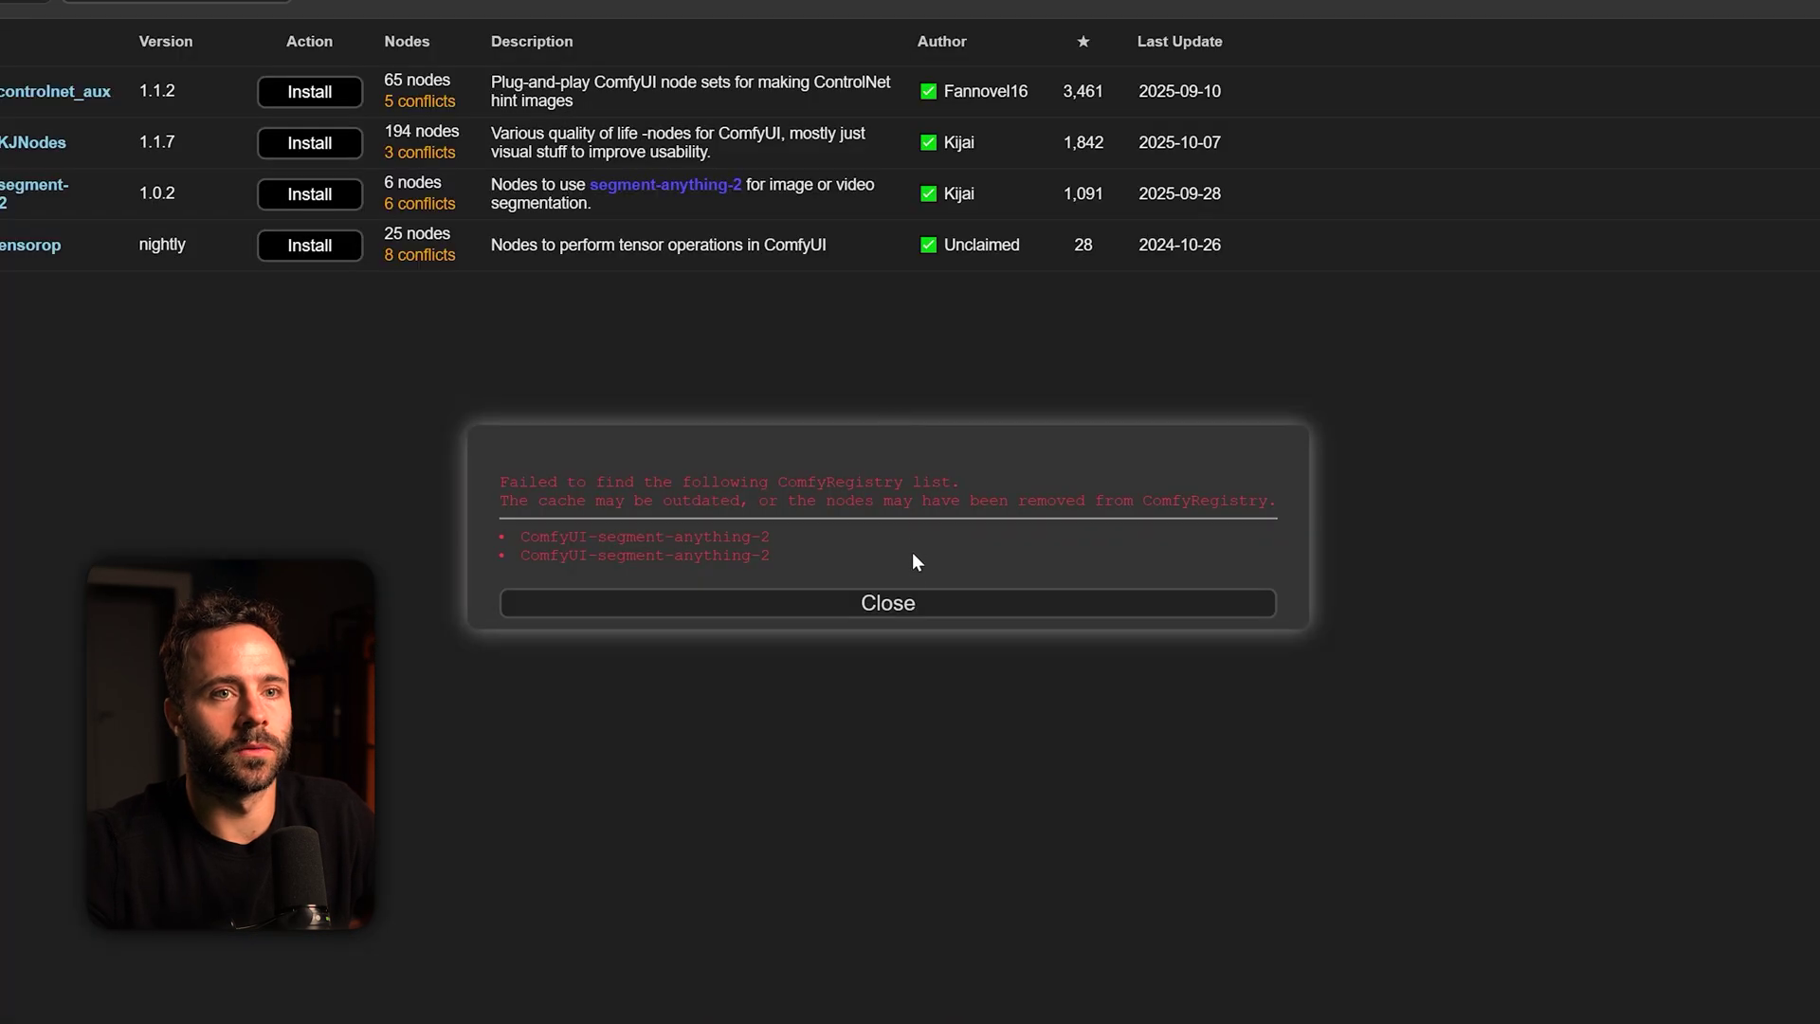
pyautogui.click(896, 603)
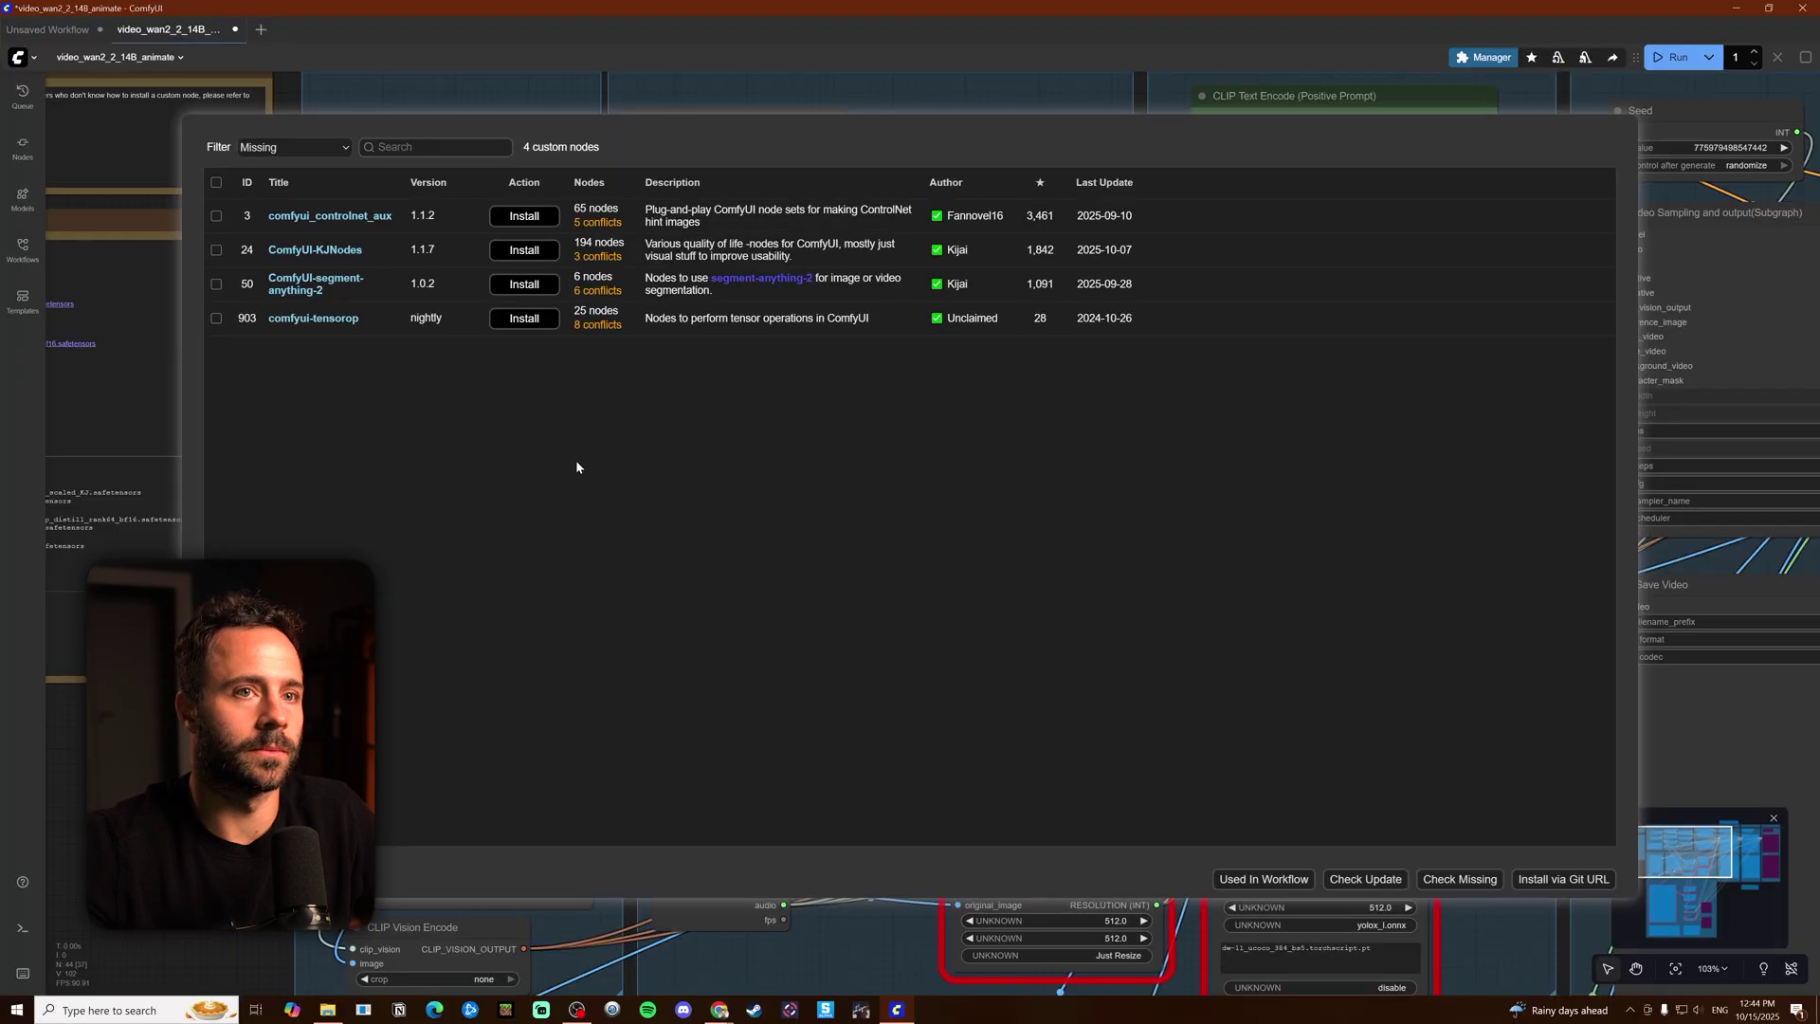
pyautogui.click(524, 215)
pyautogui.click(955, 593)
pyautogui.click(524, 249)
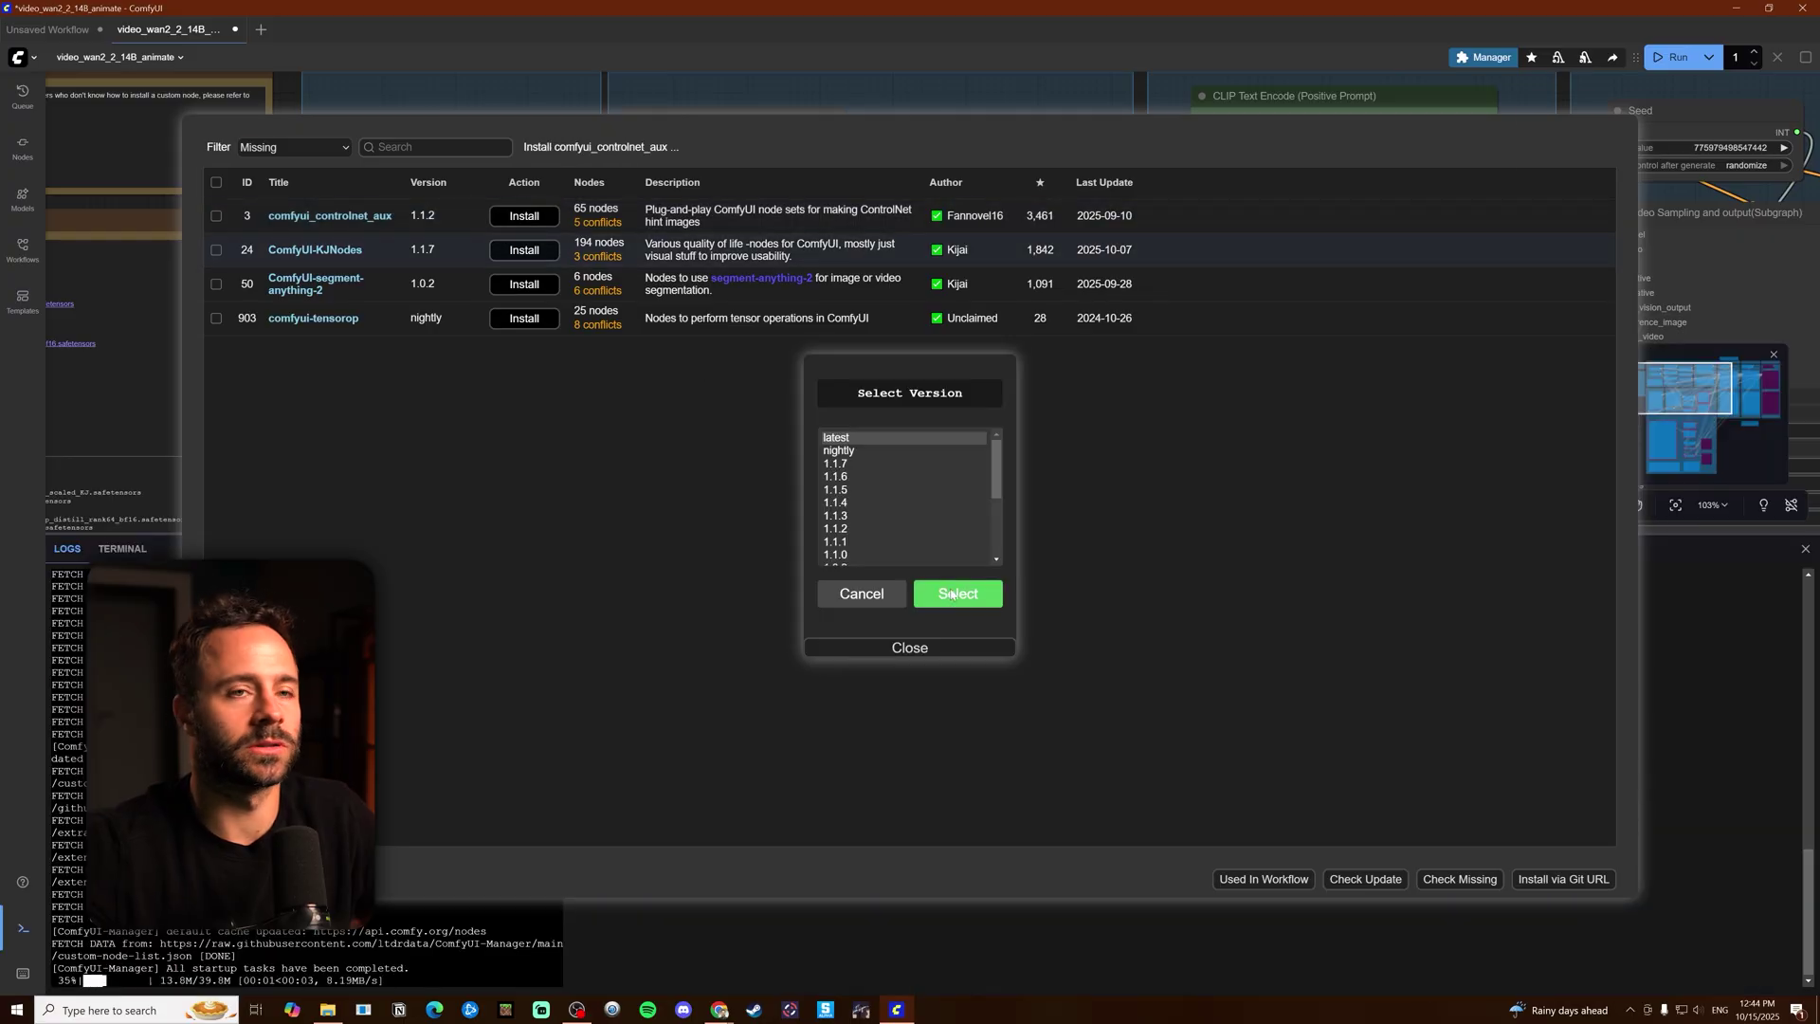
pyautogui.click(955, 594)
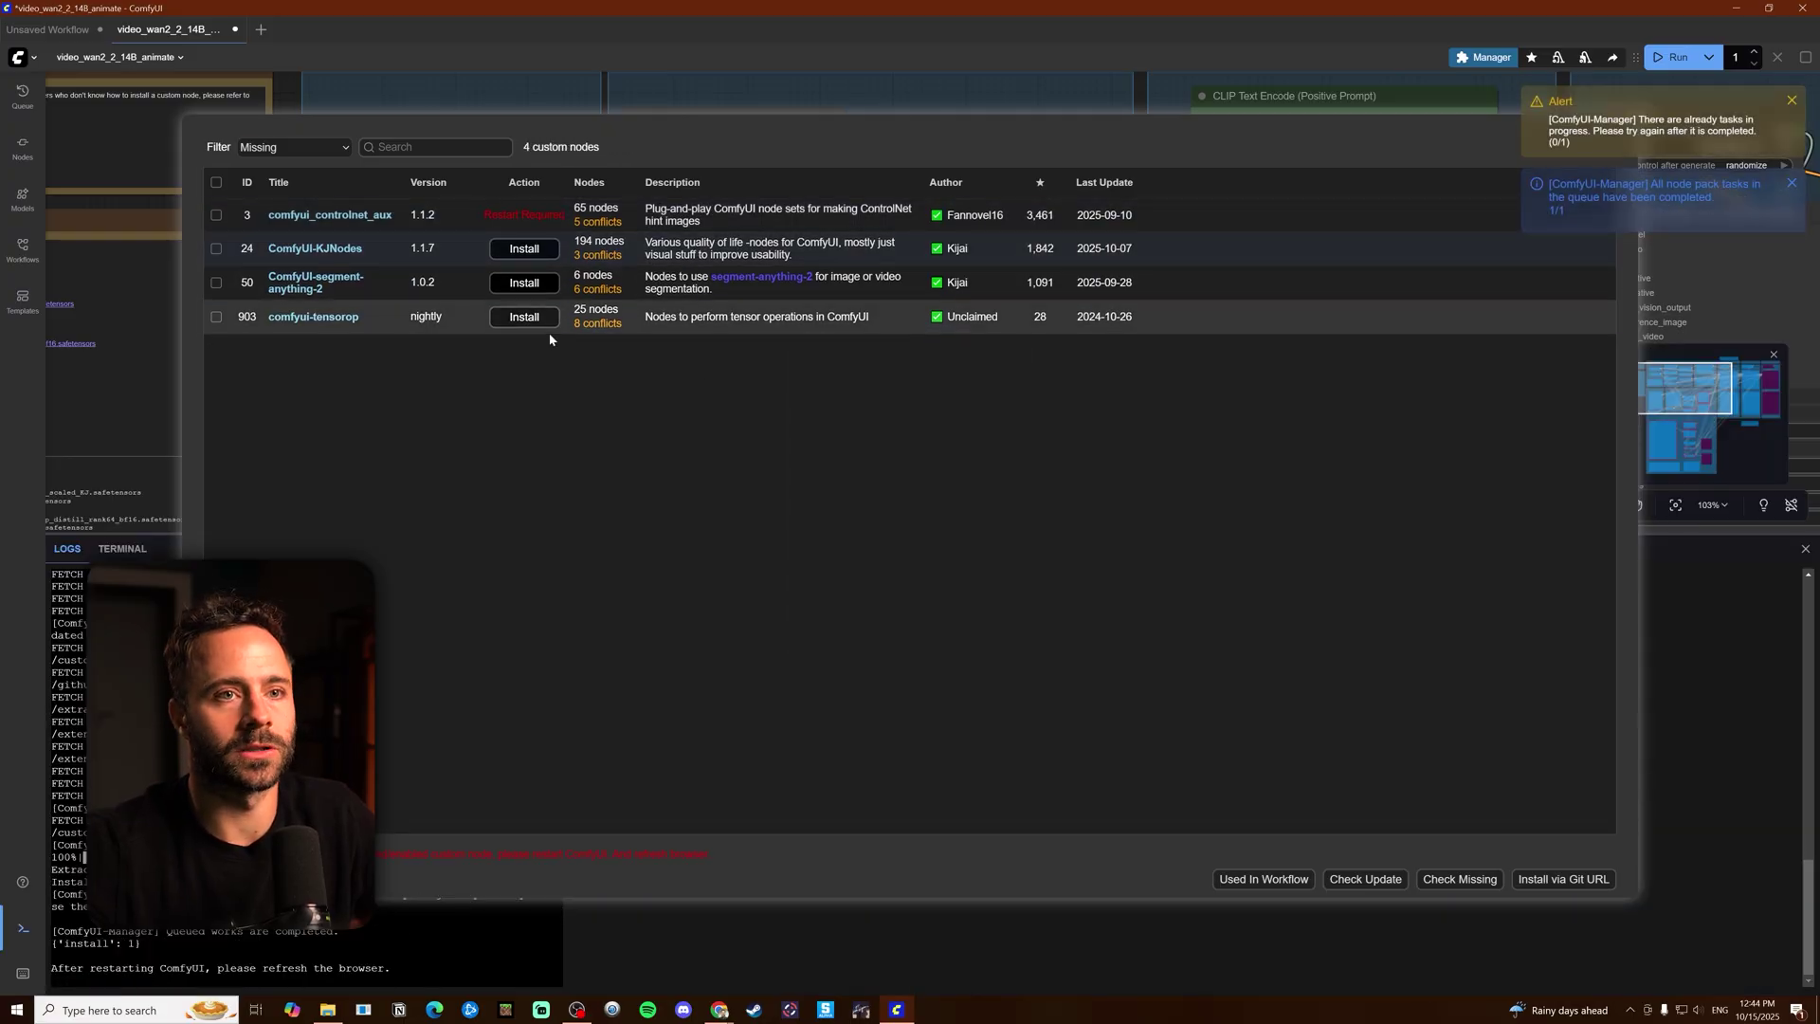
pyautogui.click(524, 249)
pyautogui.click(957, 593)
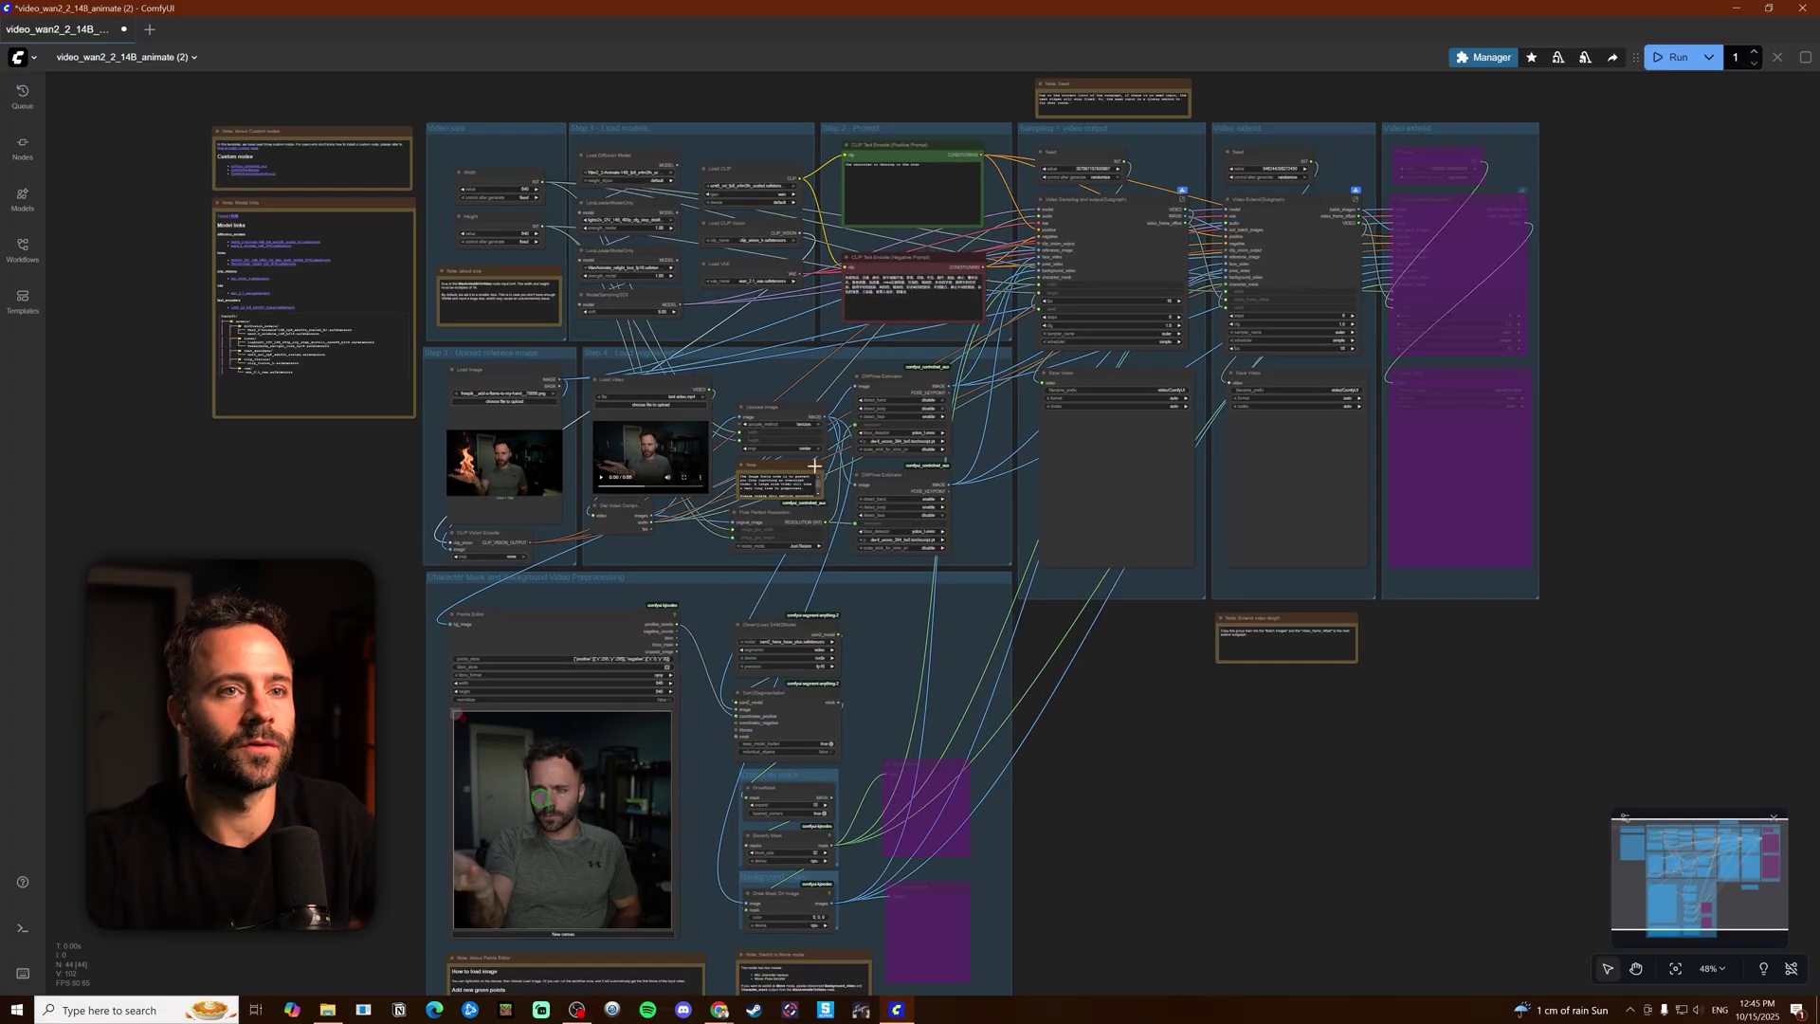
# - Zoom in on the Video size group, which is set to 640 by 640
pyautogui.scroll(8, 492, 334)
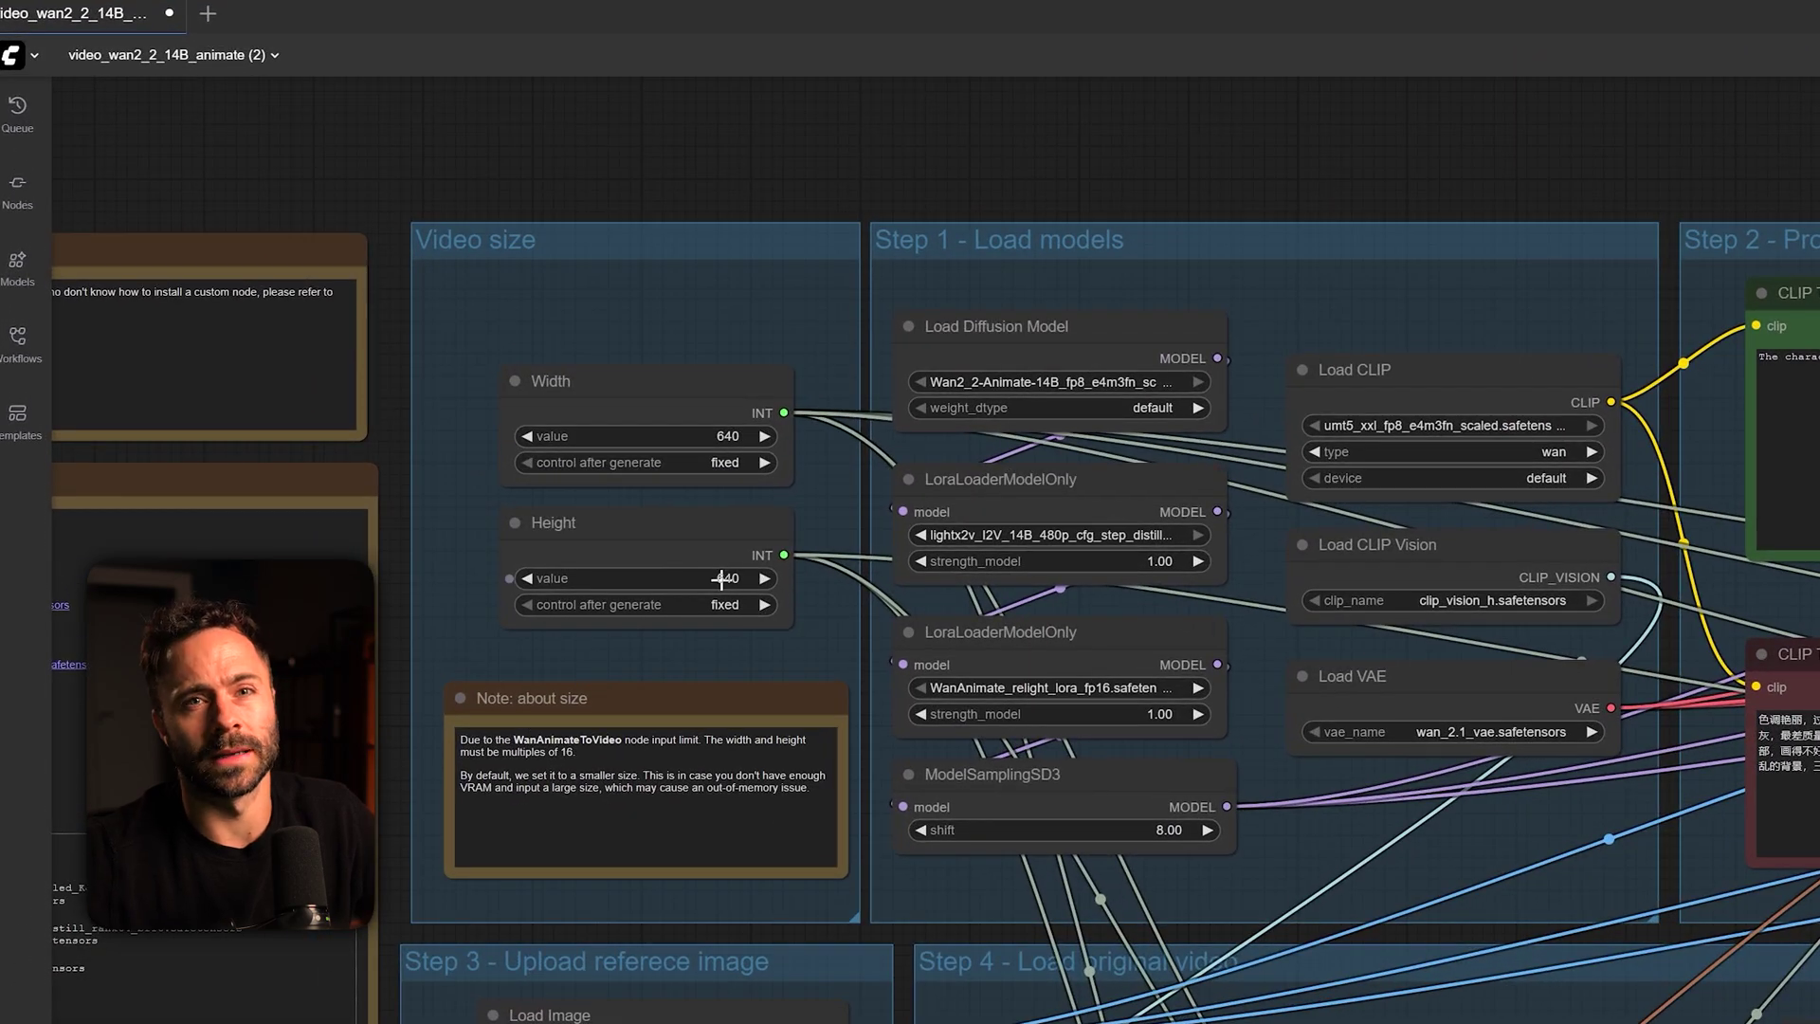
pyautogui.moveTo(914, 999); pyautogui.dragTo(885, 434)
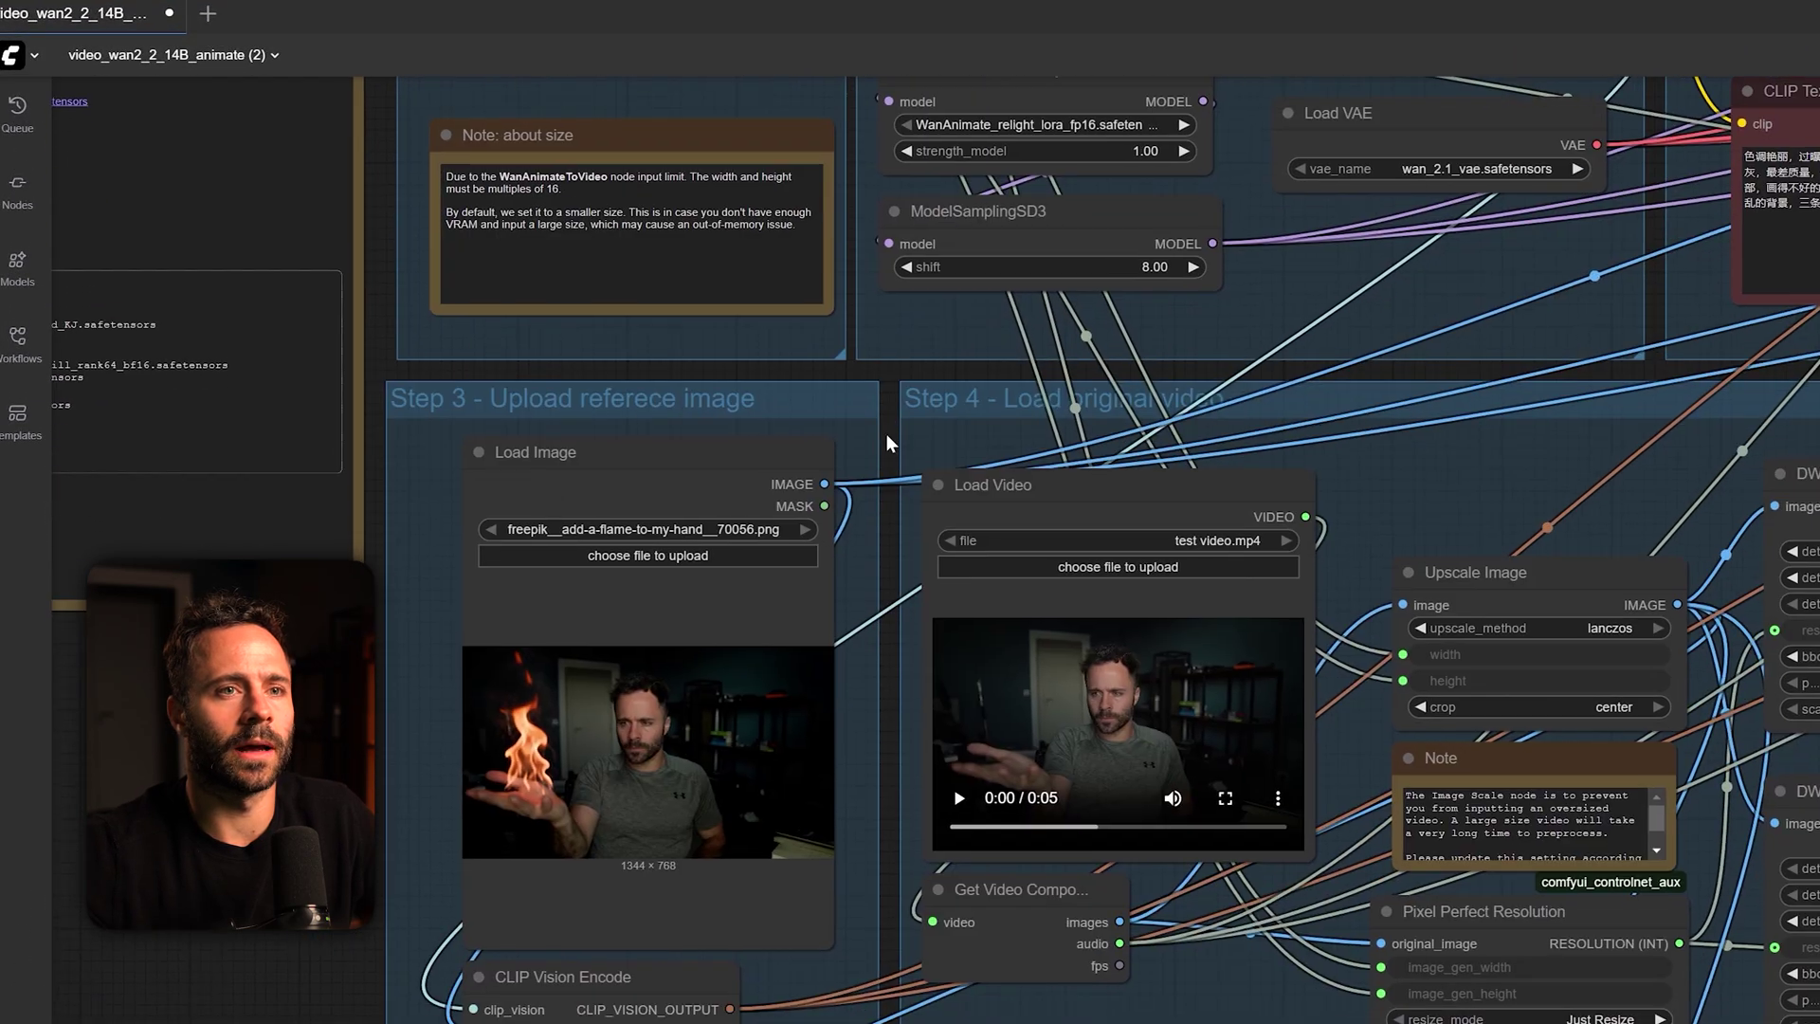
pyautogui.click(642, 555)
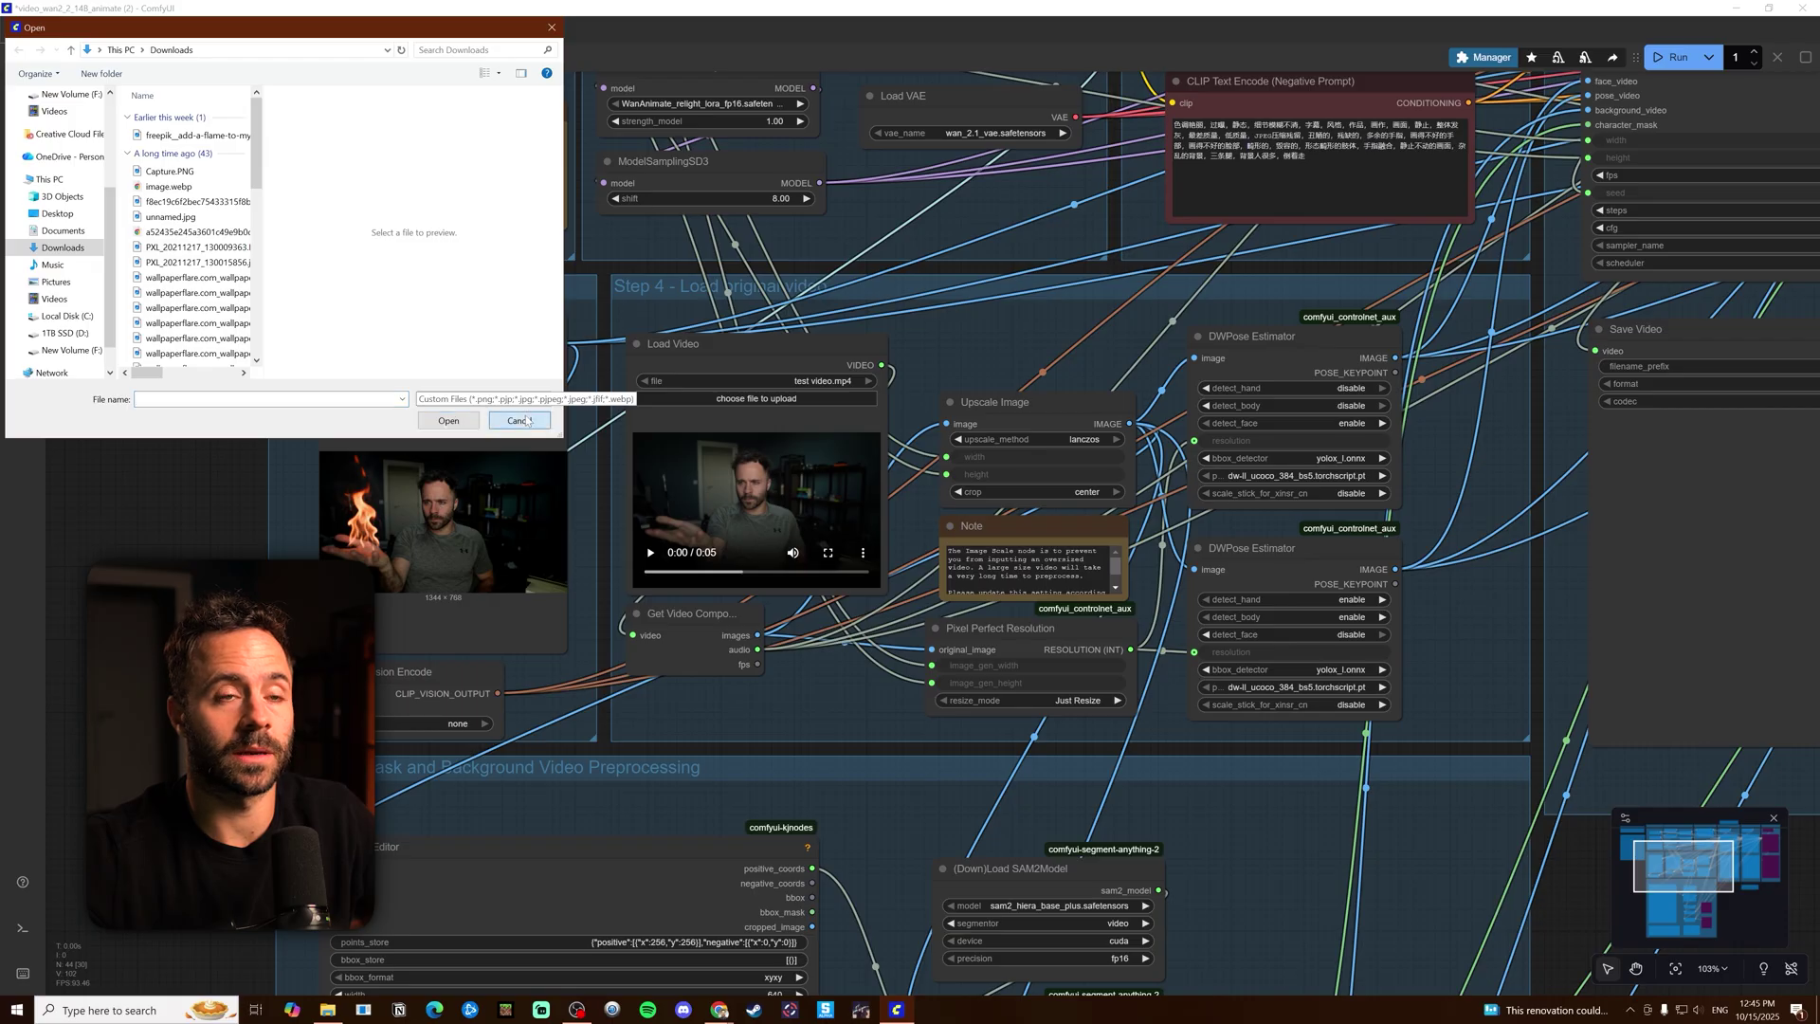
pyautogui.click(762, 600)
pyautogui.click(1118, 567)
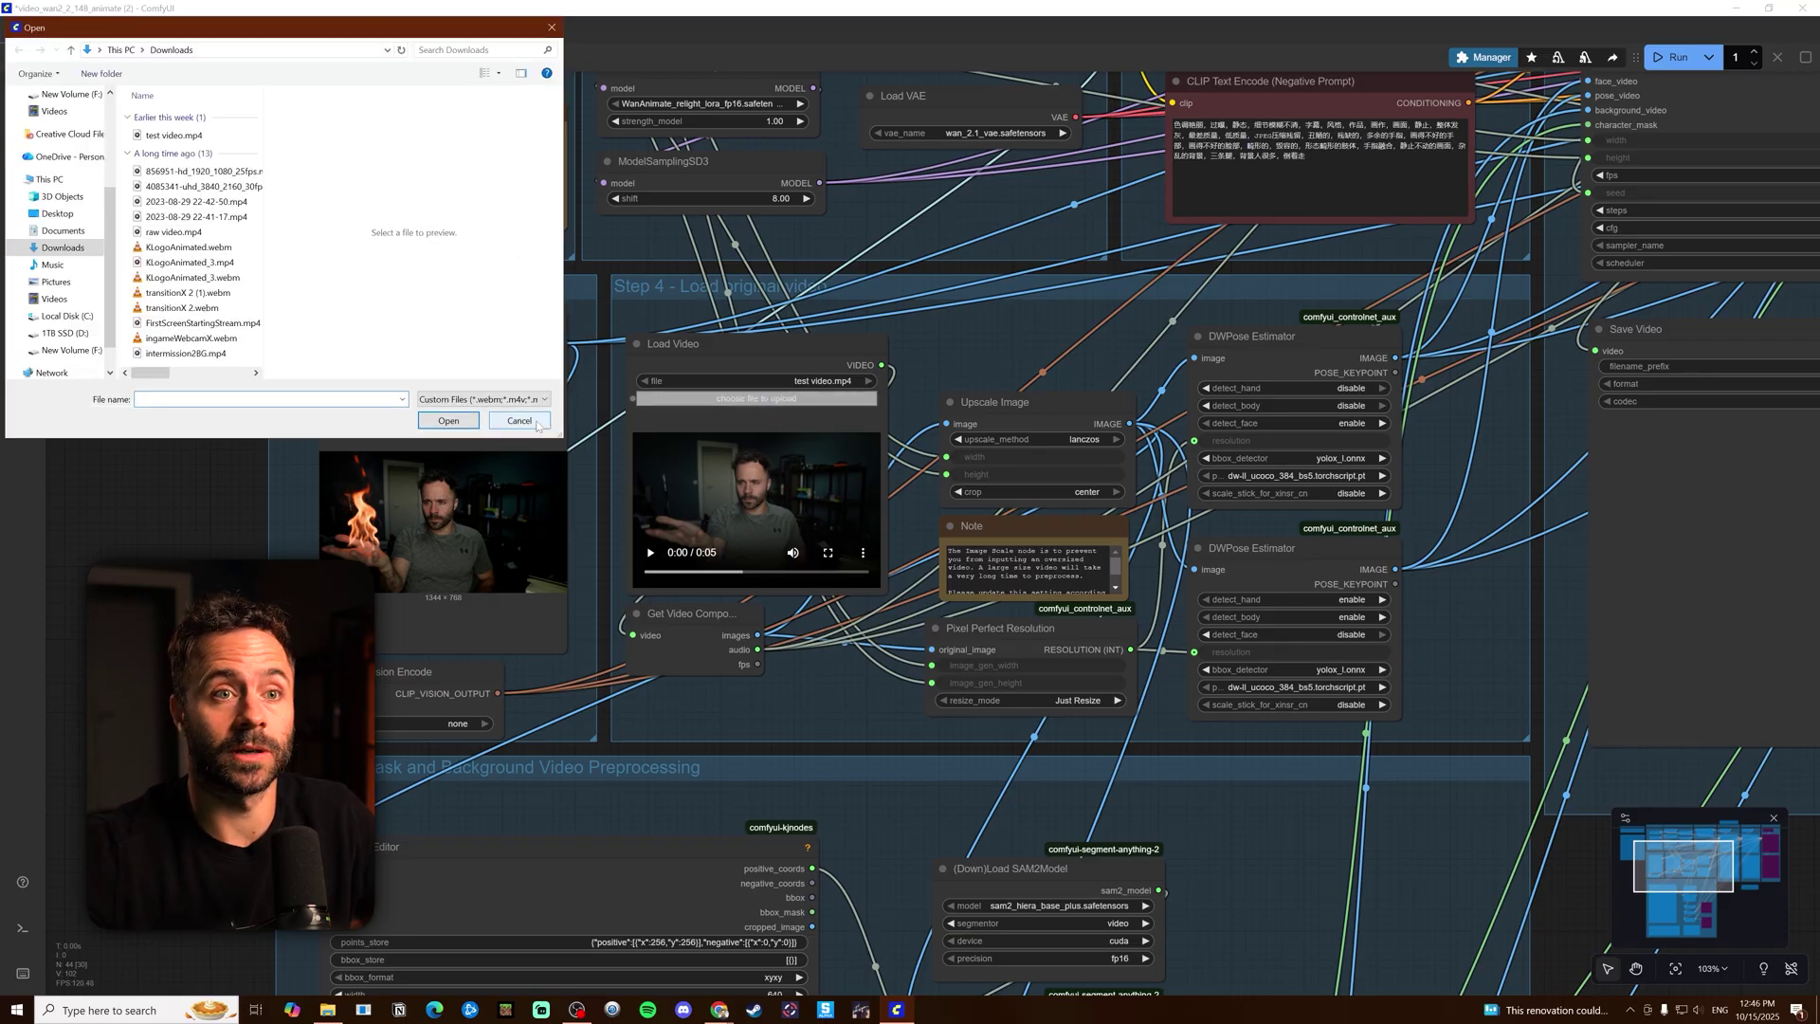
pyautogui.click(520, 421)
pyautogui.scroll(-8, 531, 692)
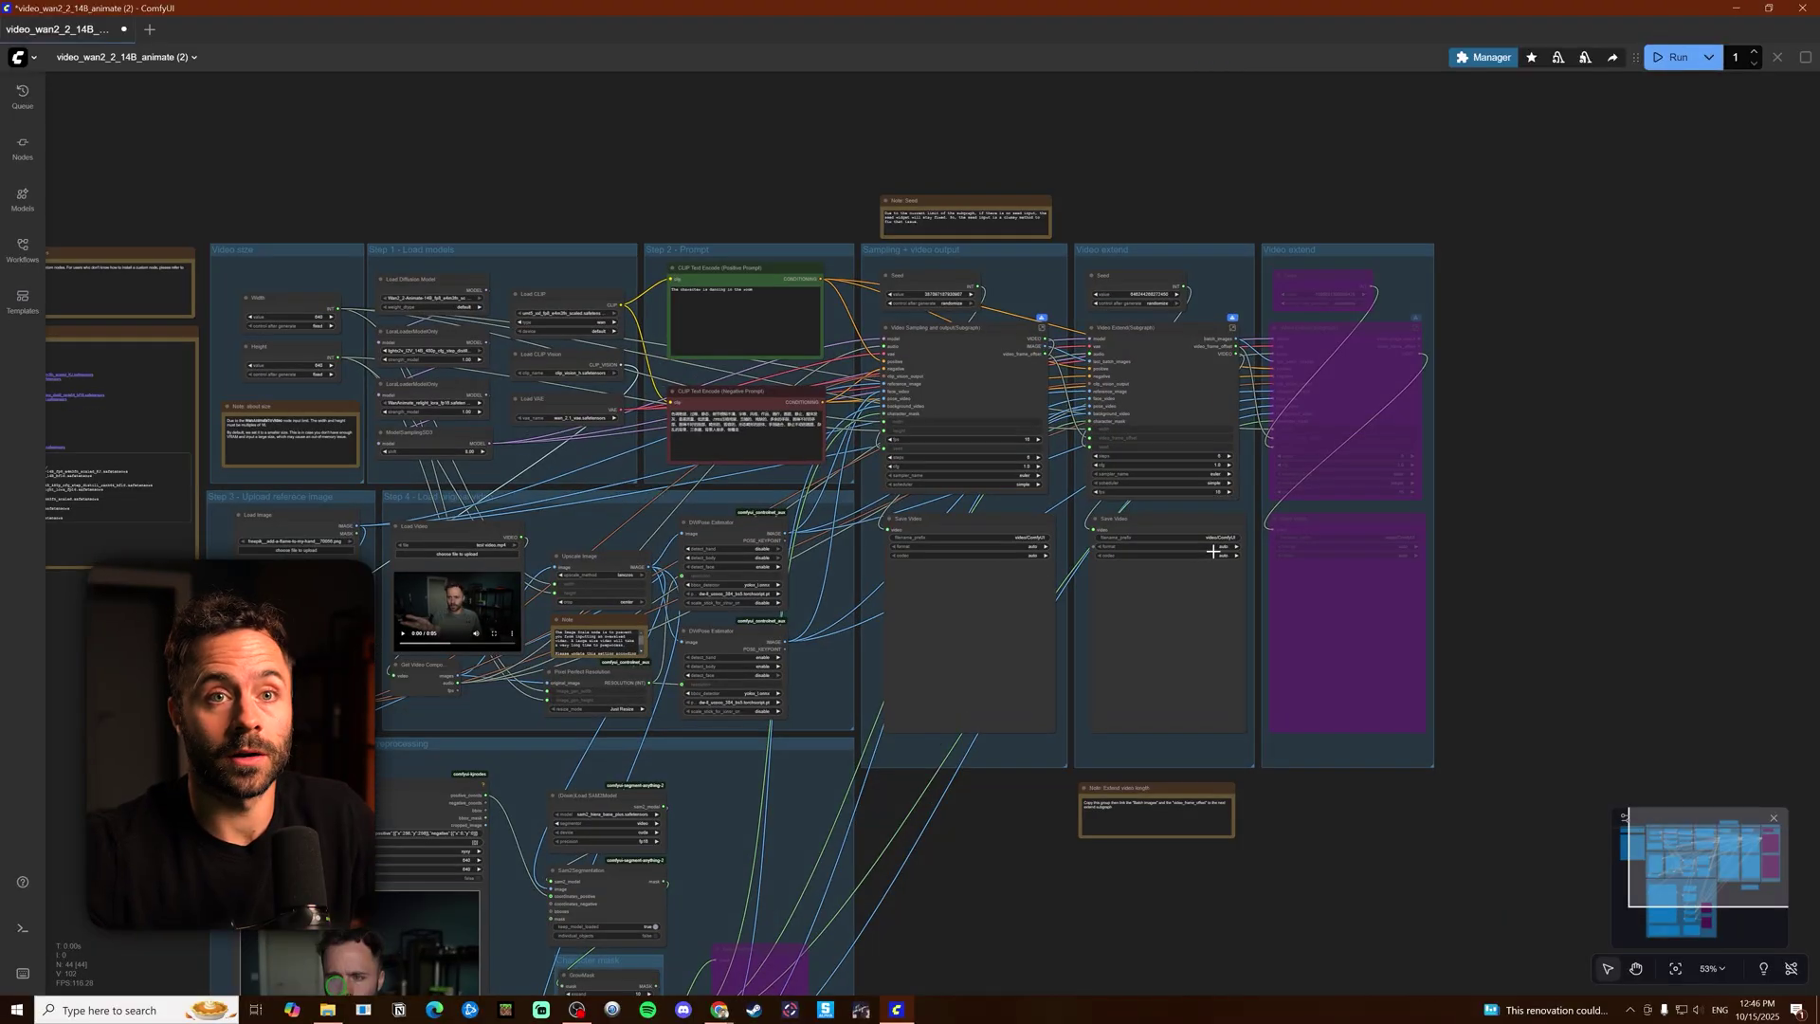
pyautogui.scroll(3, 735, 480)
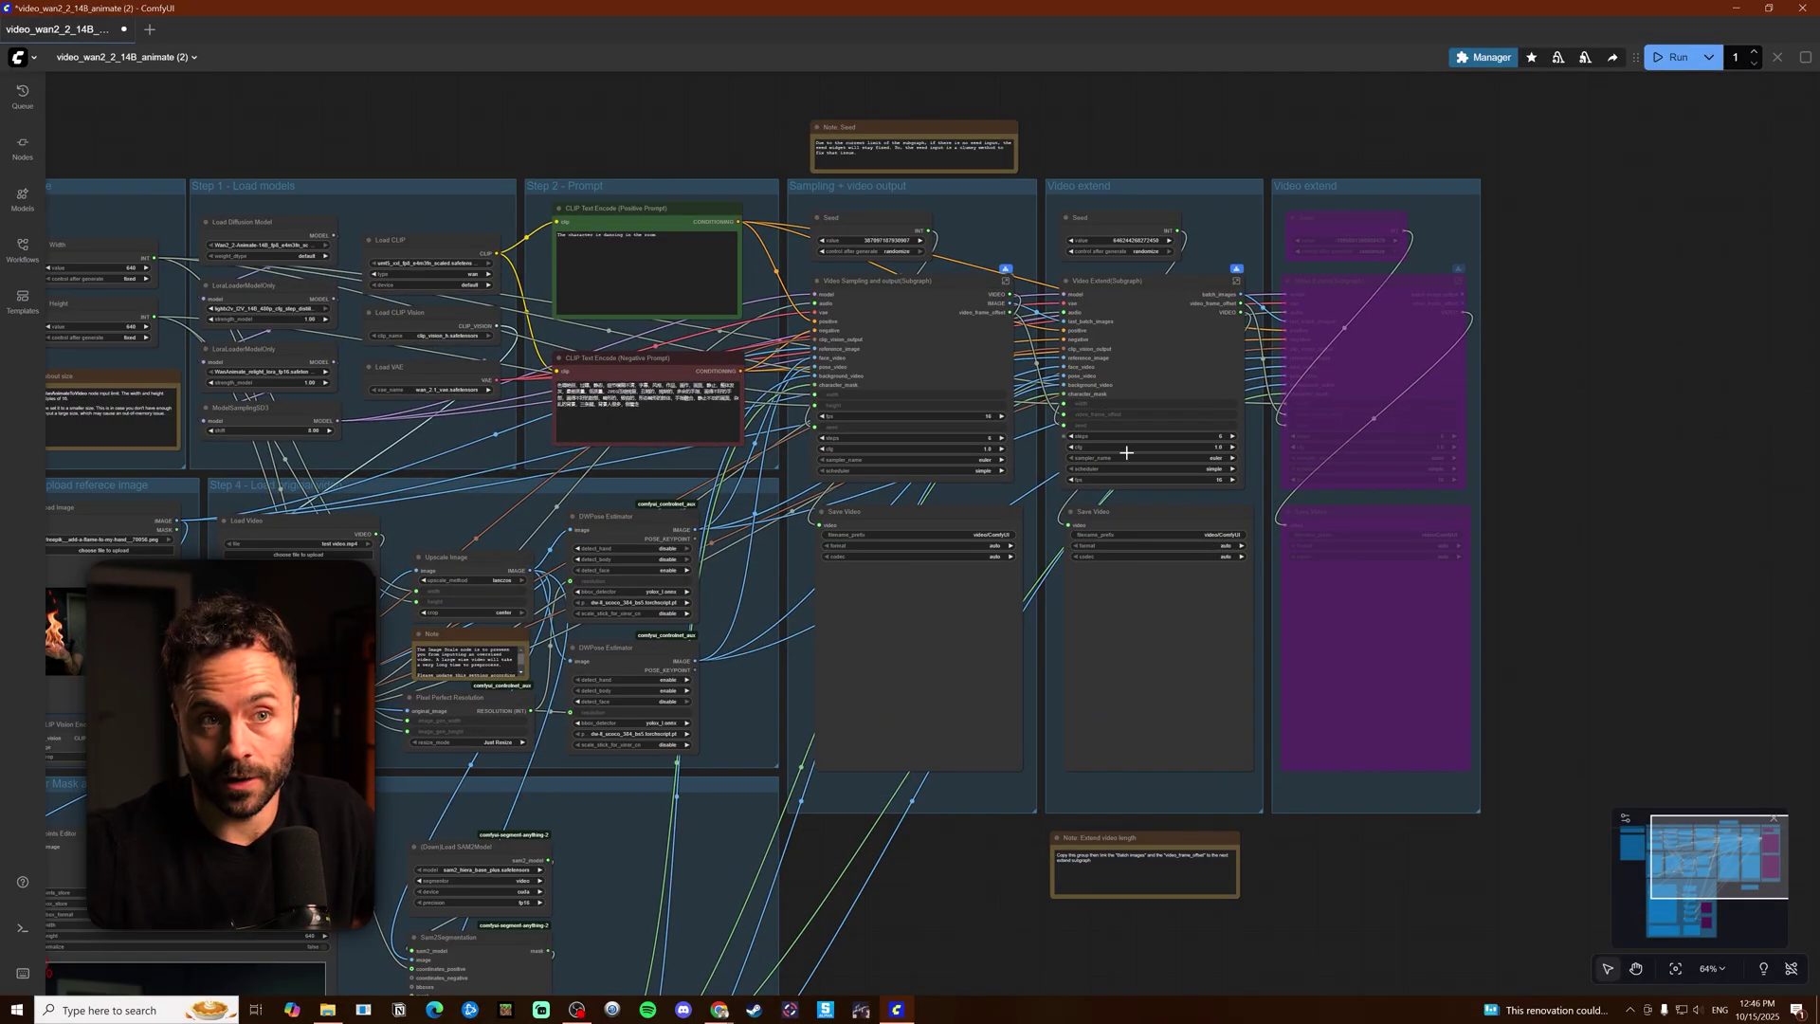
pyautogui.moveTo(916, 908); pyautogui.dragTo(1099, 822)
pyautogui.scroll(12, 1031, 456)
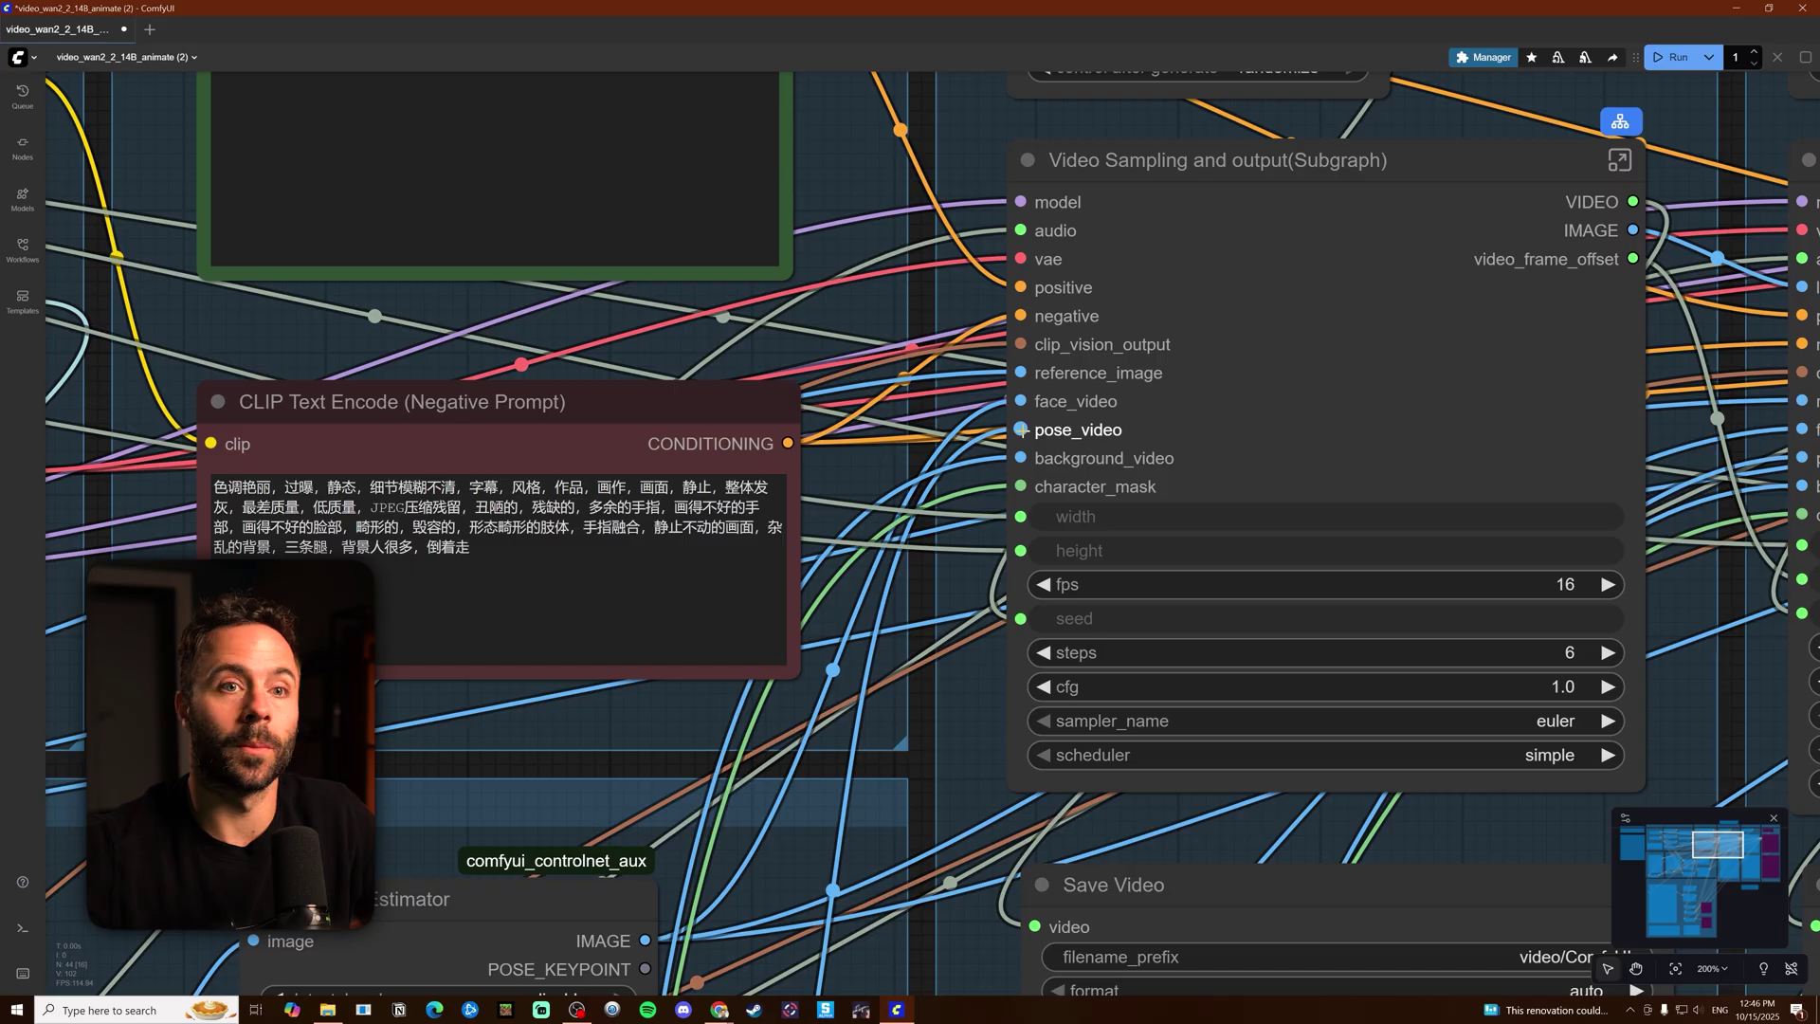
pyautogui.moveTo(1024, 462); pyautogui.dragTo(938, 569)
pyautogui.press('Escape')
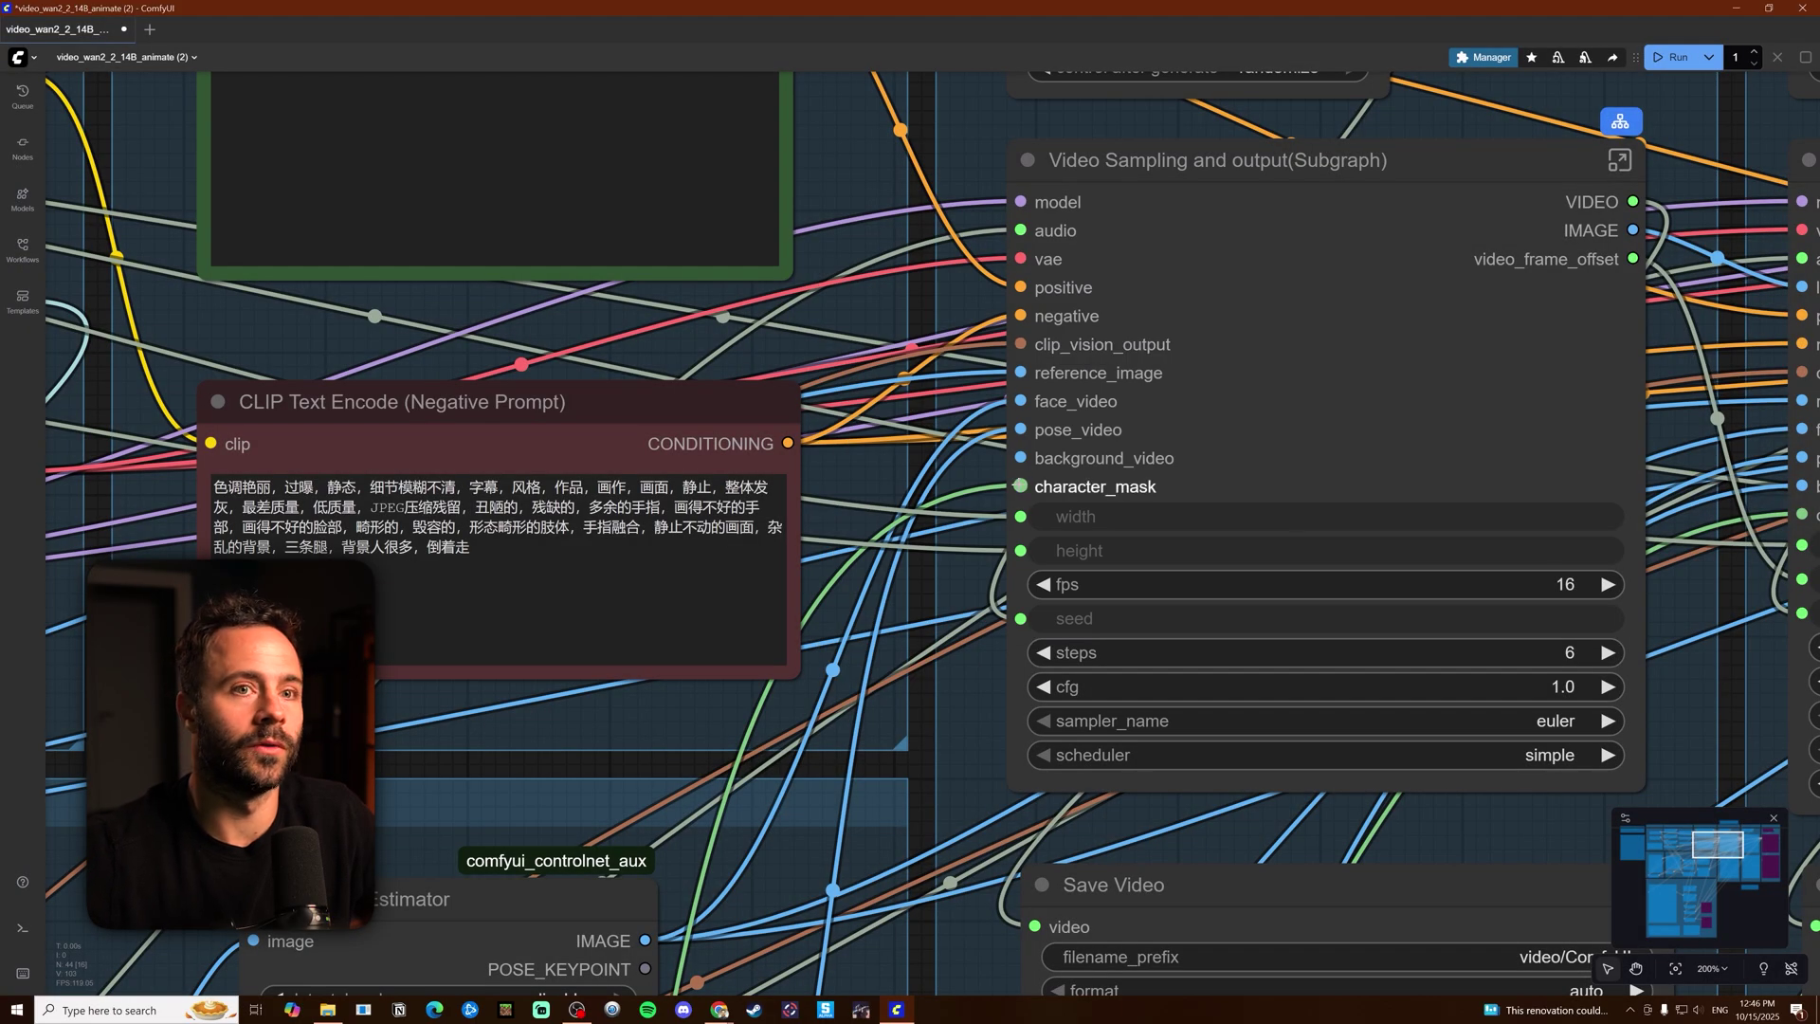
pyautogui.moveTo(1020, 485); pyautogui.dragTo(976, 475)
pyautogui.press('Escape')
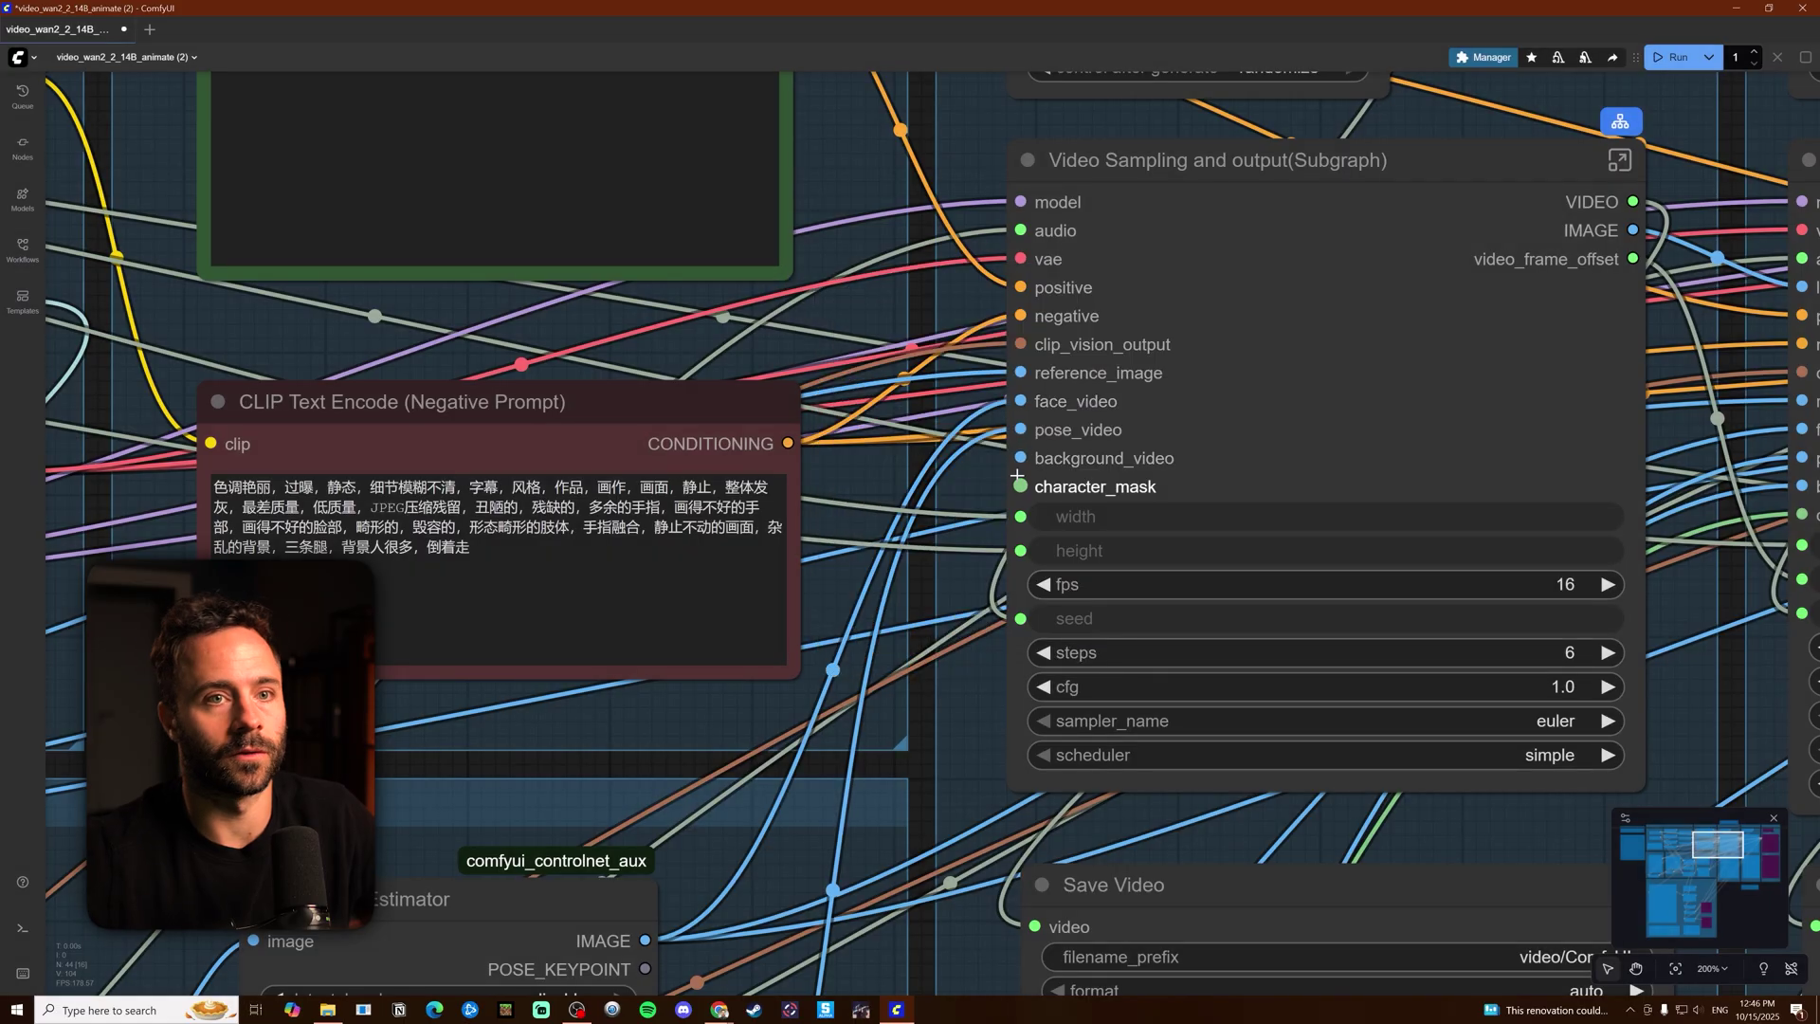
pyautogui.scroll(-5, 1004, 476)
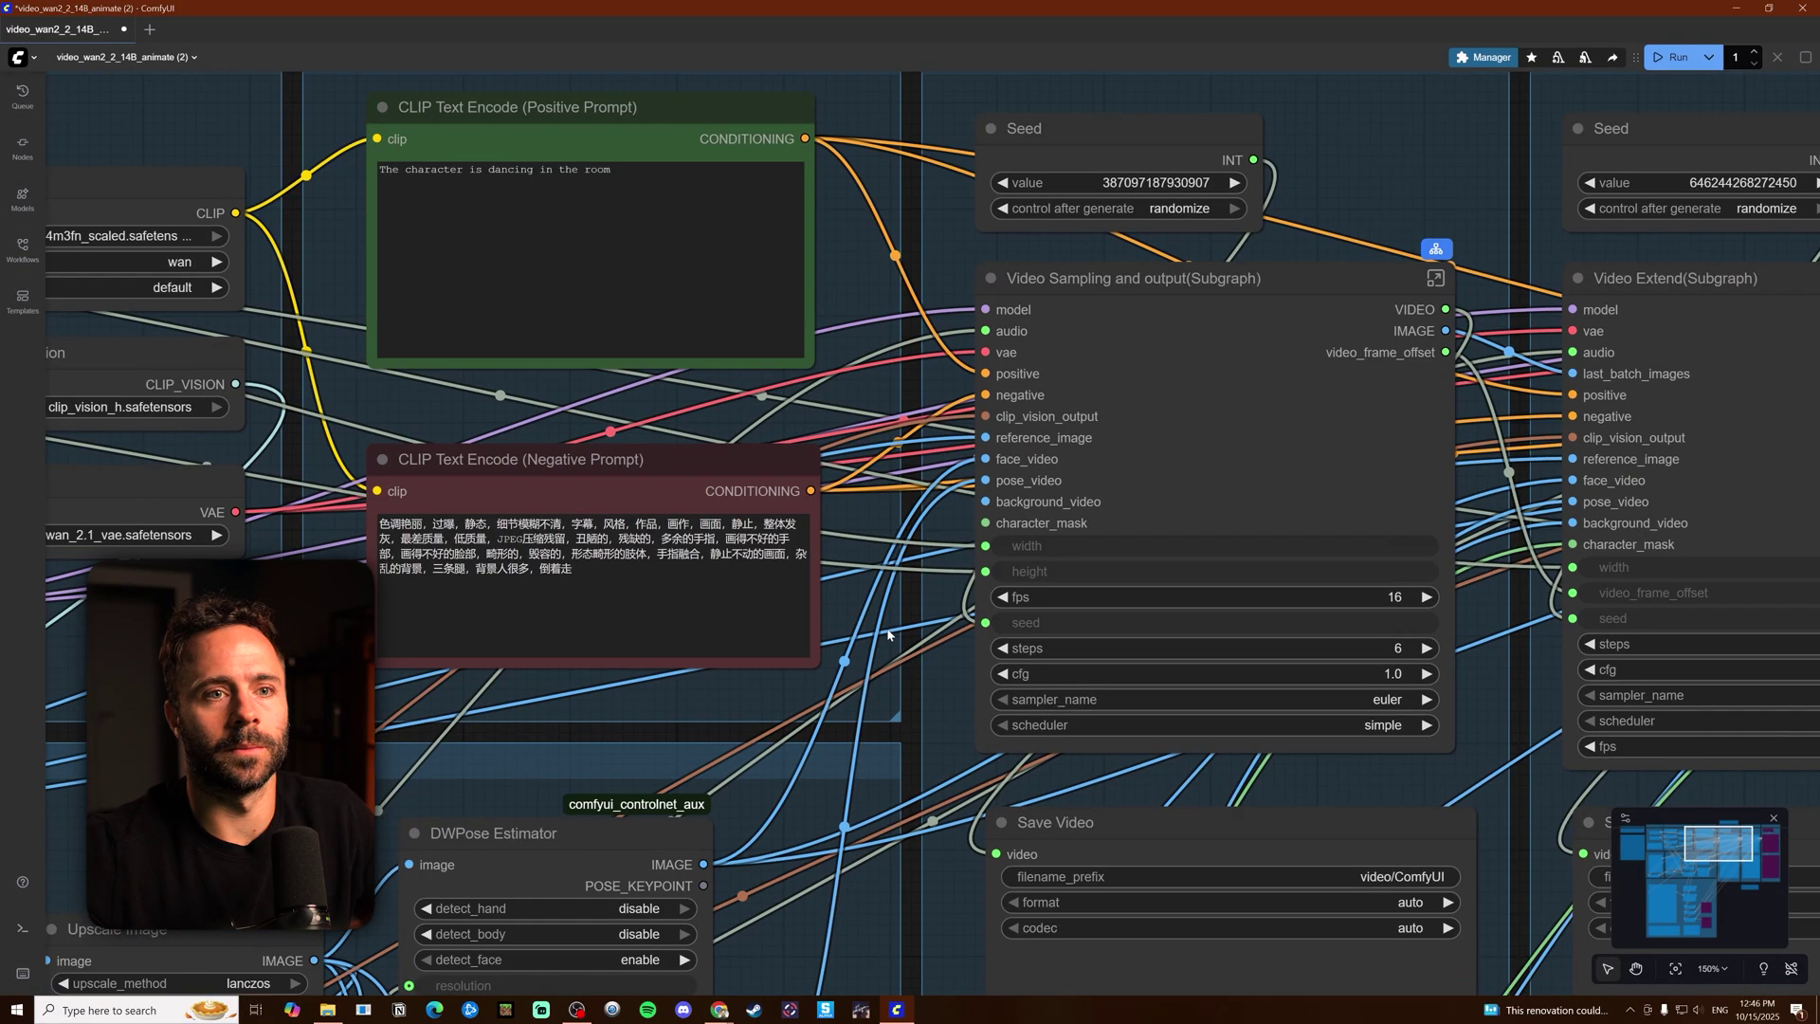
pyautogui.scroll(-5, 993, 159)
pyautogui.scroll(-10, 962, 377)
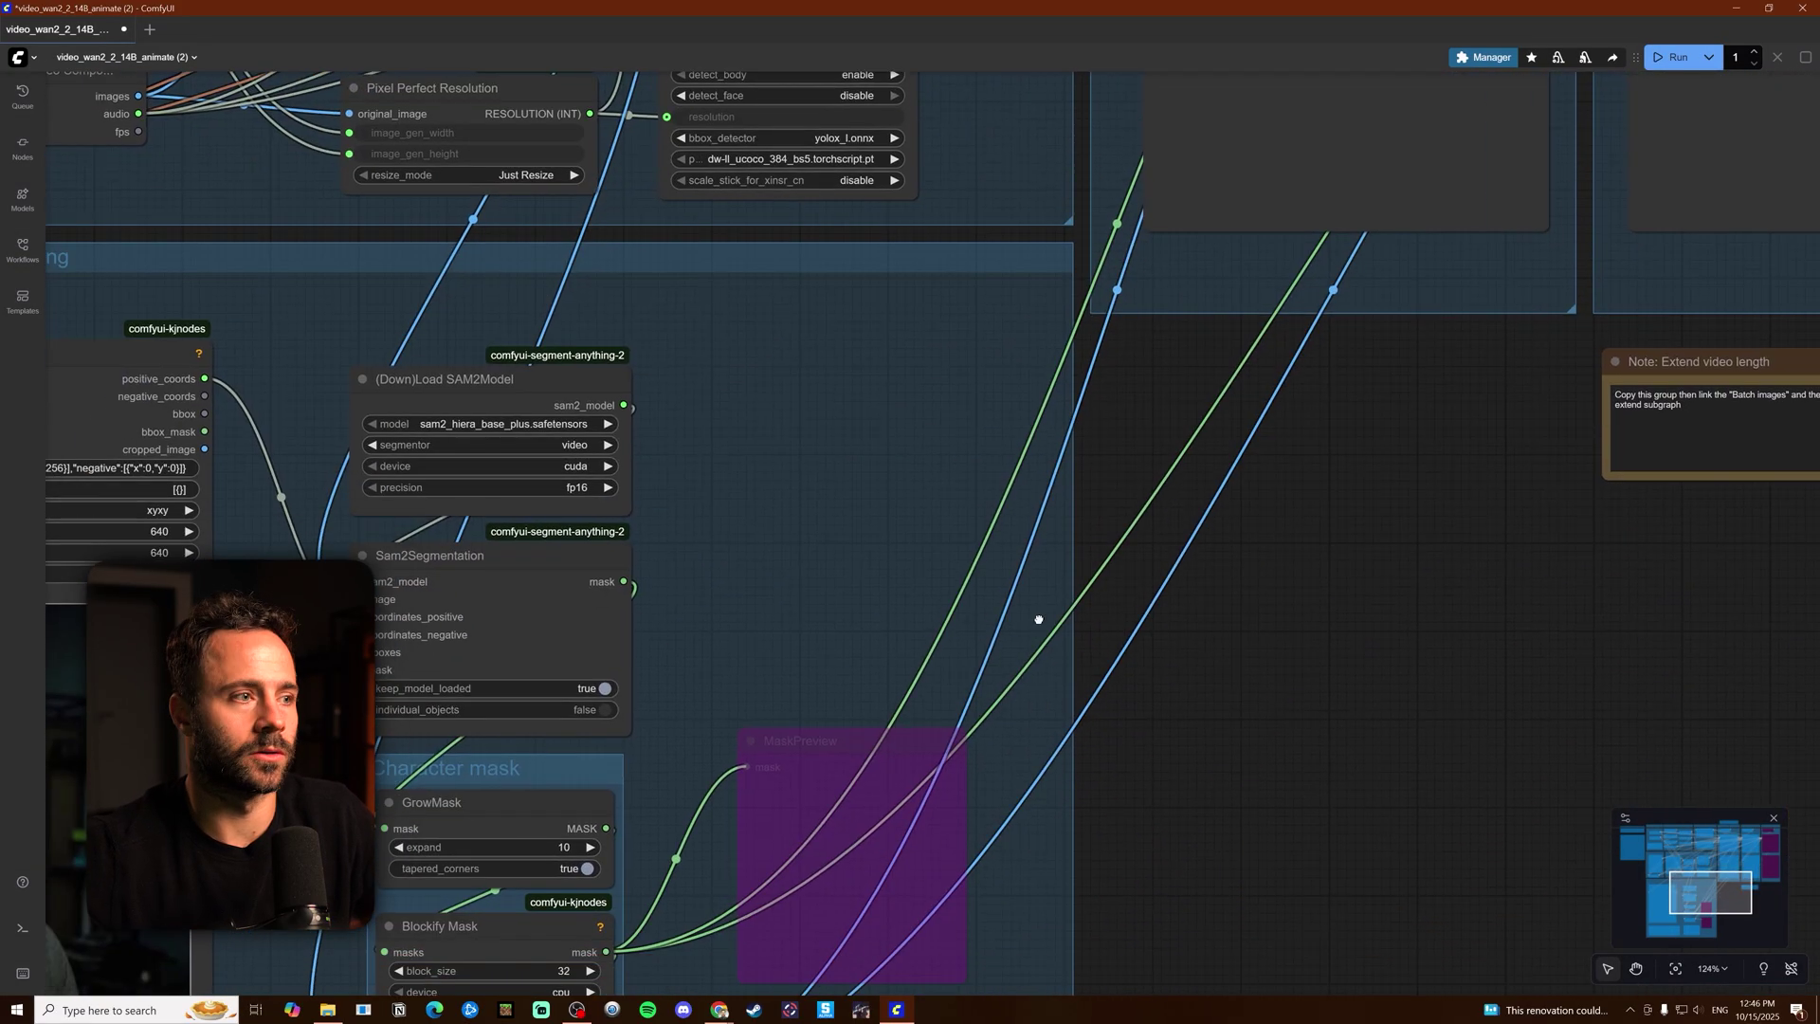
pyautogui.scroll(-5, 1044, 617)
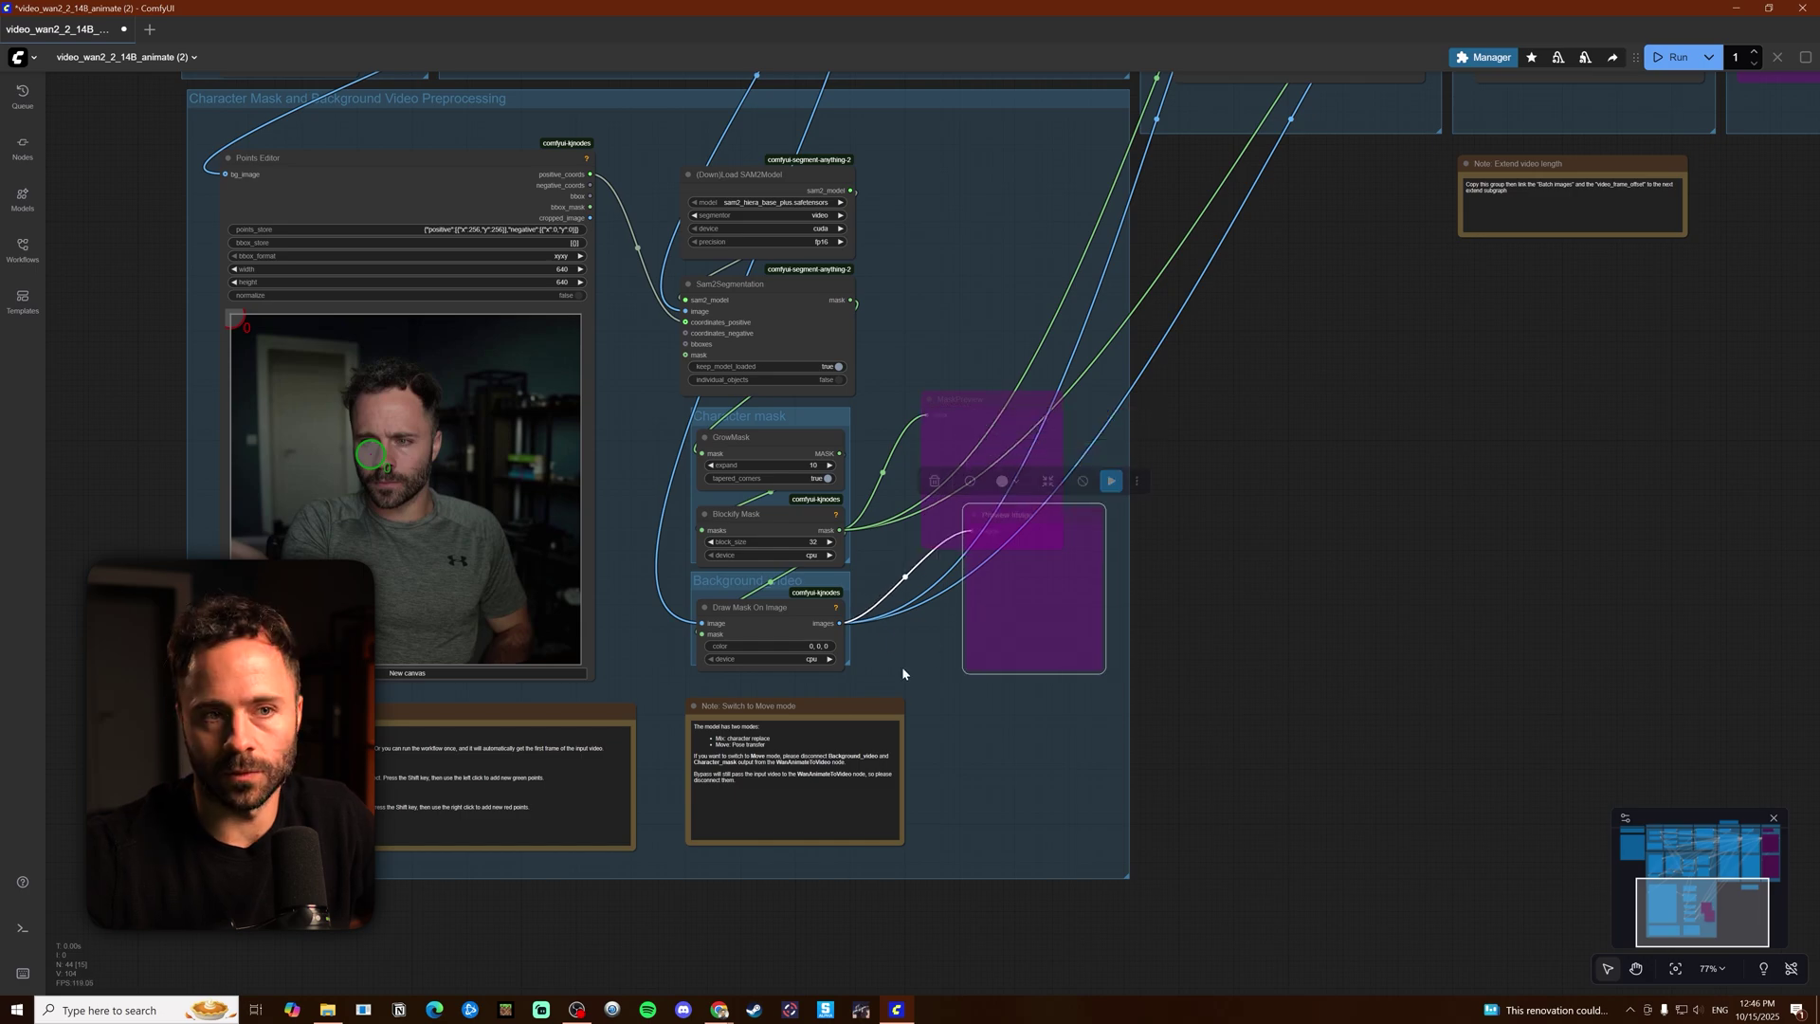
pyautogui.scroll(3, 1159, 780)
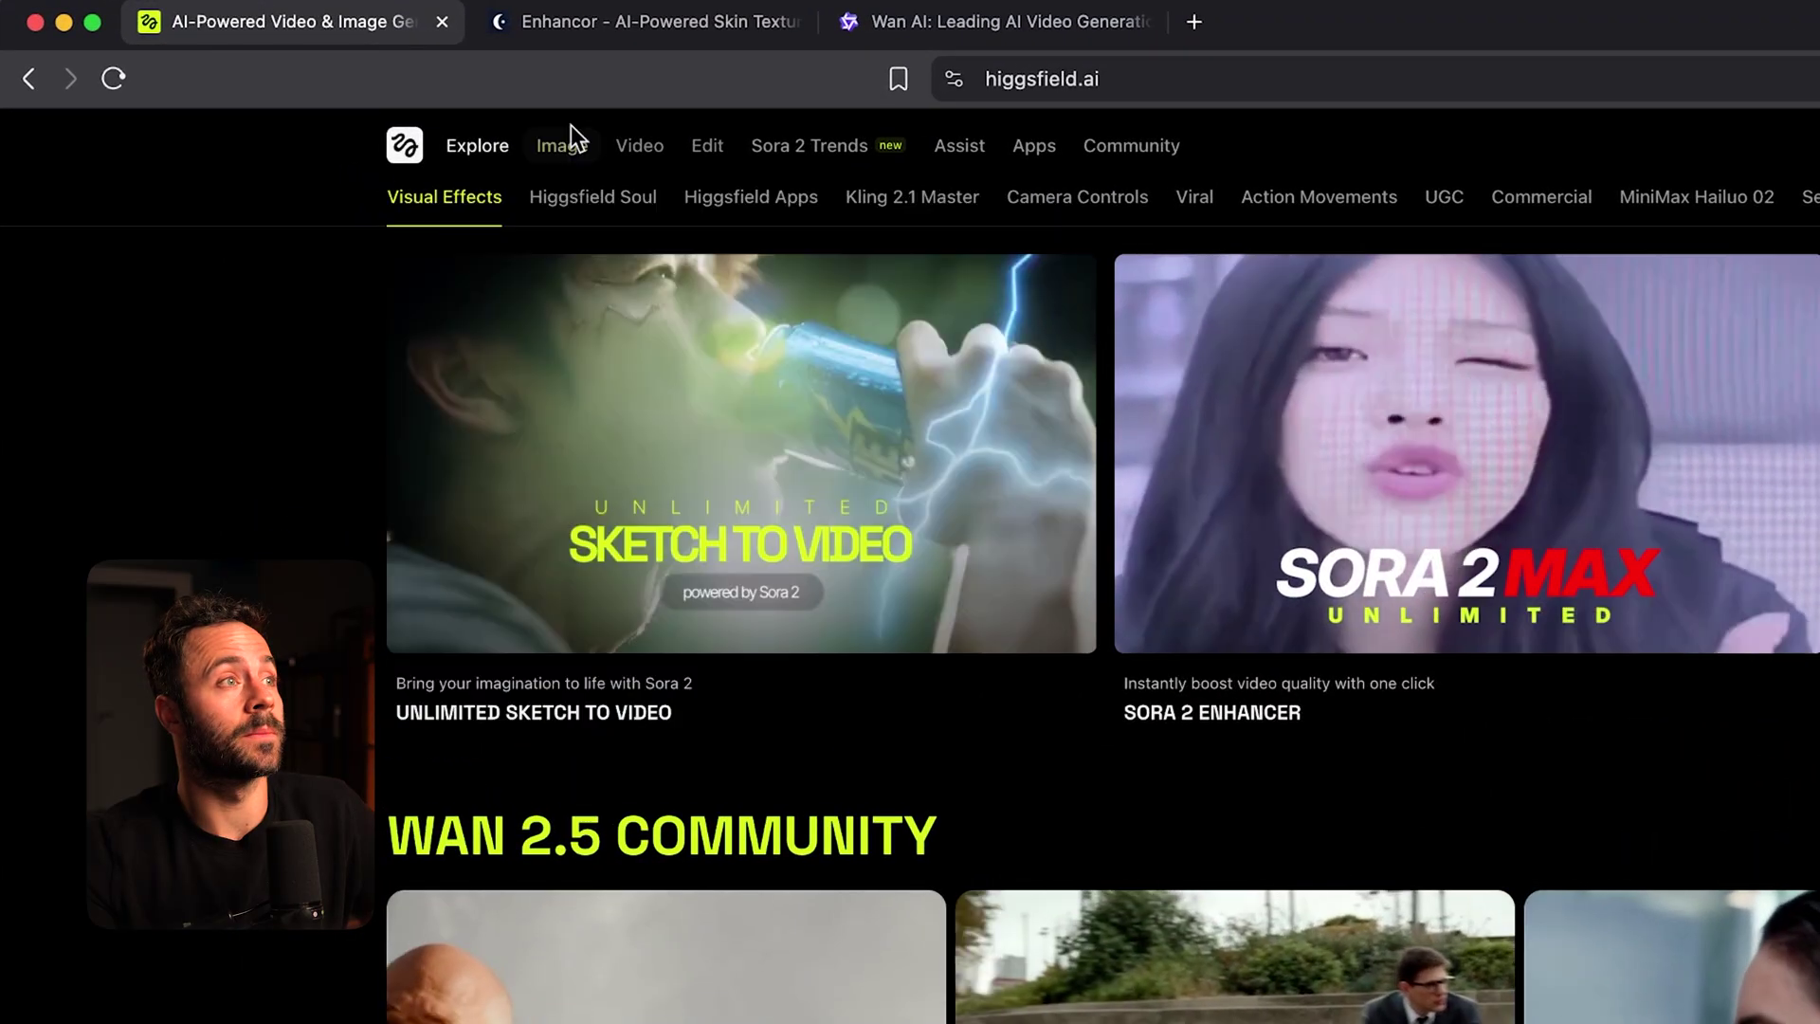
# - Open Higgsfield Animate from the Video Features menu in the top navigation
pyautogui.moveTo(288, 78)
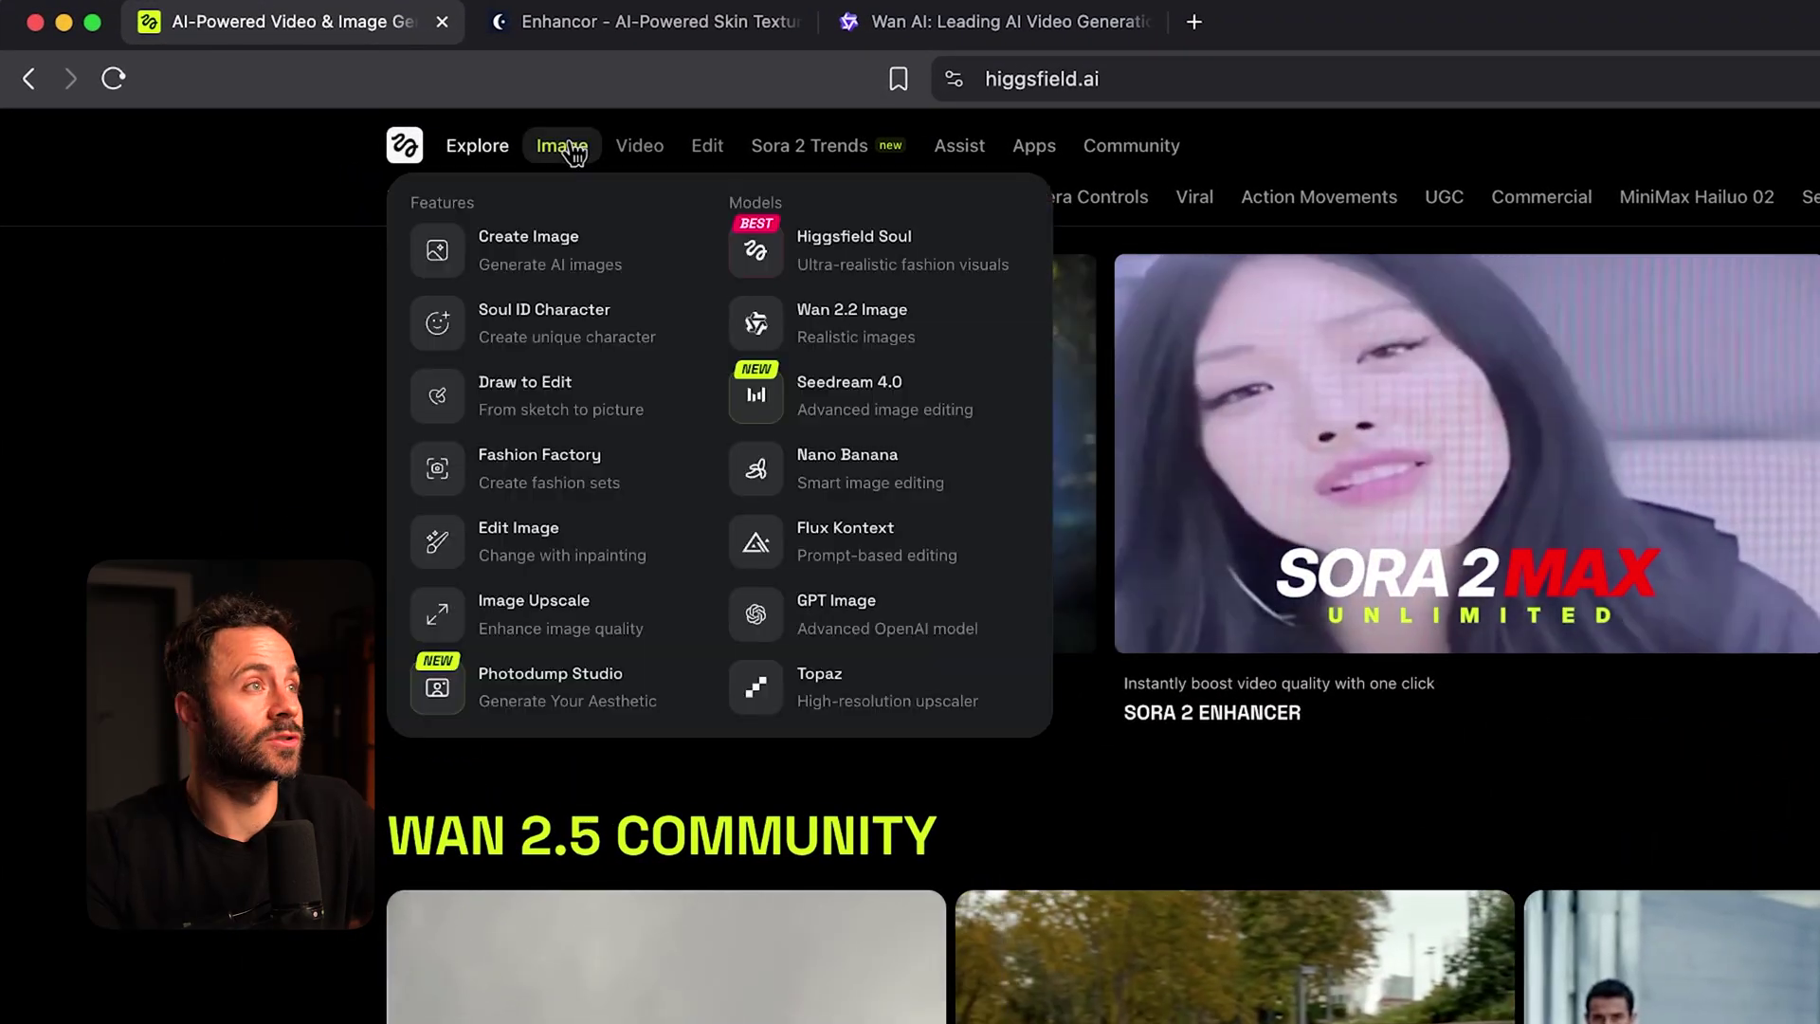
pyautogui.moveTo(638, 156)
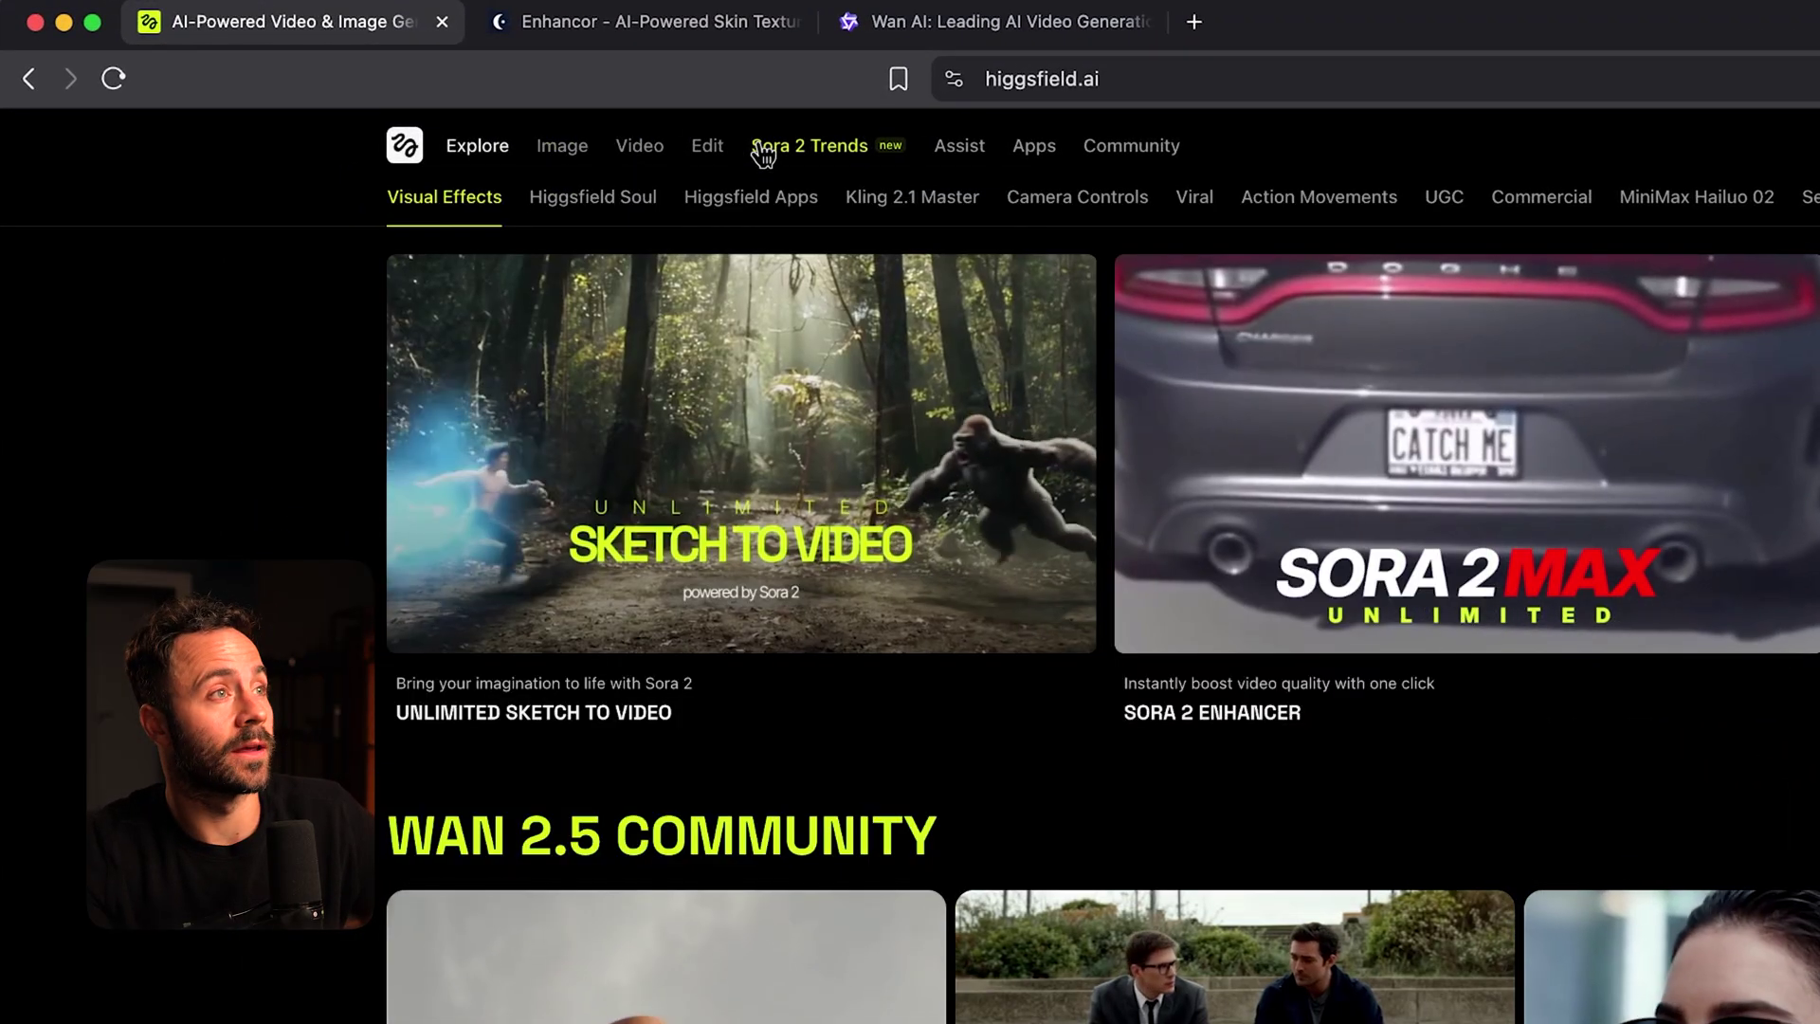
pyautogui.moveTo(707, 151)
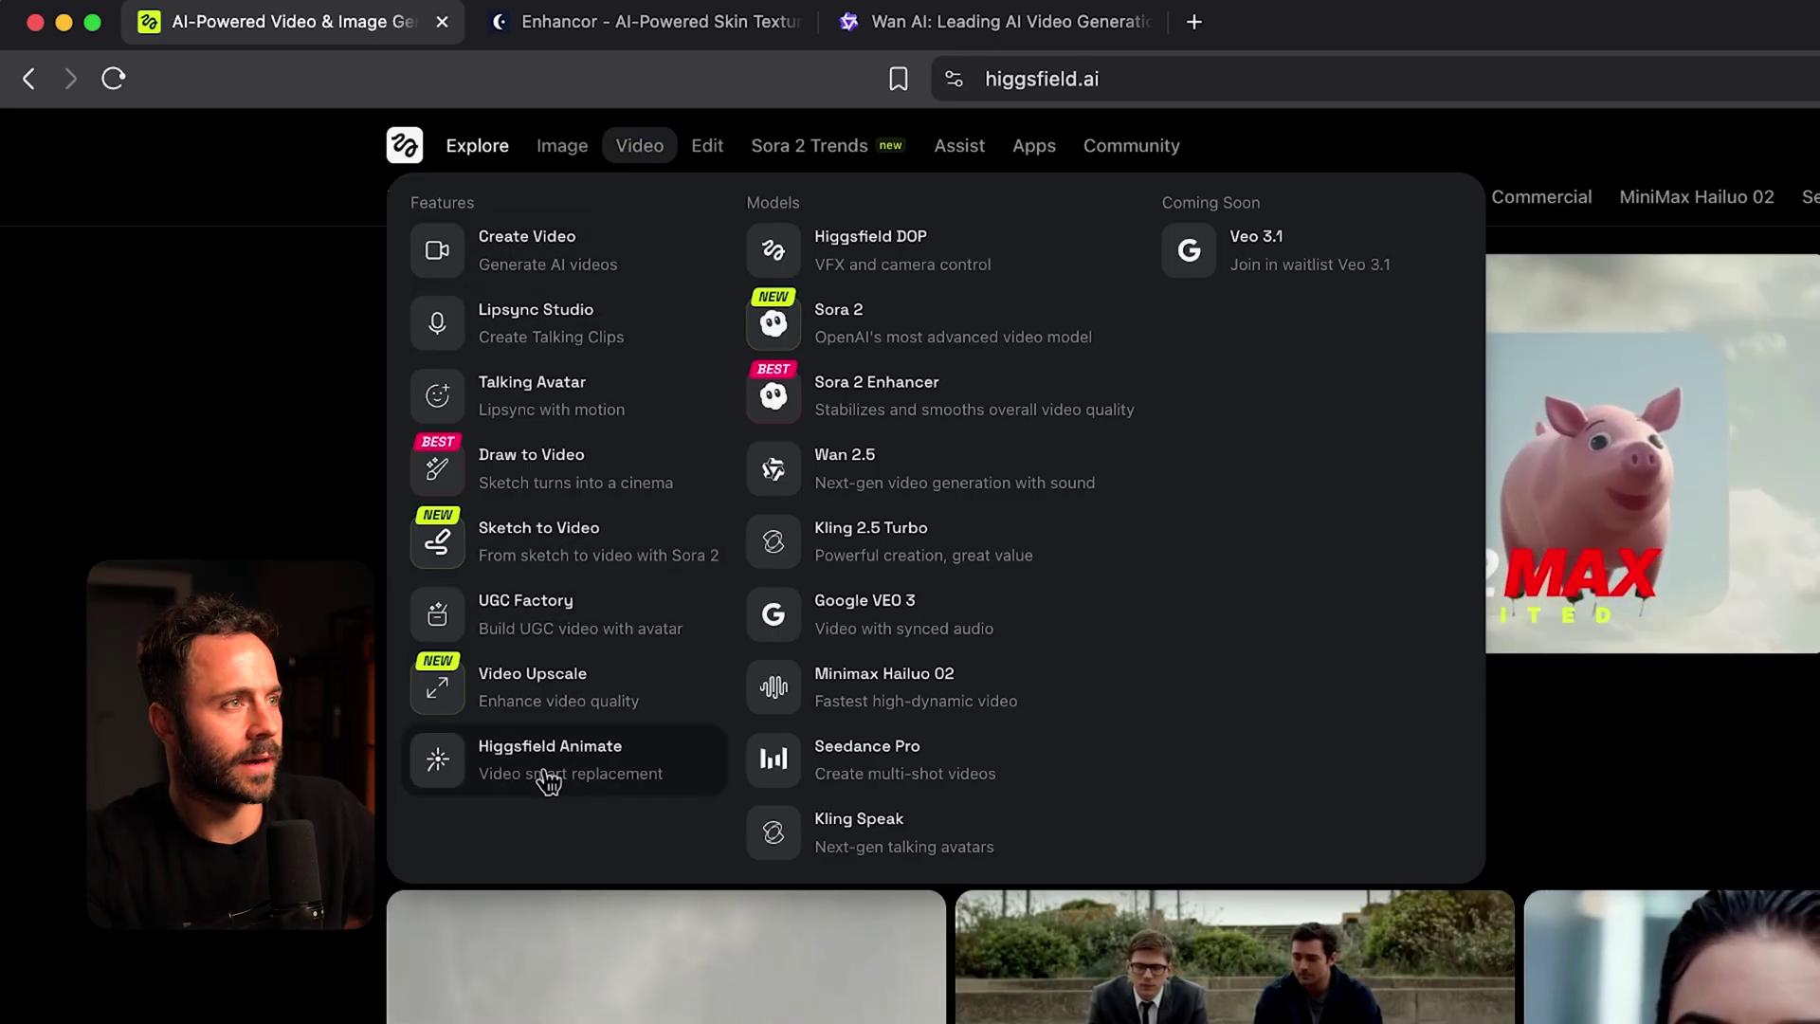
pyautogui.click(547, 776)
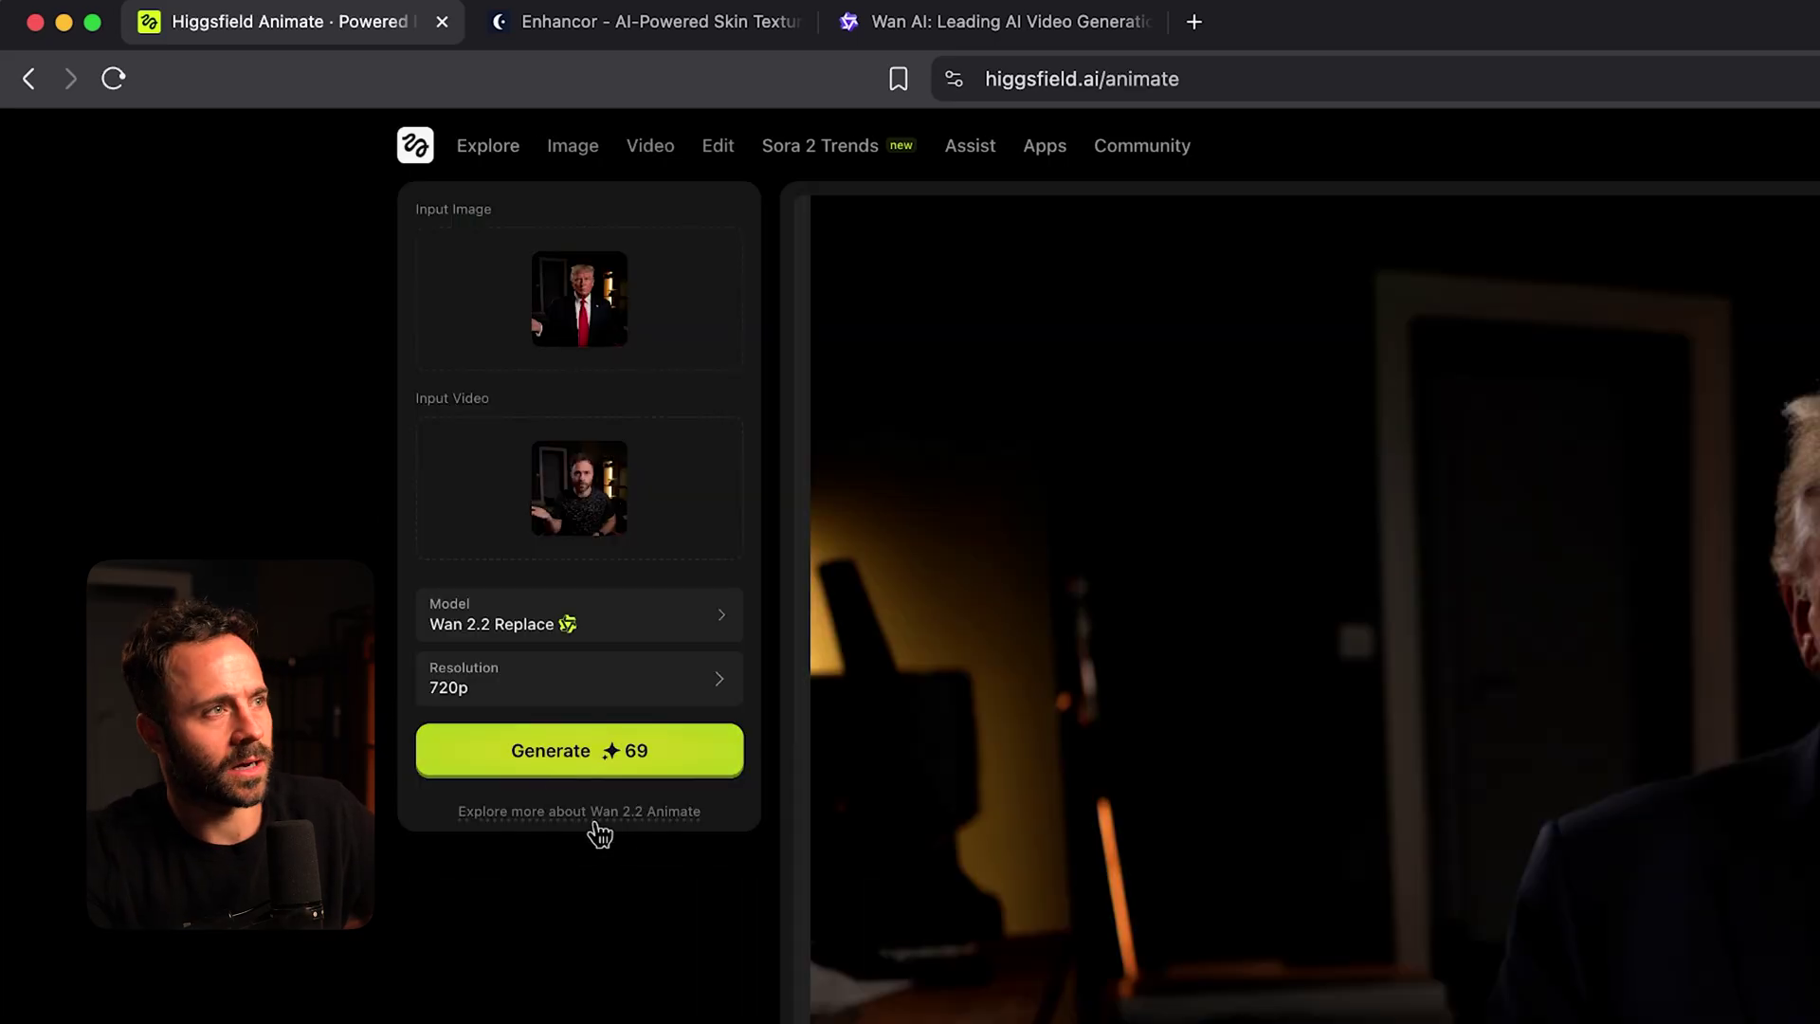
# - Switch the model to Wan 2.2 Animate, keep 720p, and play the first result video
pyautogui.click(673, 621)
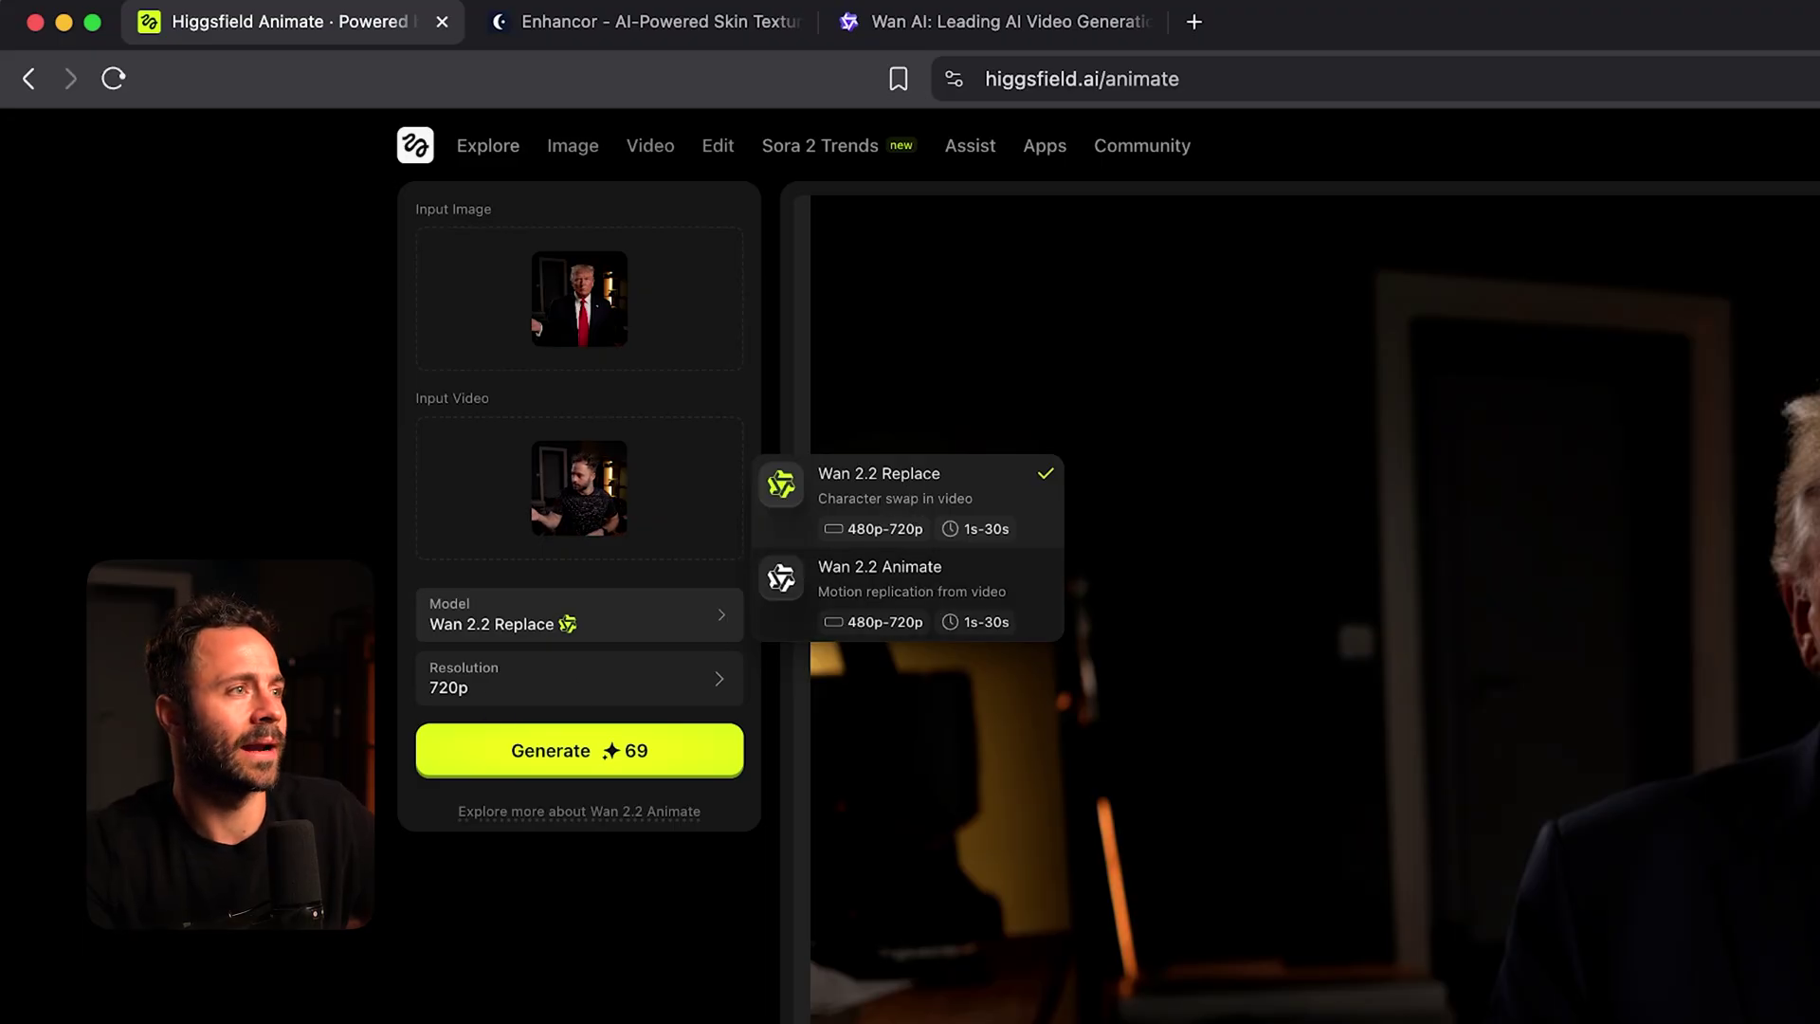
pyautogui.click(557, 687)
pyautogui.click(595, 685)
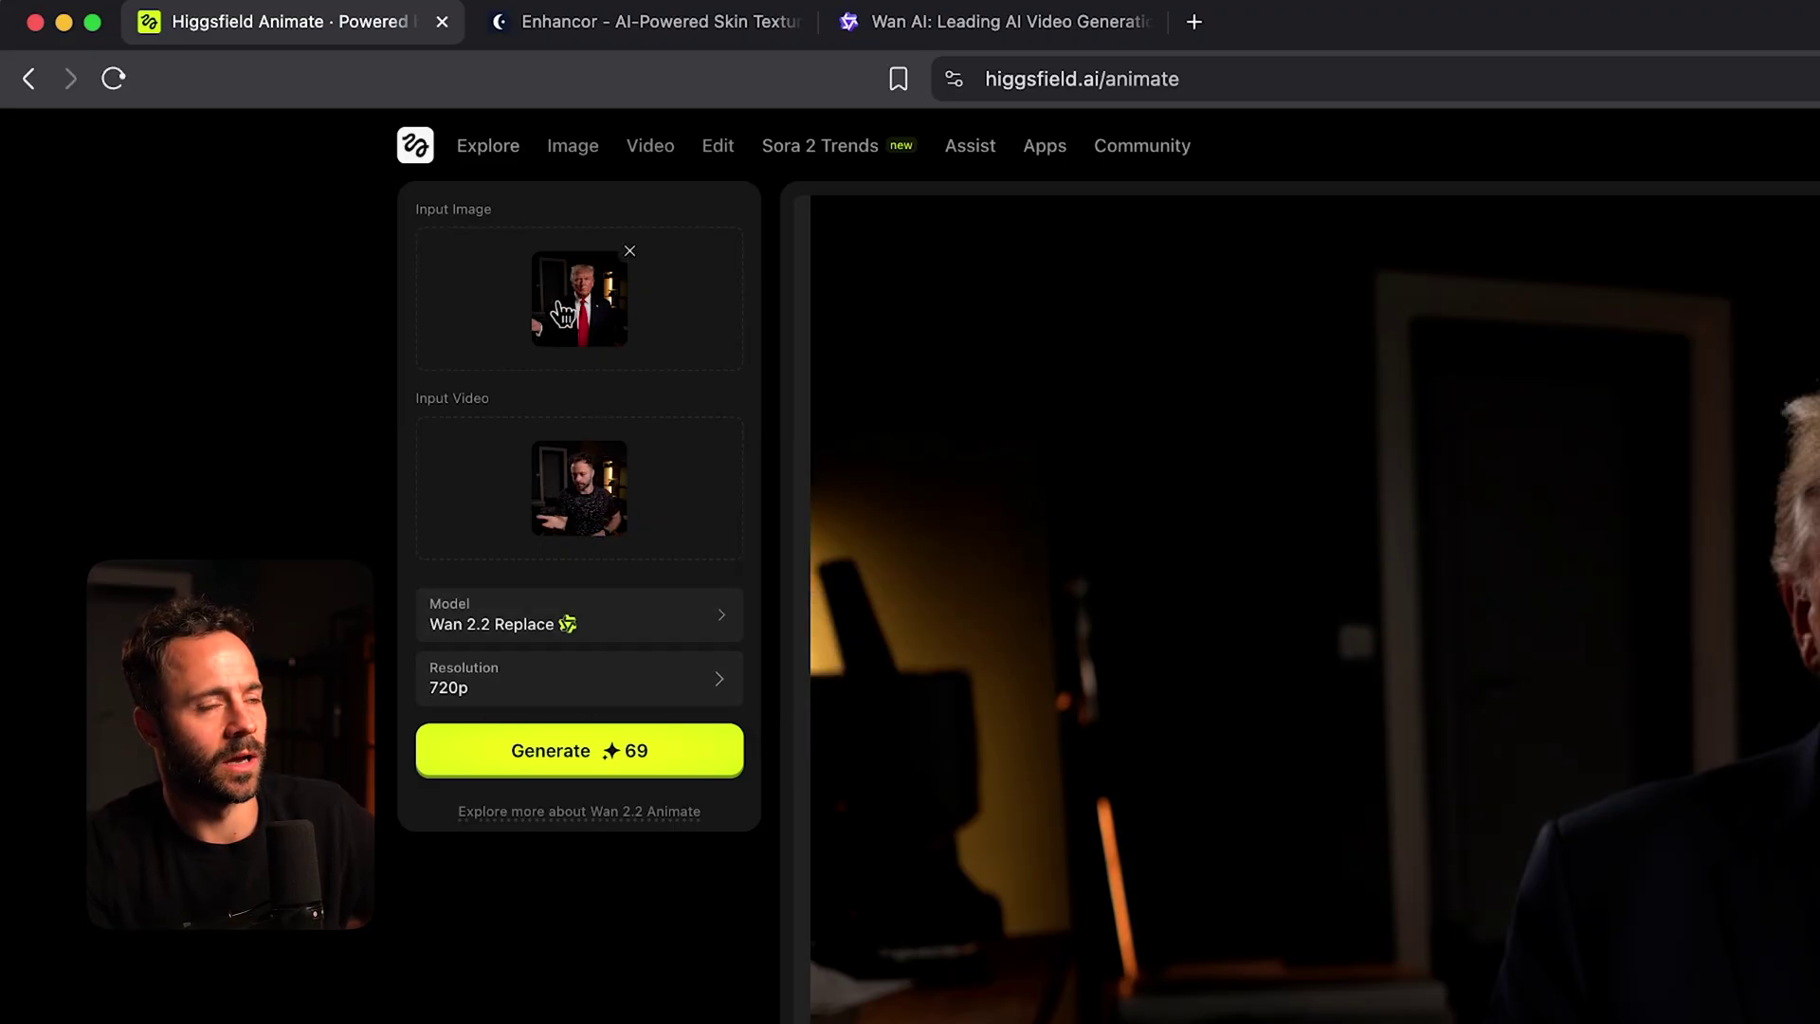
pyautogui.click(588, 607)
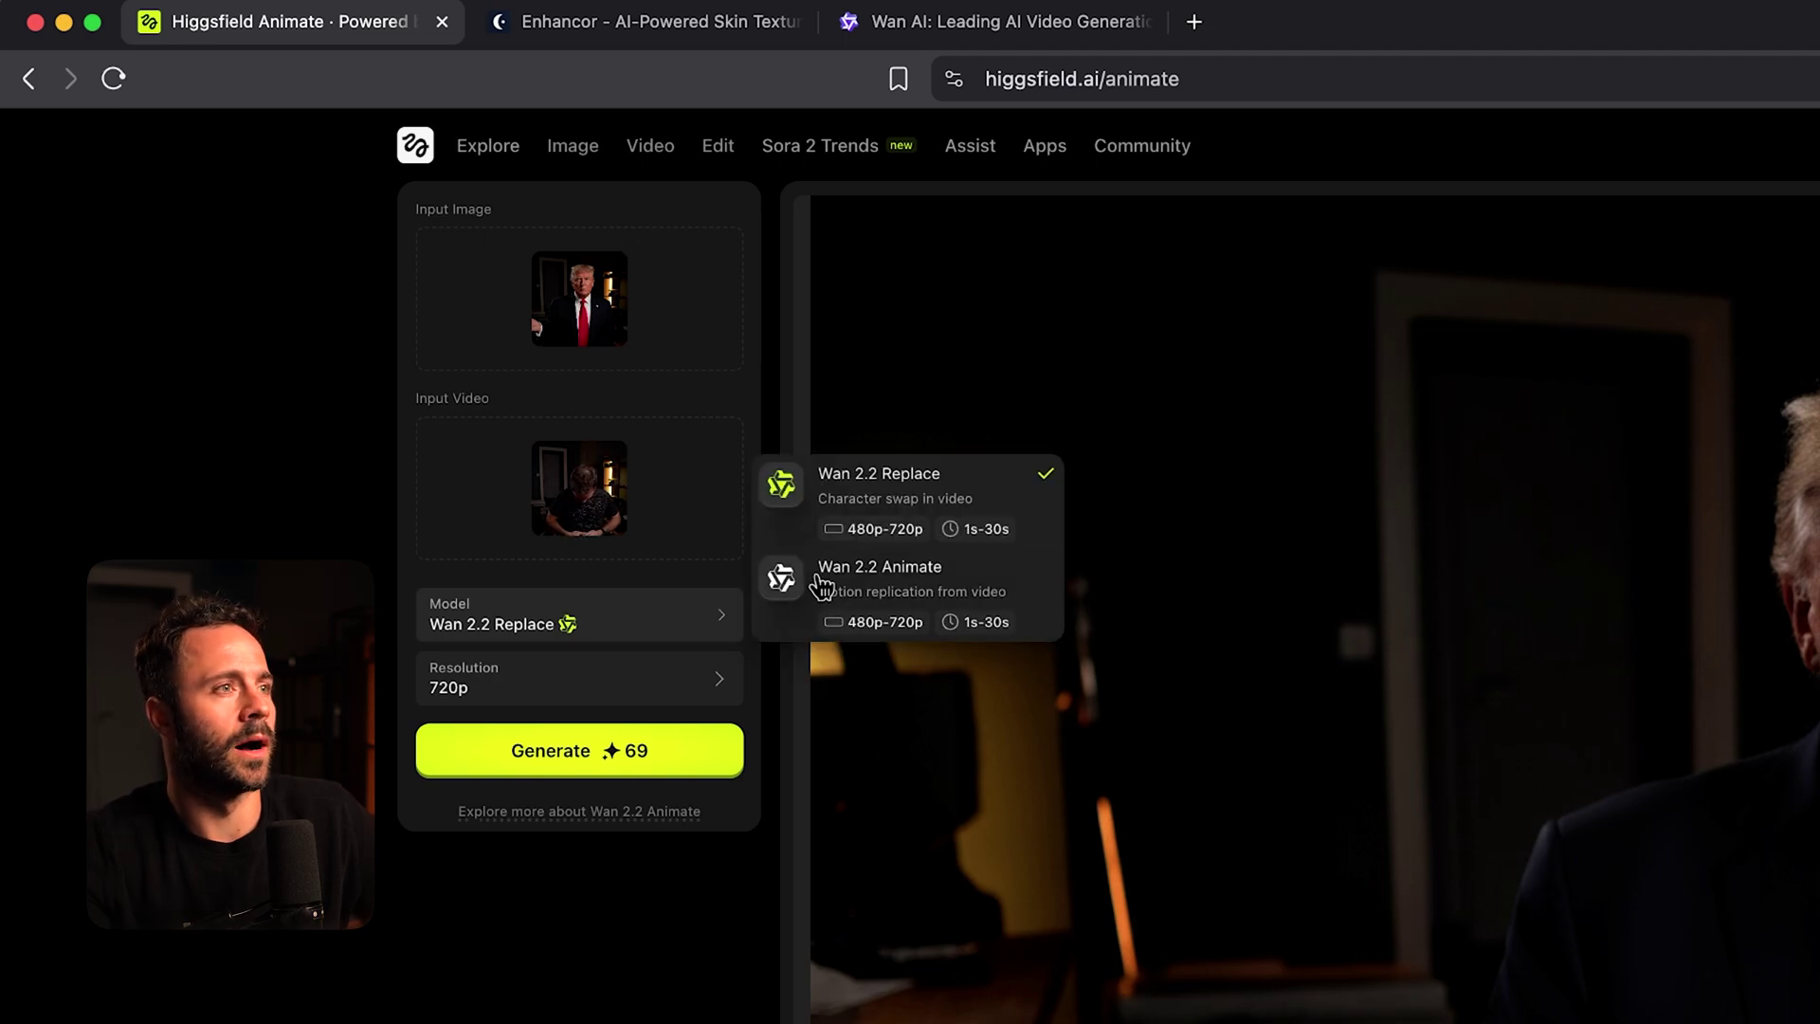
pyautogui.click(826, 590)
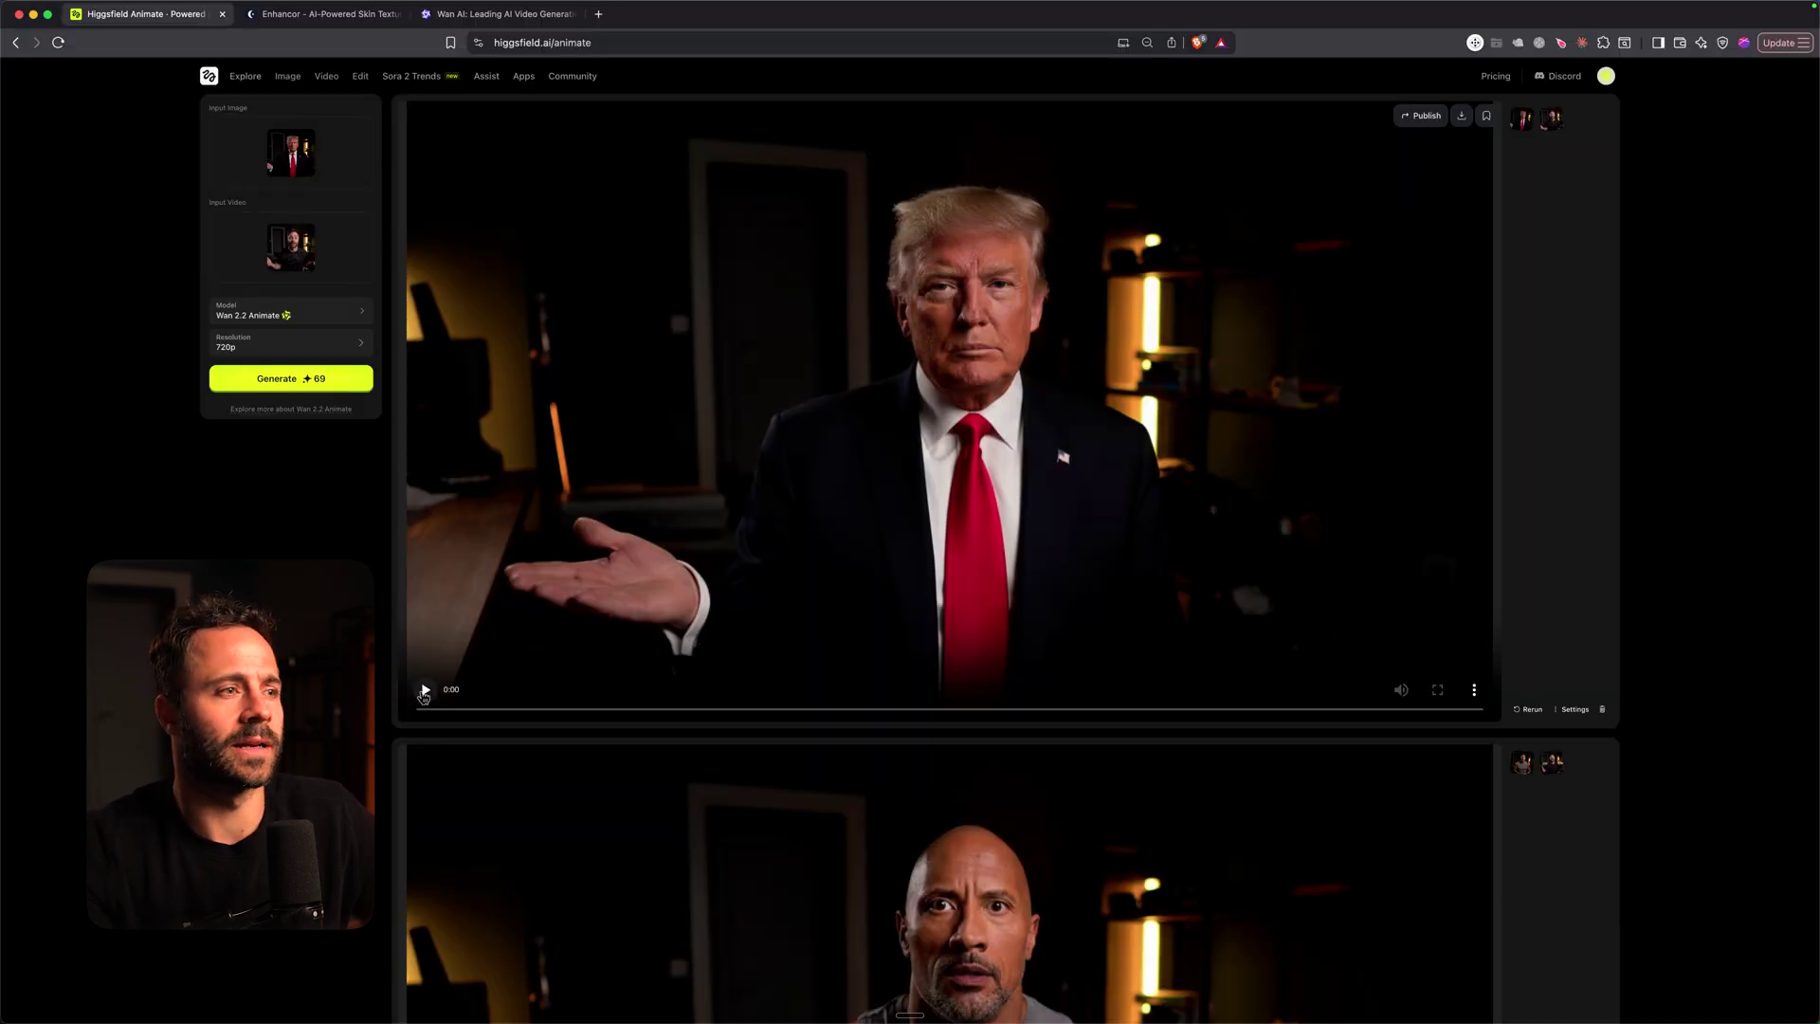
pyautogui.click(424, 692)
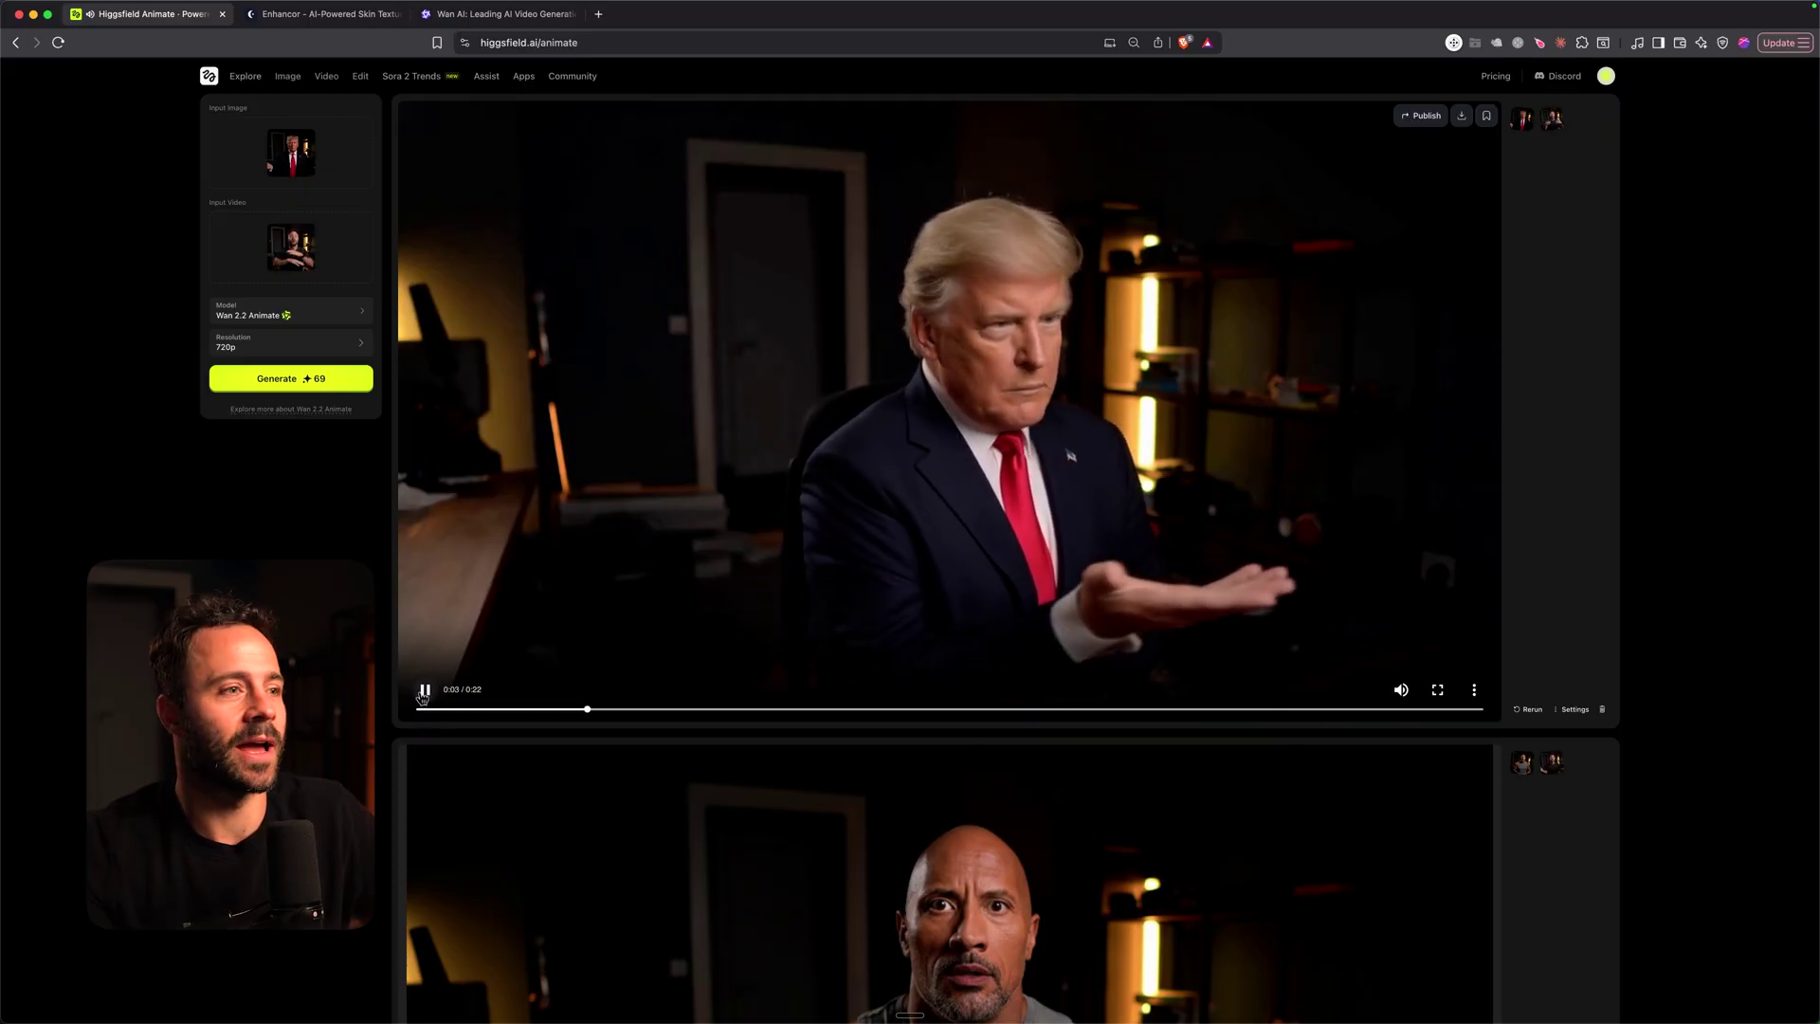
# - Pause the first result at 0:04 and play the bald man's tank-top character-swap video
pyautogui.click(423, 692)
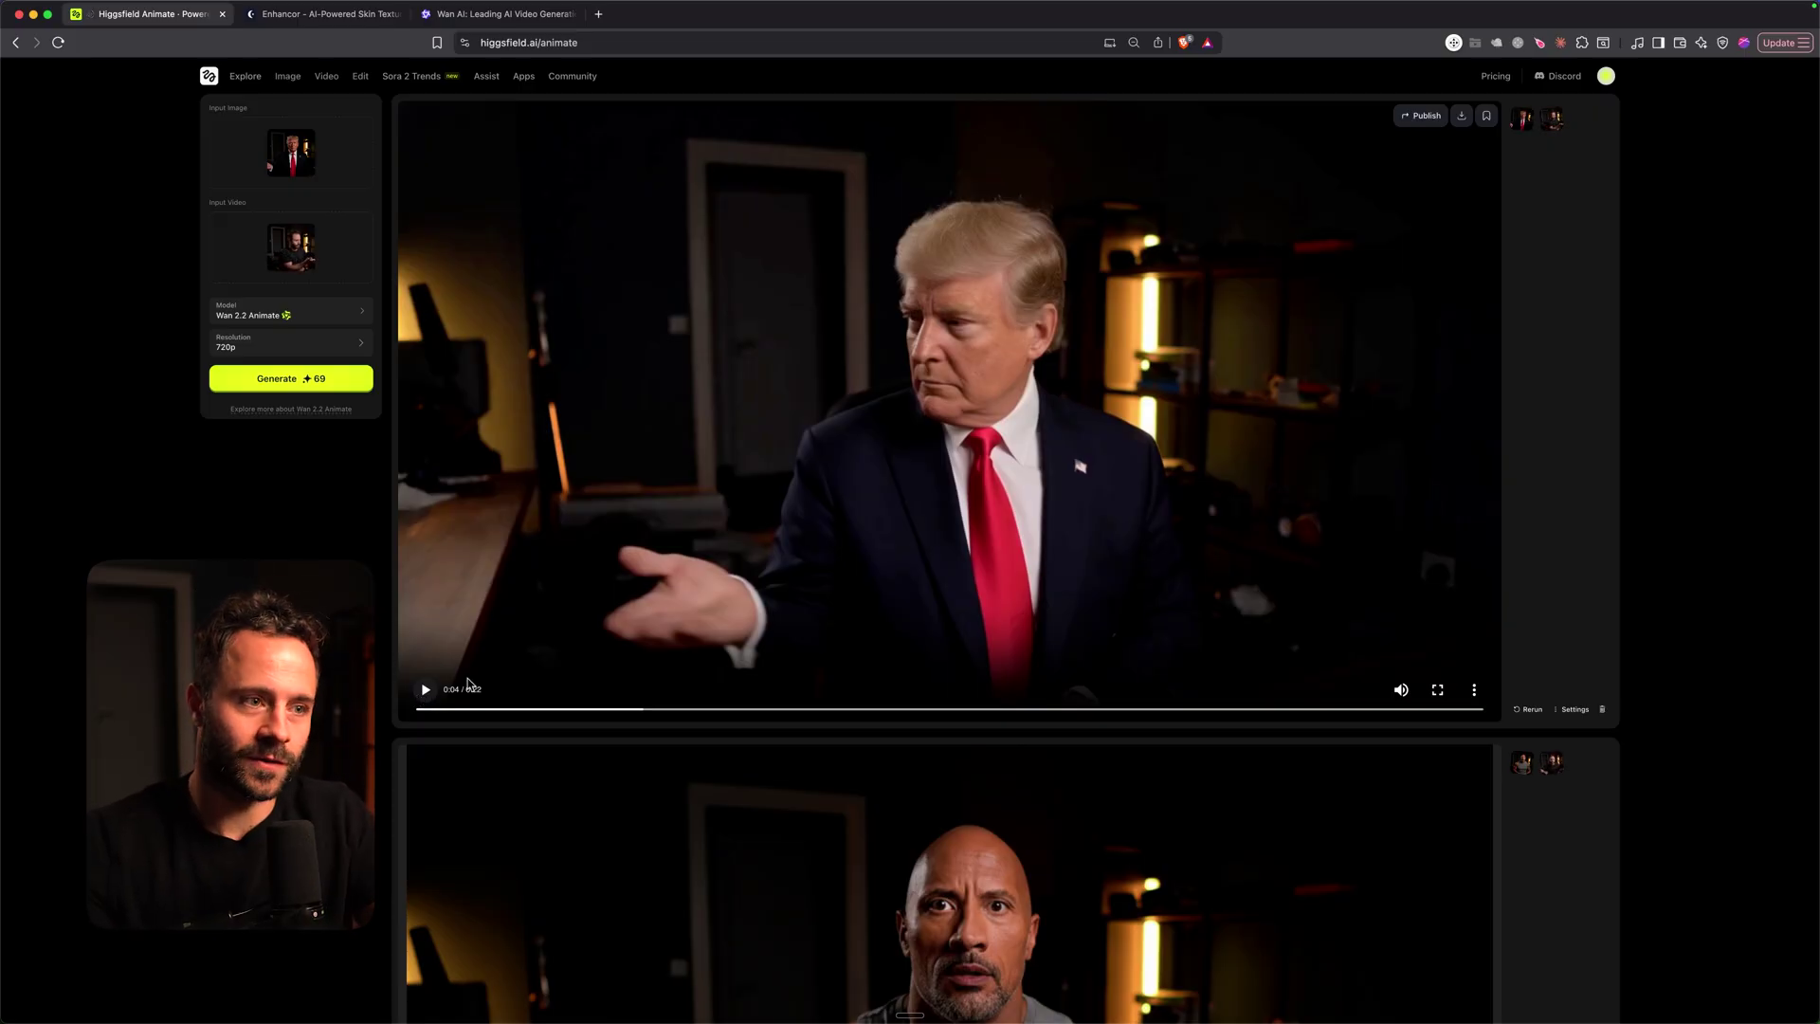
pyautogui.scroll(-5, 596, 807)
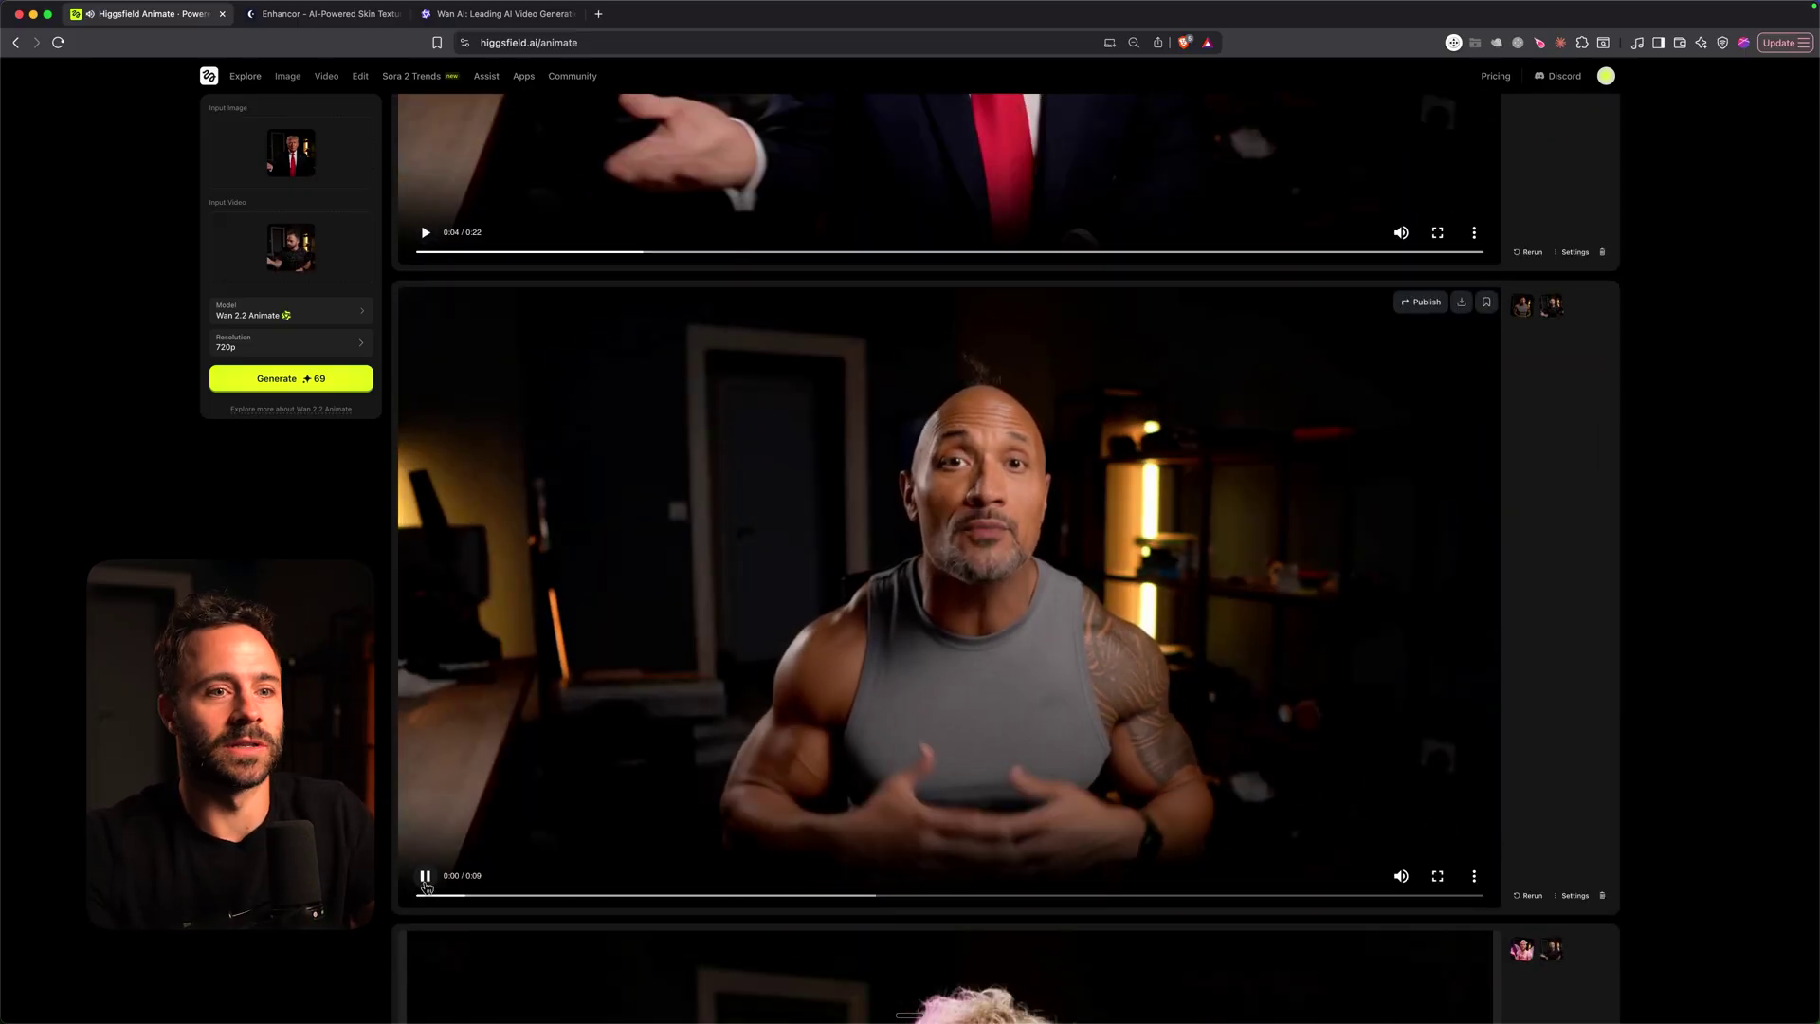
pyautogui.click(485, 881)
pyautogui.scroll(-8, 597, 560)
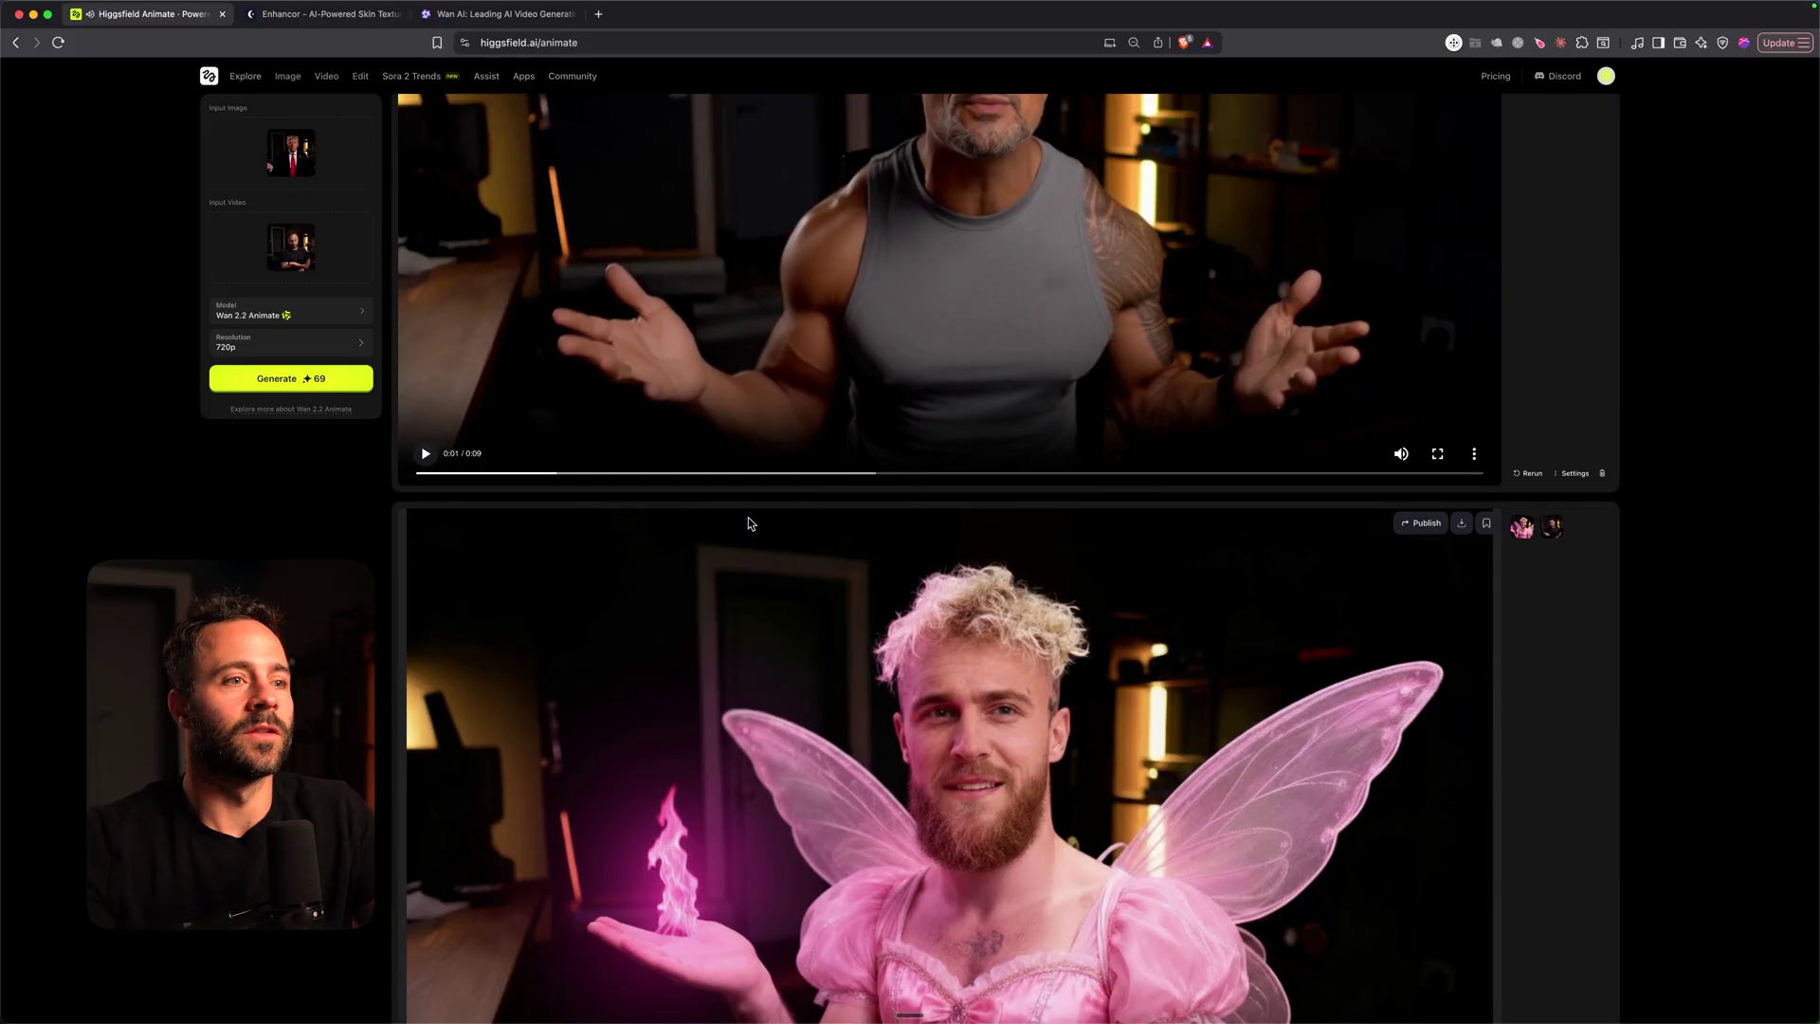
pyautogui.scroll(13, 843, 569)
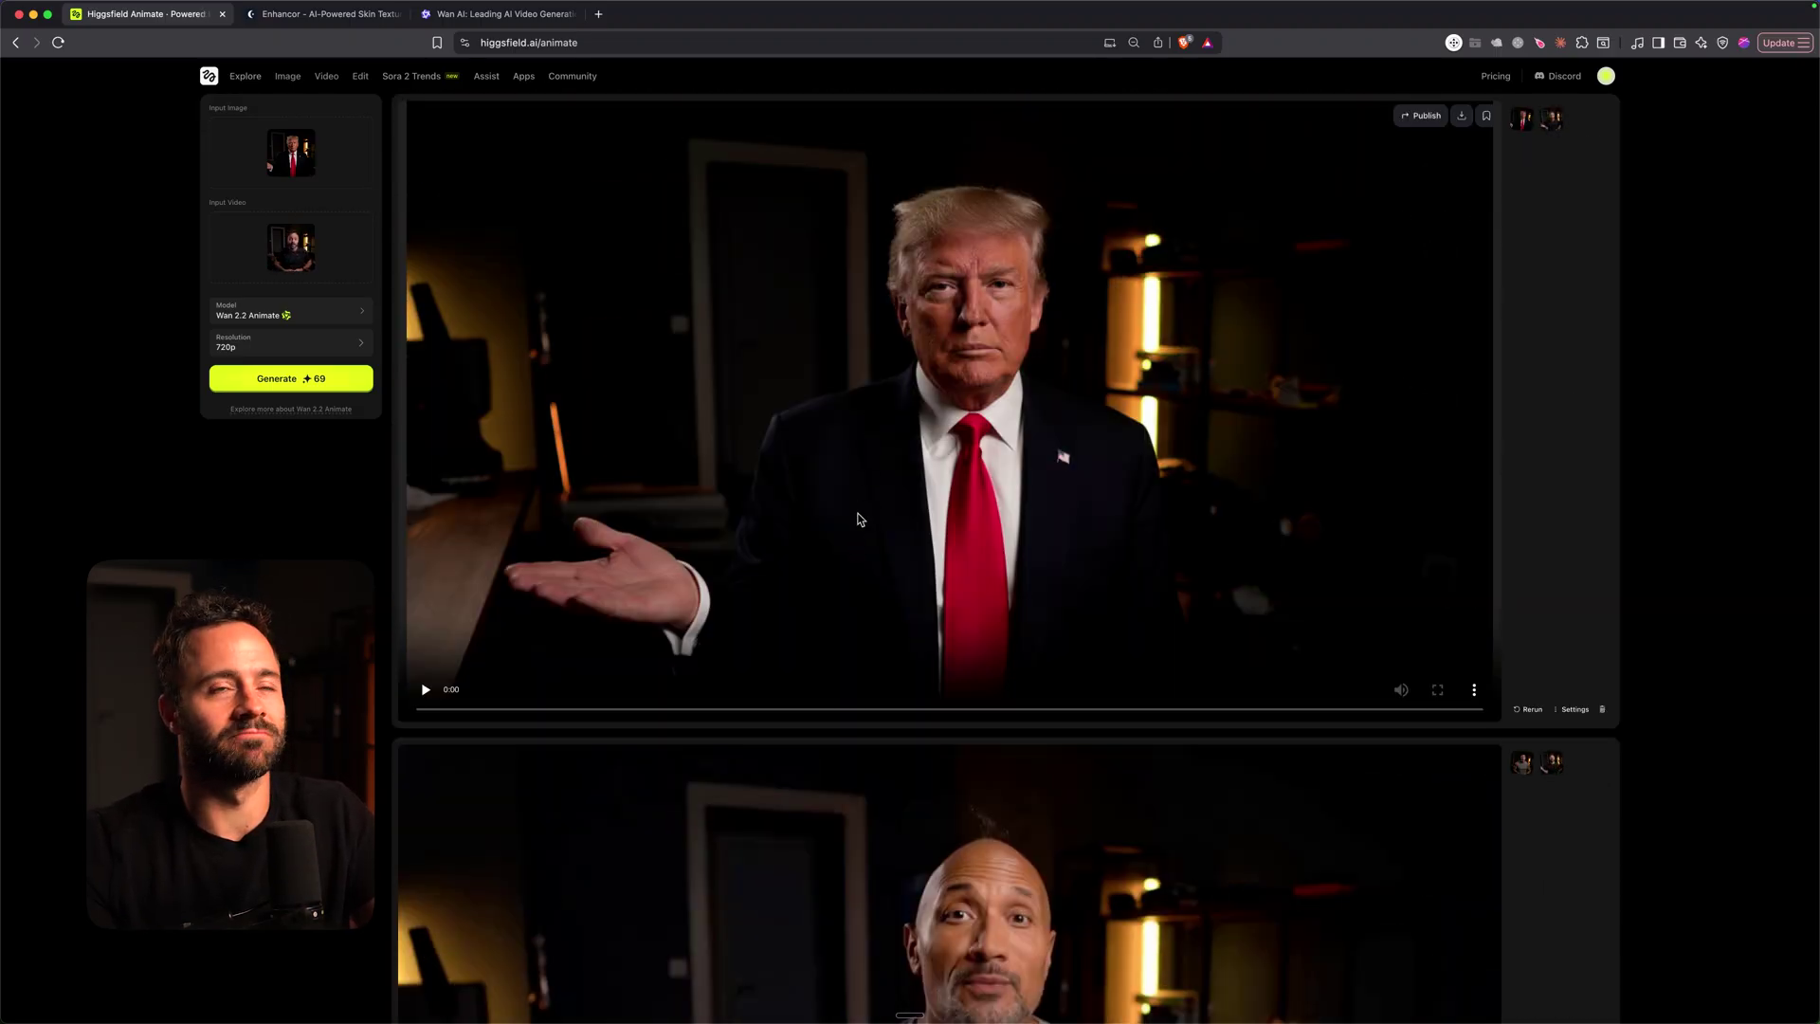
pyautogui.scroll(-7, 796, 580)
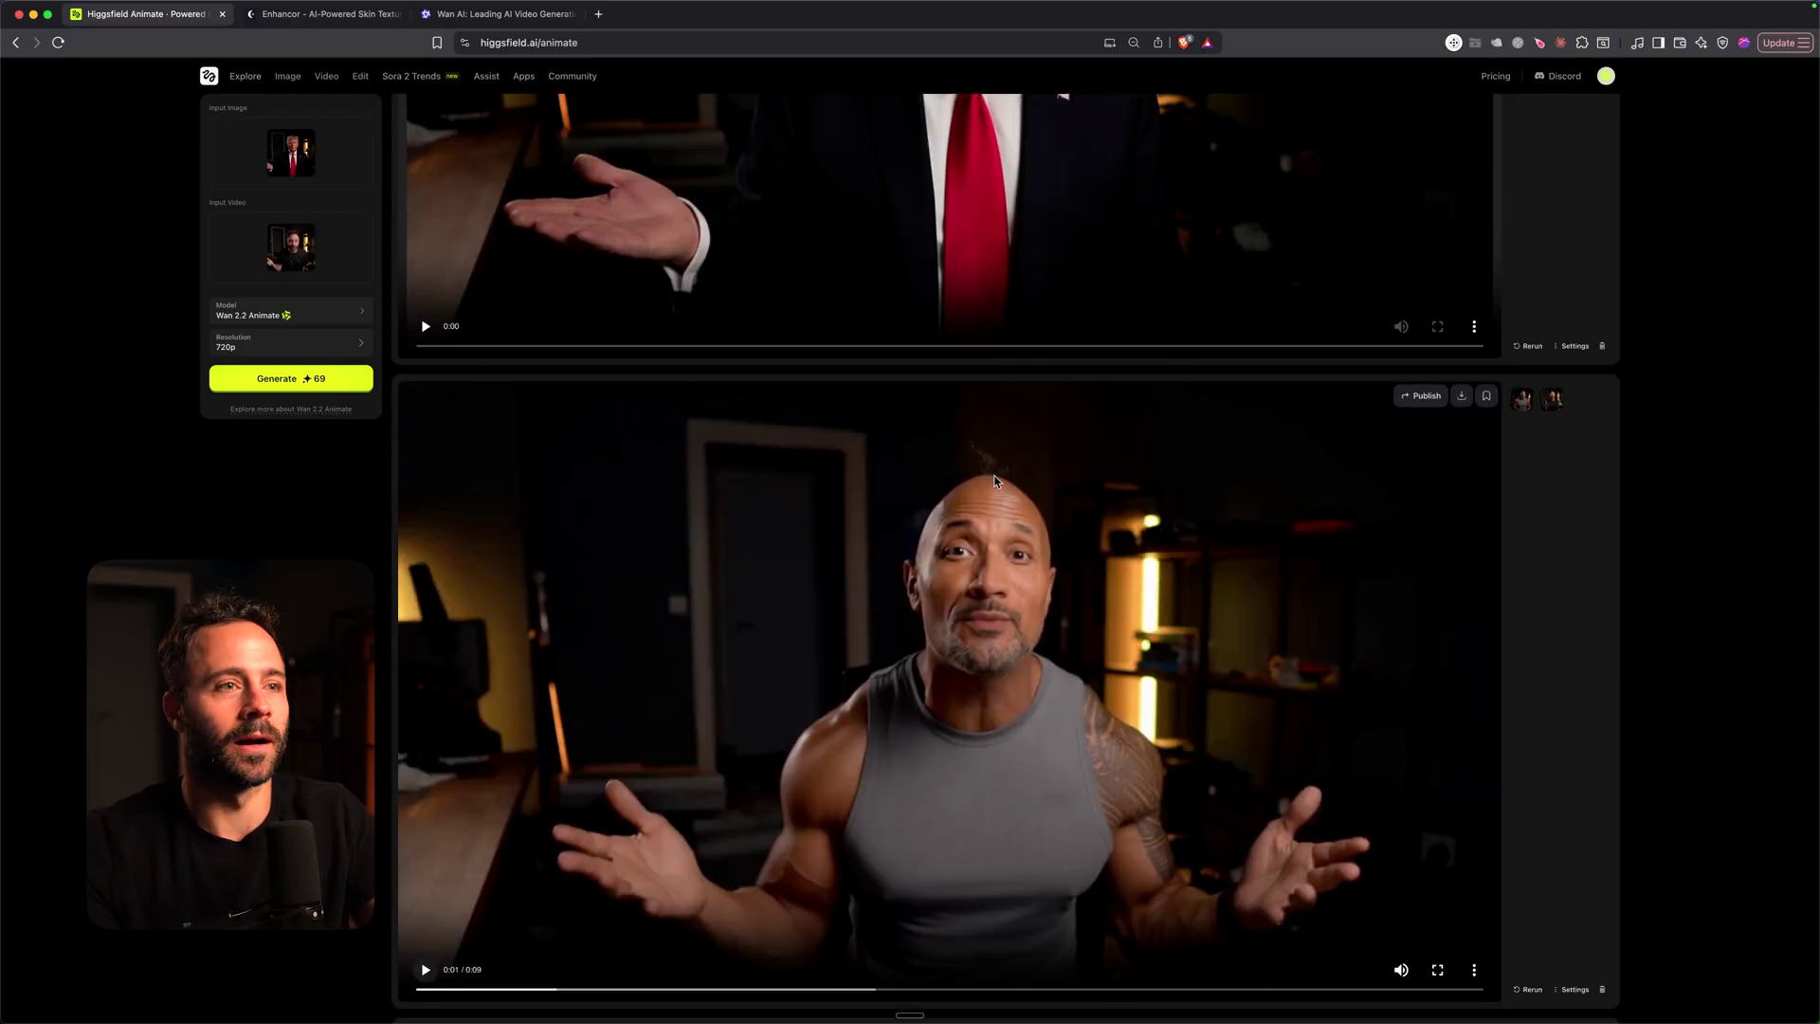
pyautogui.click(422, 962)
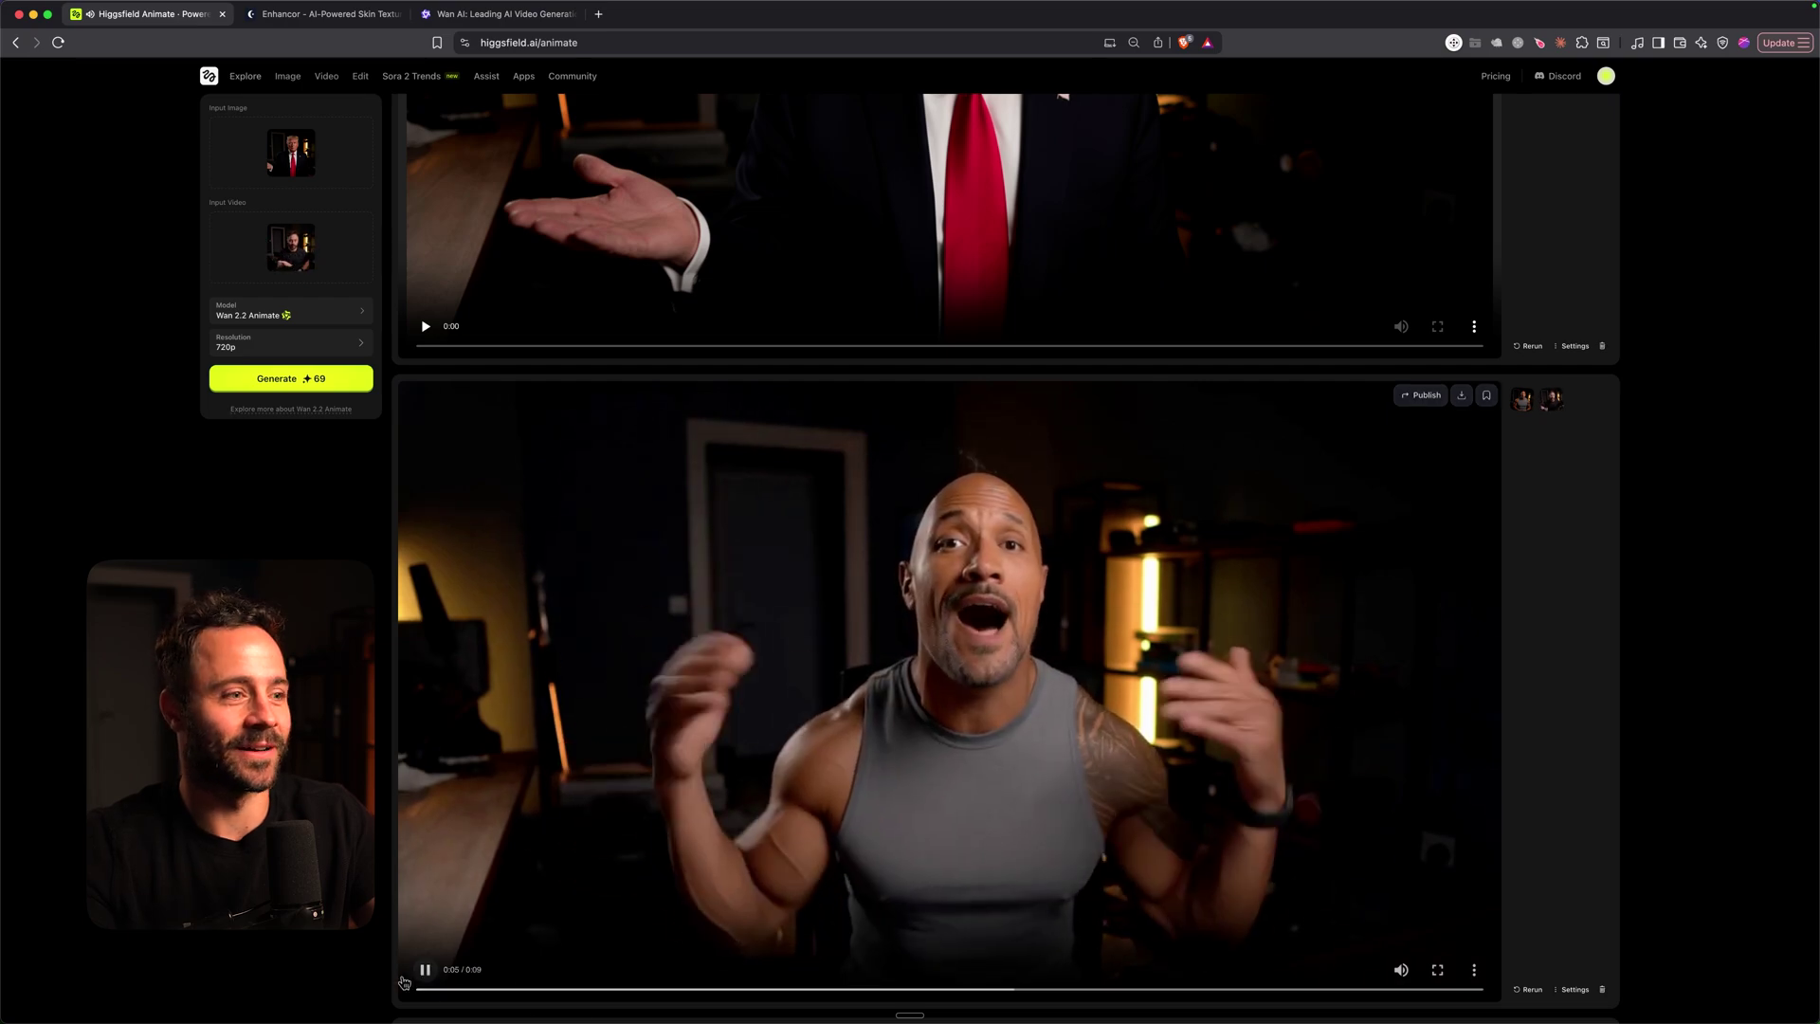
pyautogui.scroll(3, 929, 373)
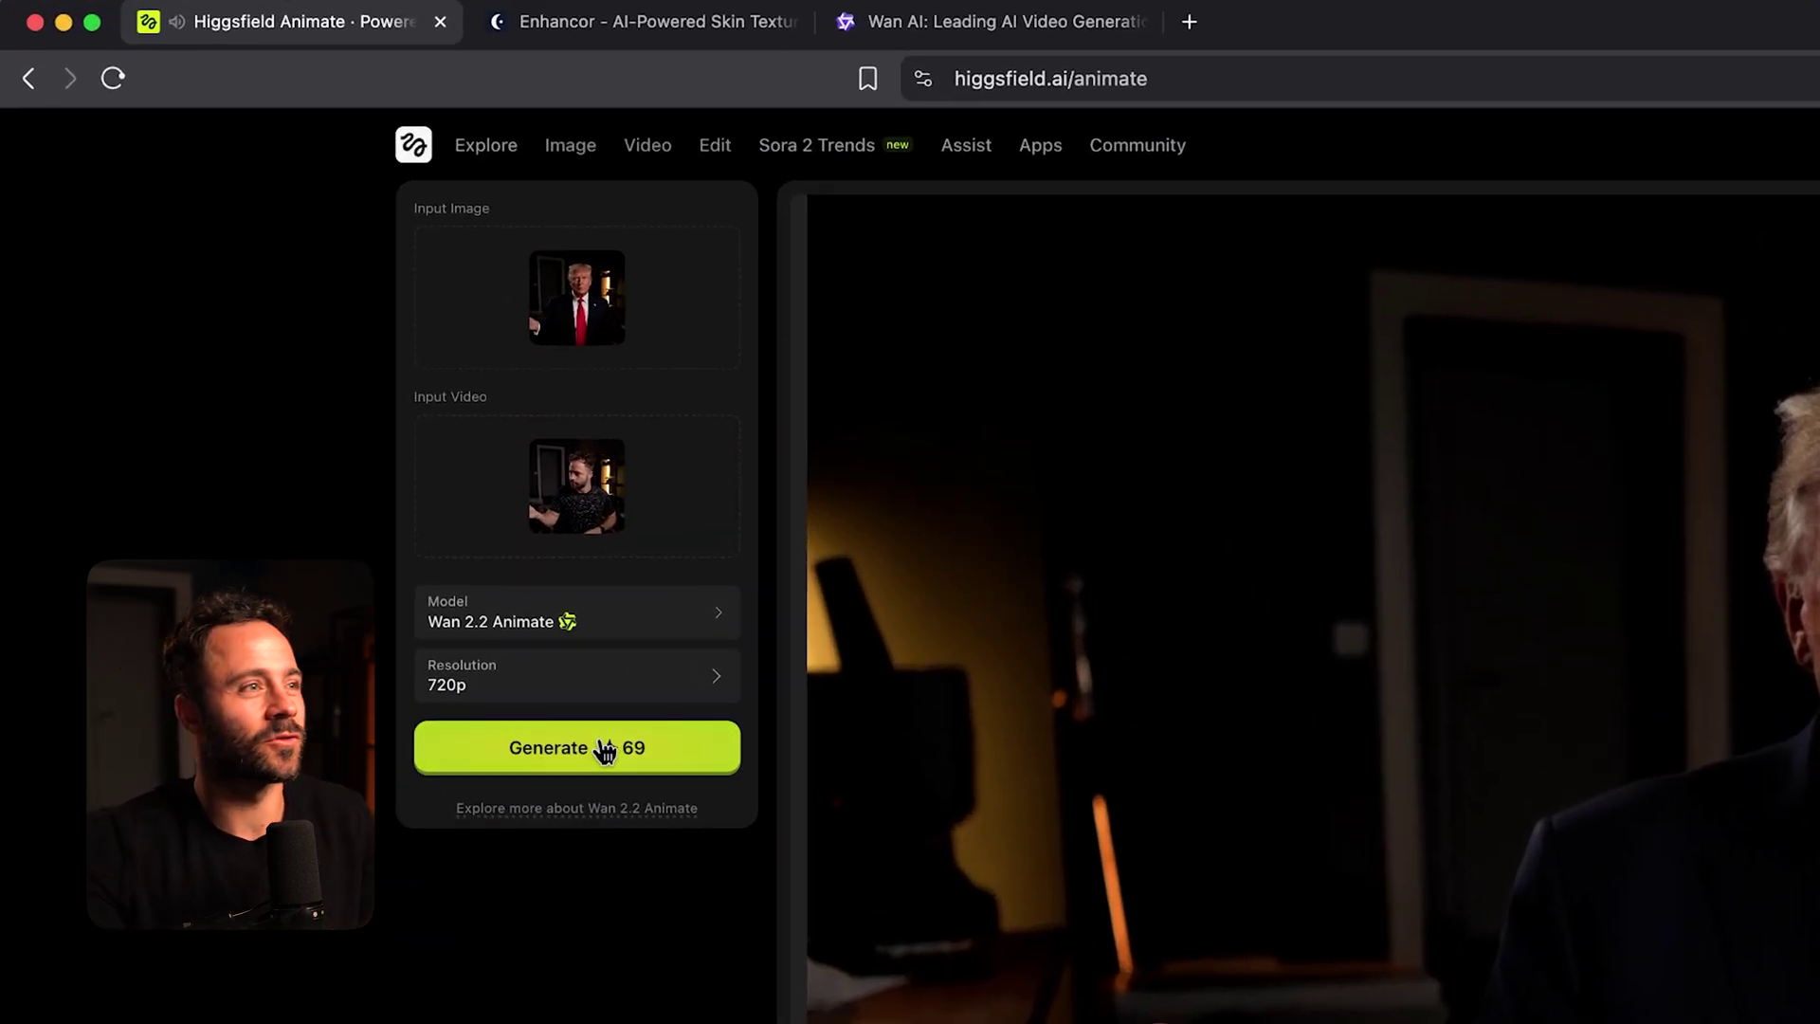
pyautogui.click(683, 698)
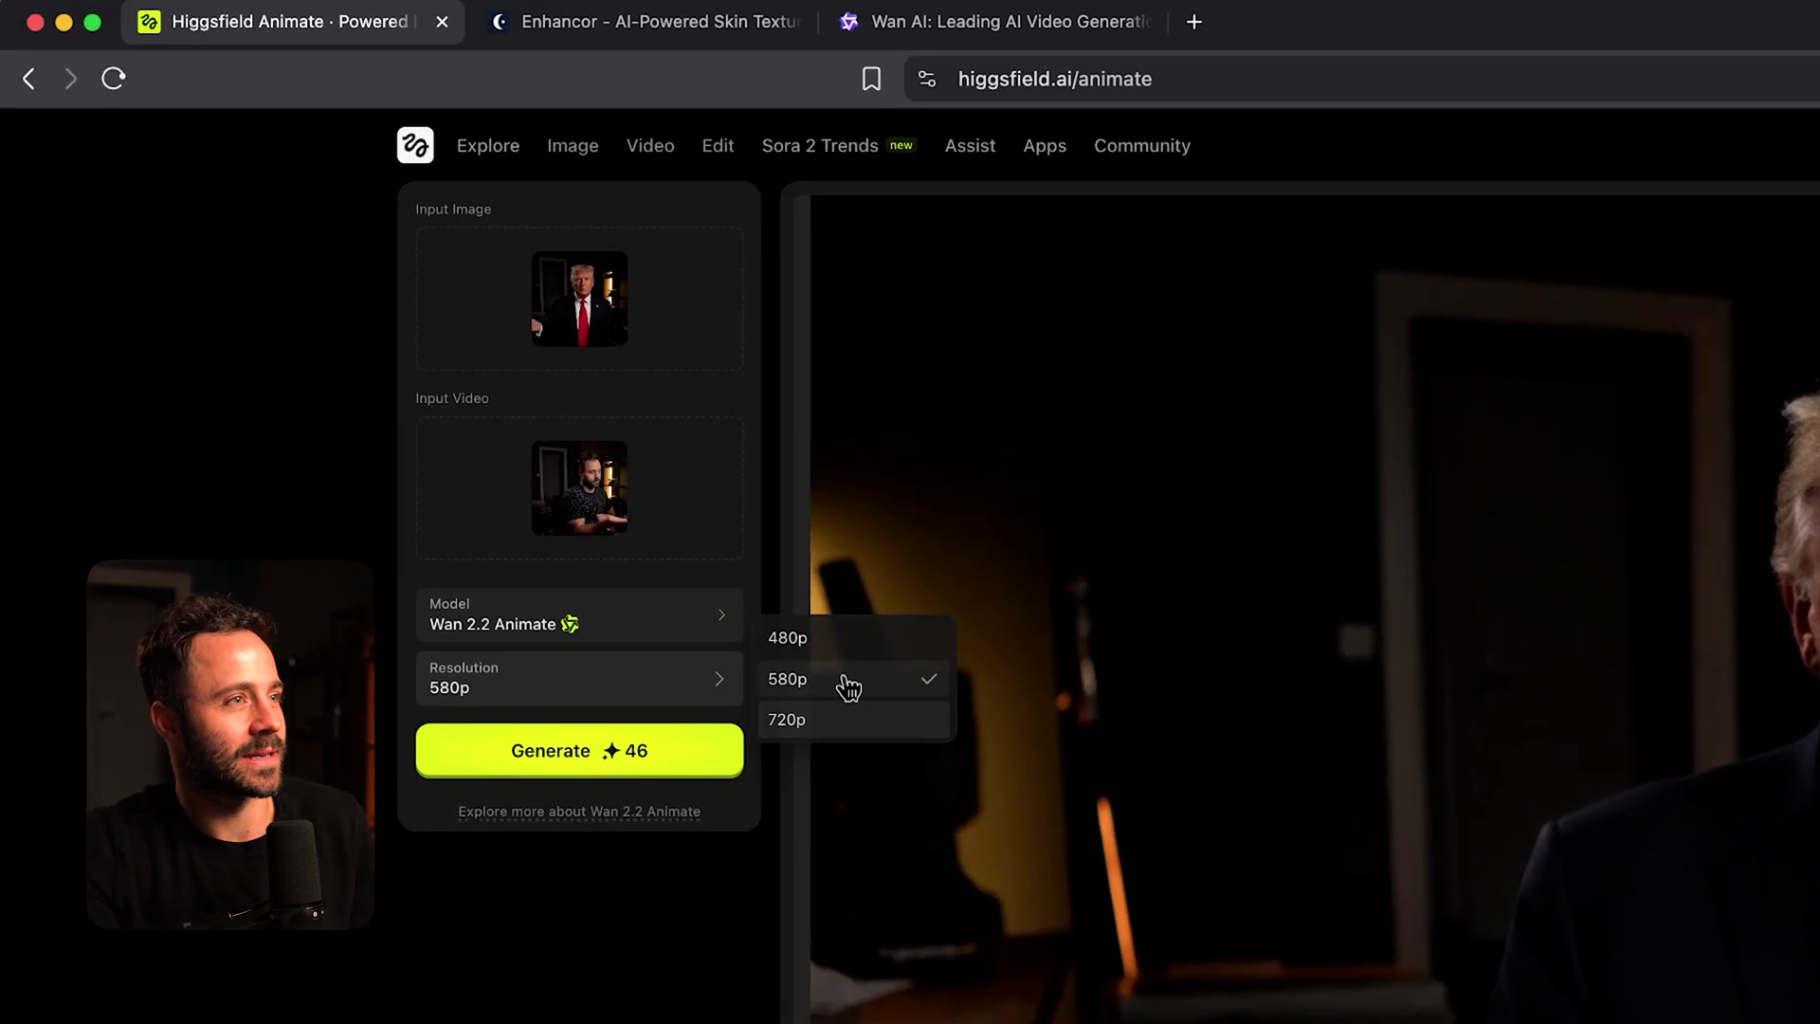
pyautogui.click(786, 637)
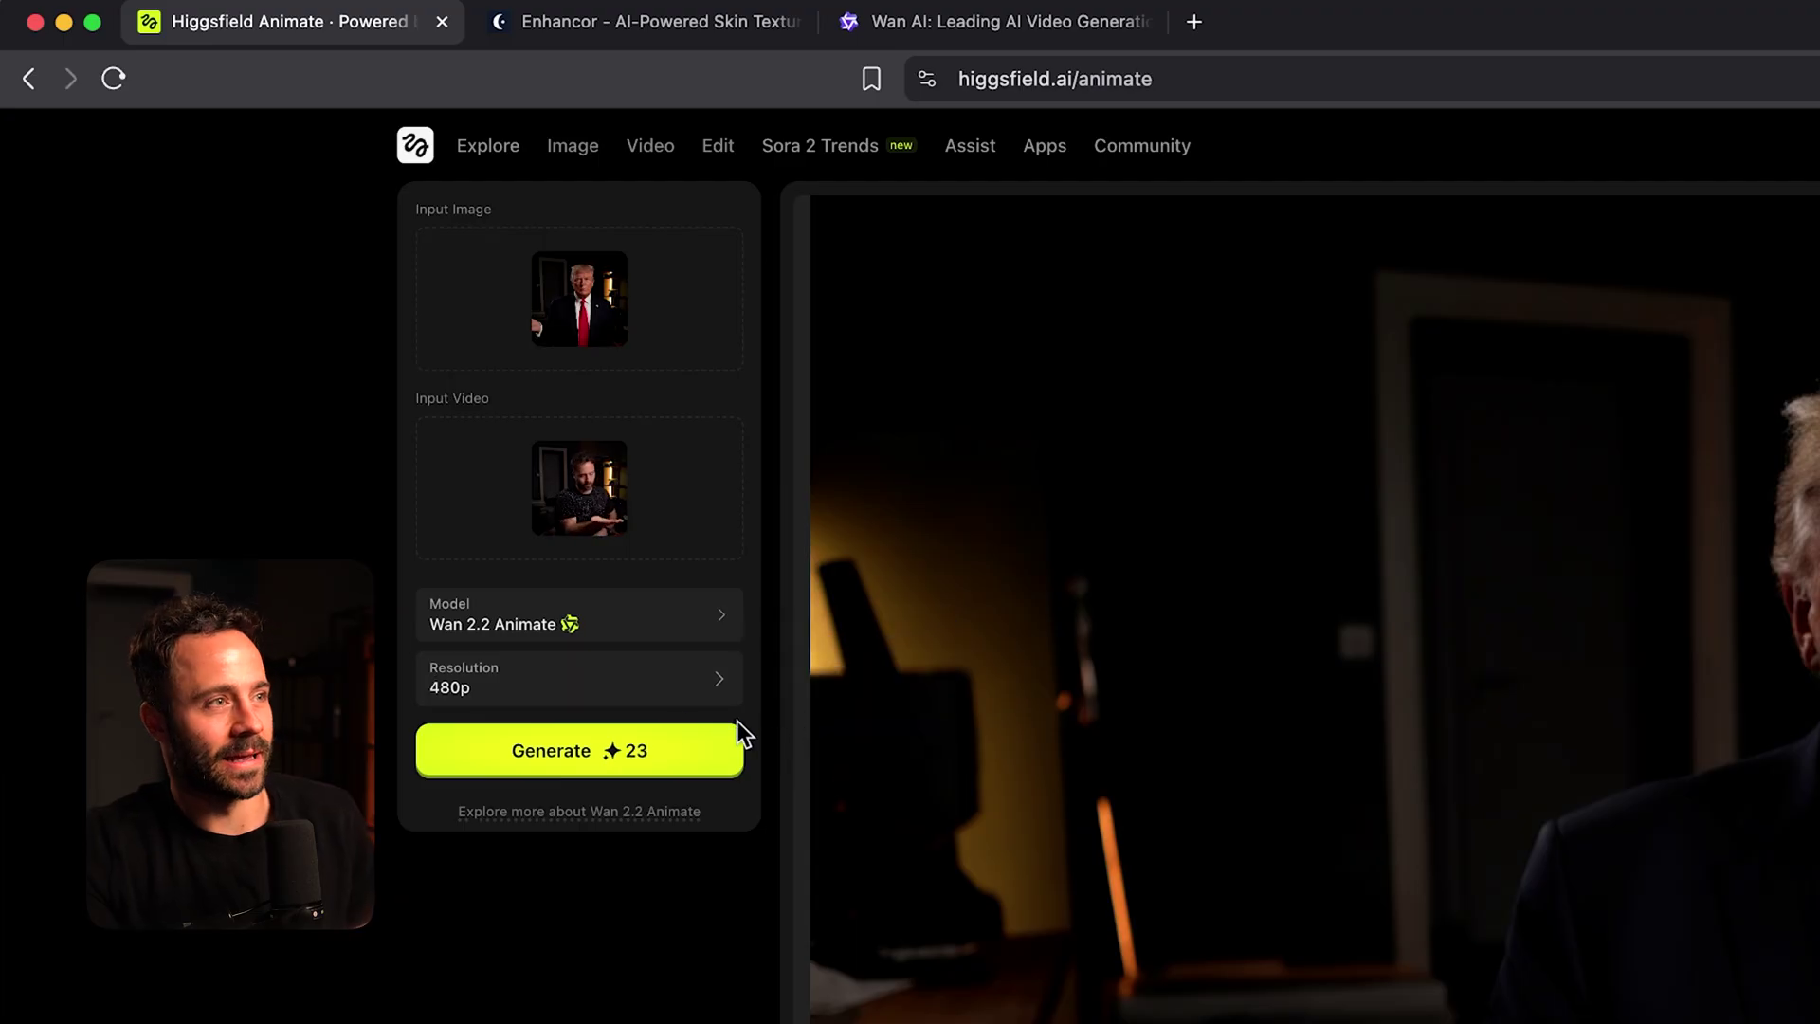
pyautogui.click(670, 704)
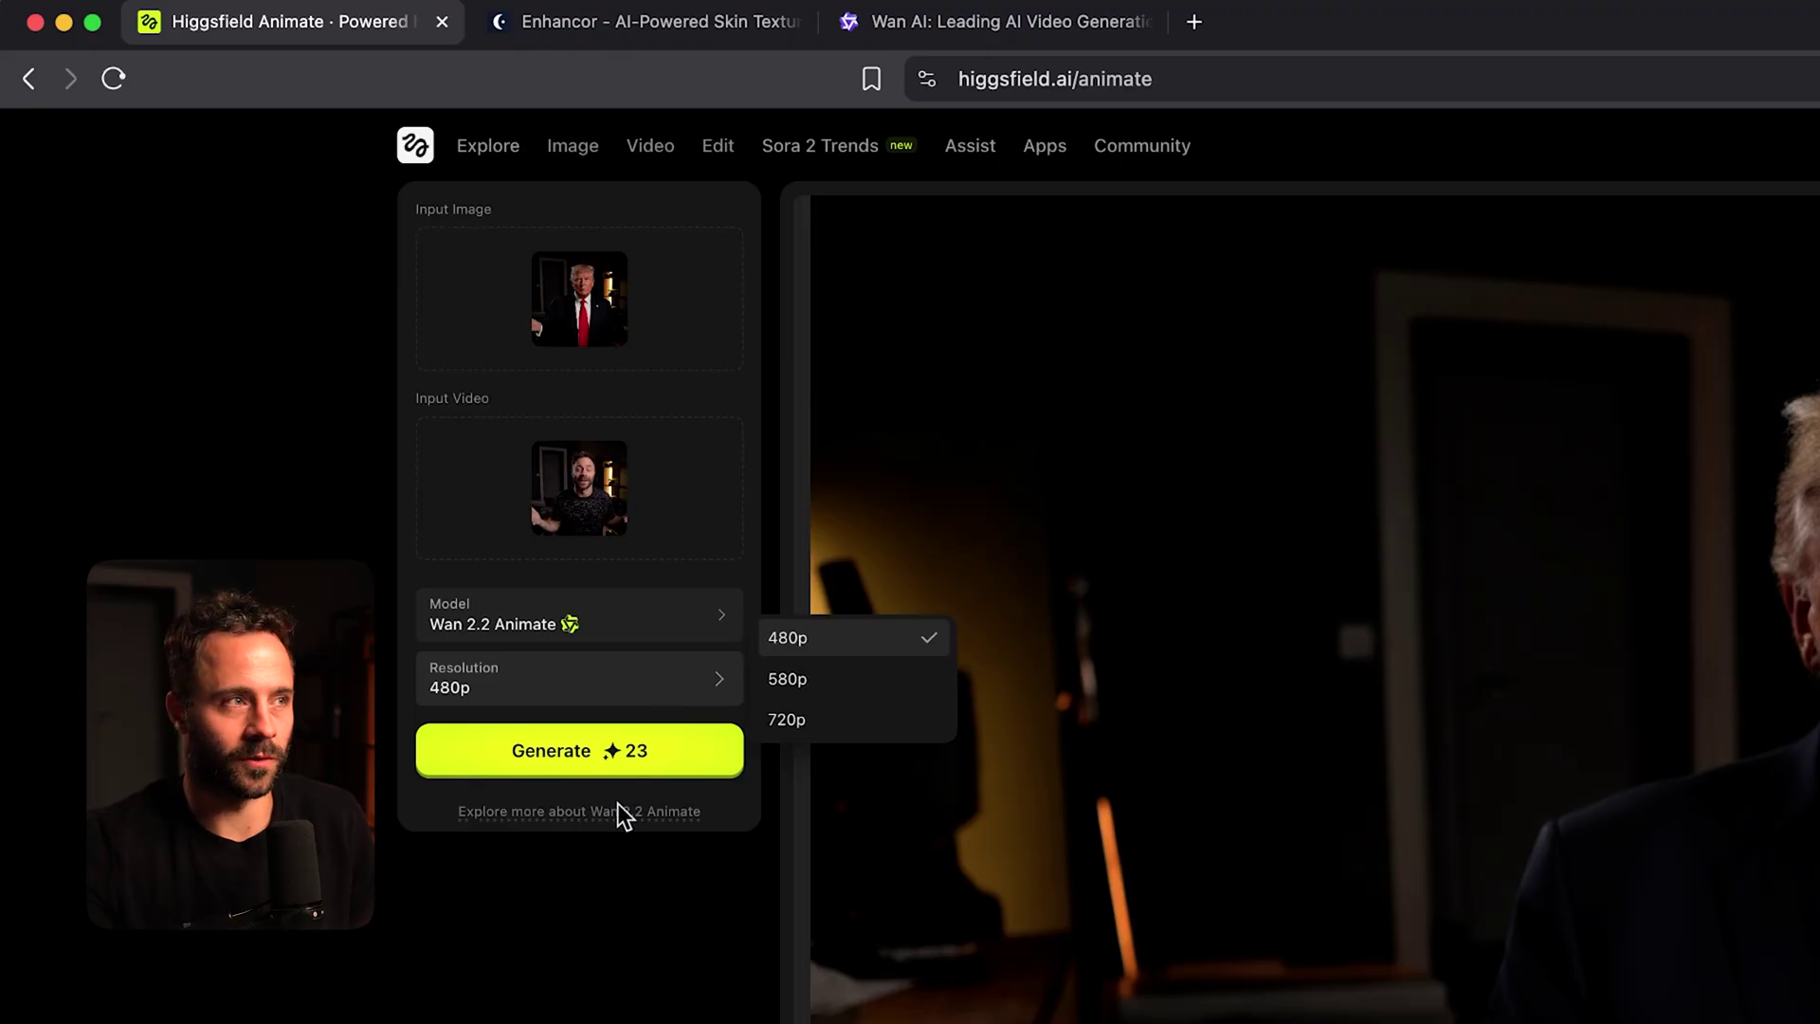
pyautogui.click(775, 727)
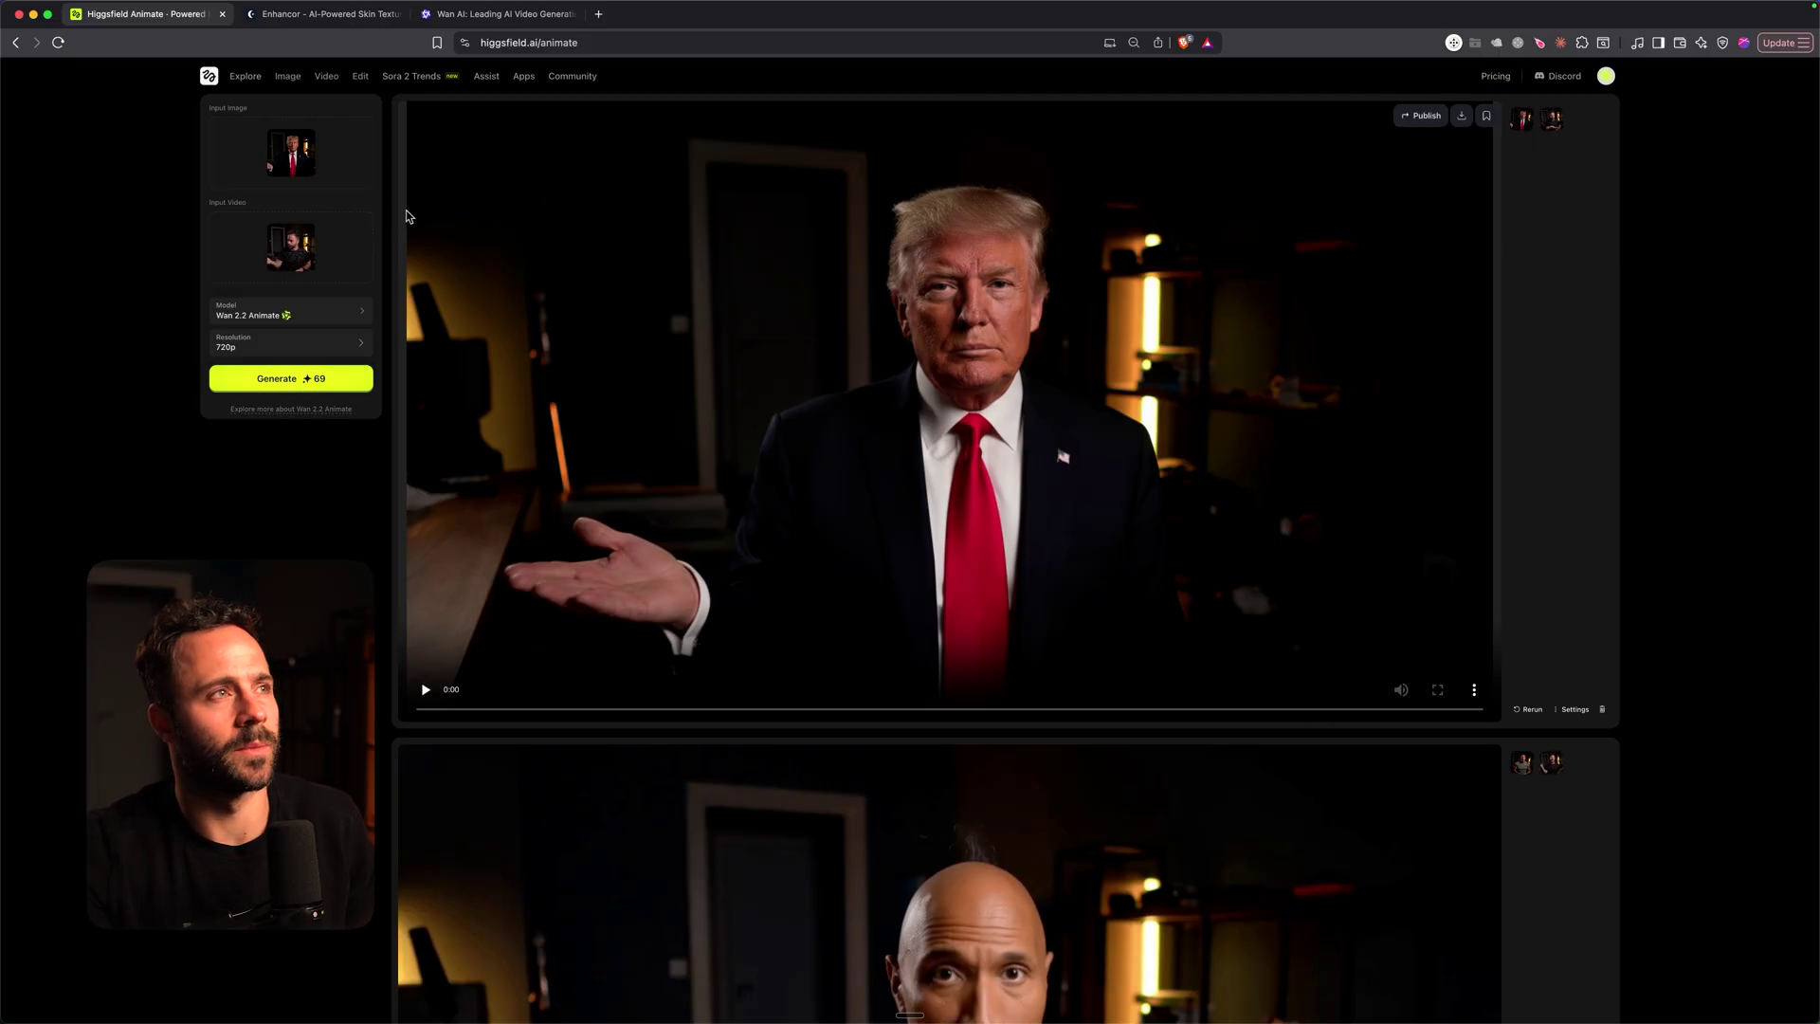
# - Compare Enhancor's enhanced portrait, then open Upscaler and compare its original and upscaled portrait
pyautogui.click(329, 19)
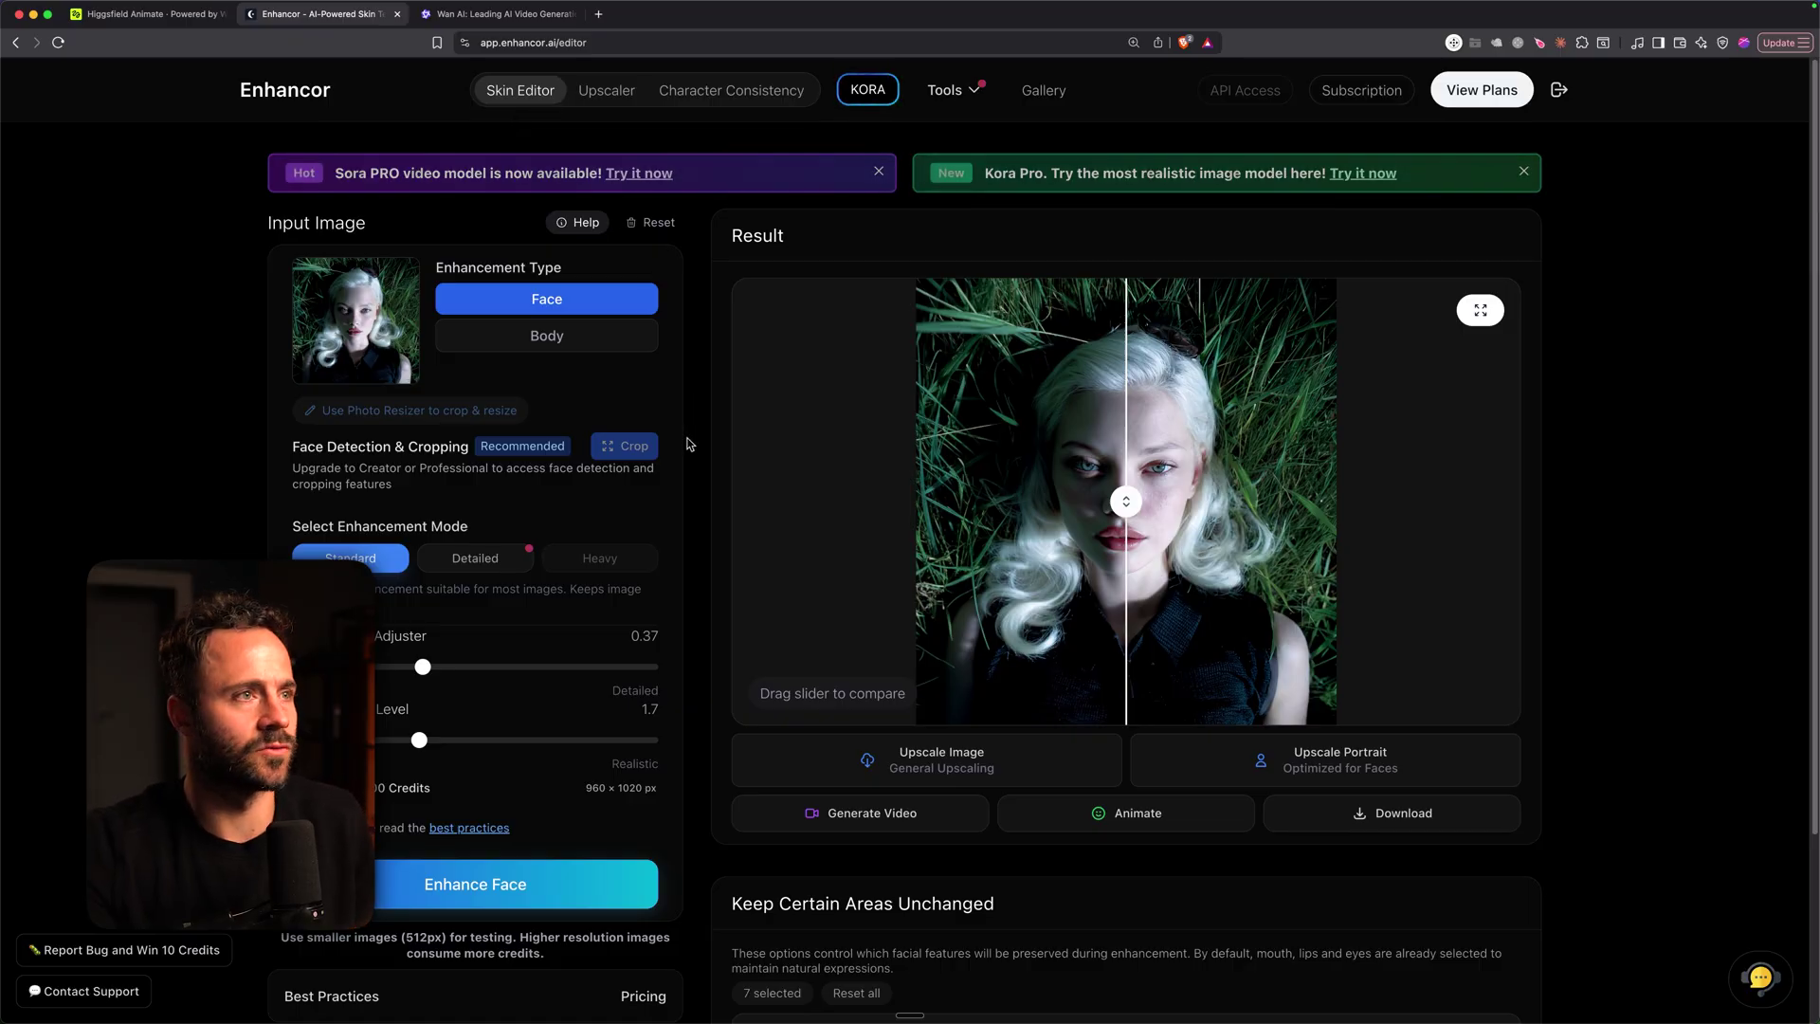
pyautogui.moveTo(1126, 502); pyautogui.dragTo(917, 517)
pyautogui.click(547, 335)
pyautogui.click(562, 311)
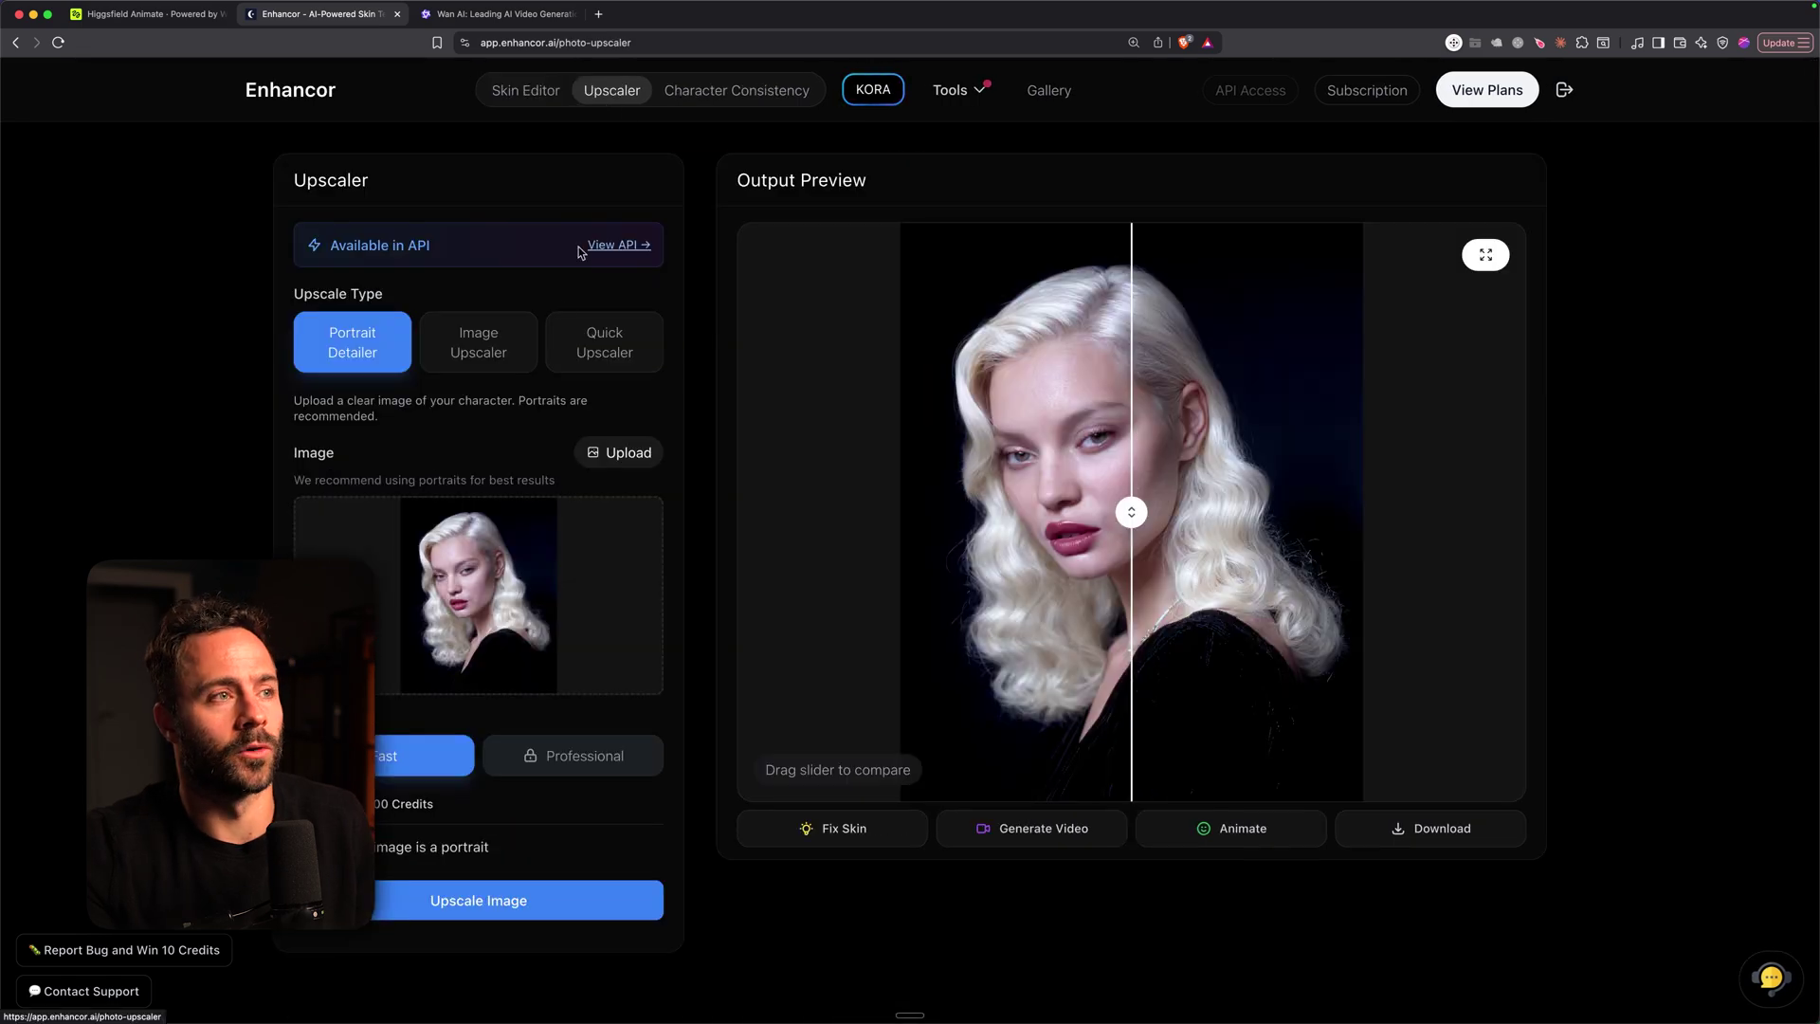
pyautogui.moveTo(1172, 514); pyautogui.dragTo(967, 530)
# - Open Enhancor's Animate tool from the AI tools list under AI Video
pyautogui.click(938, 93)
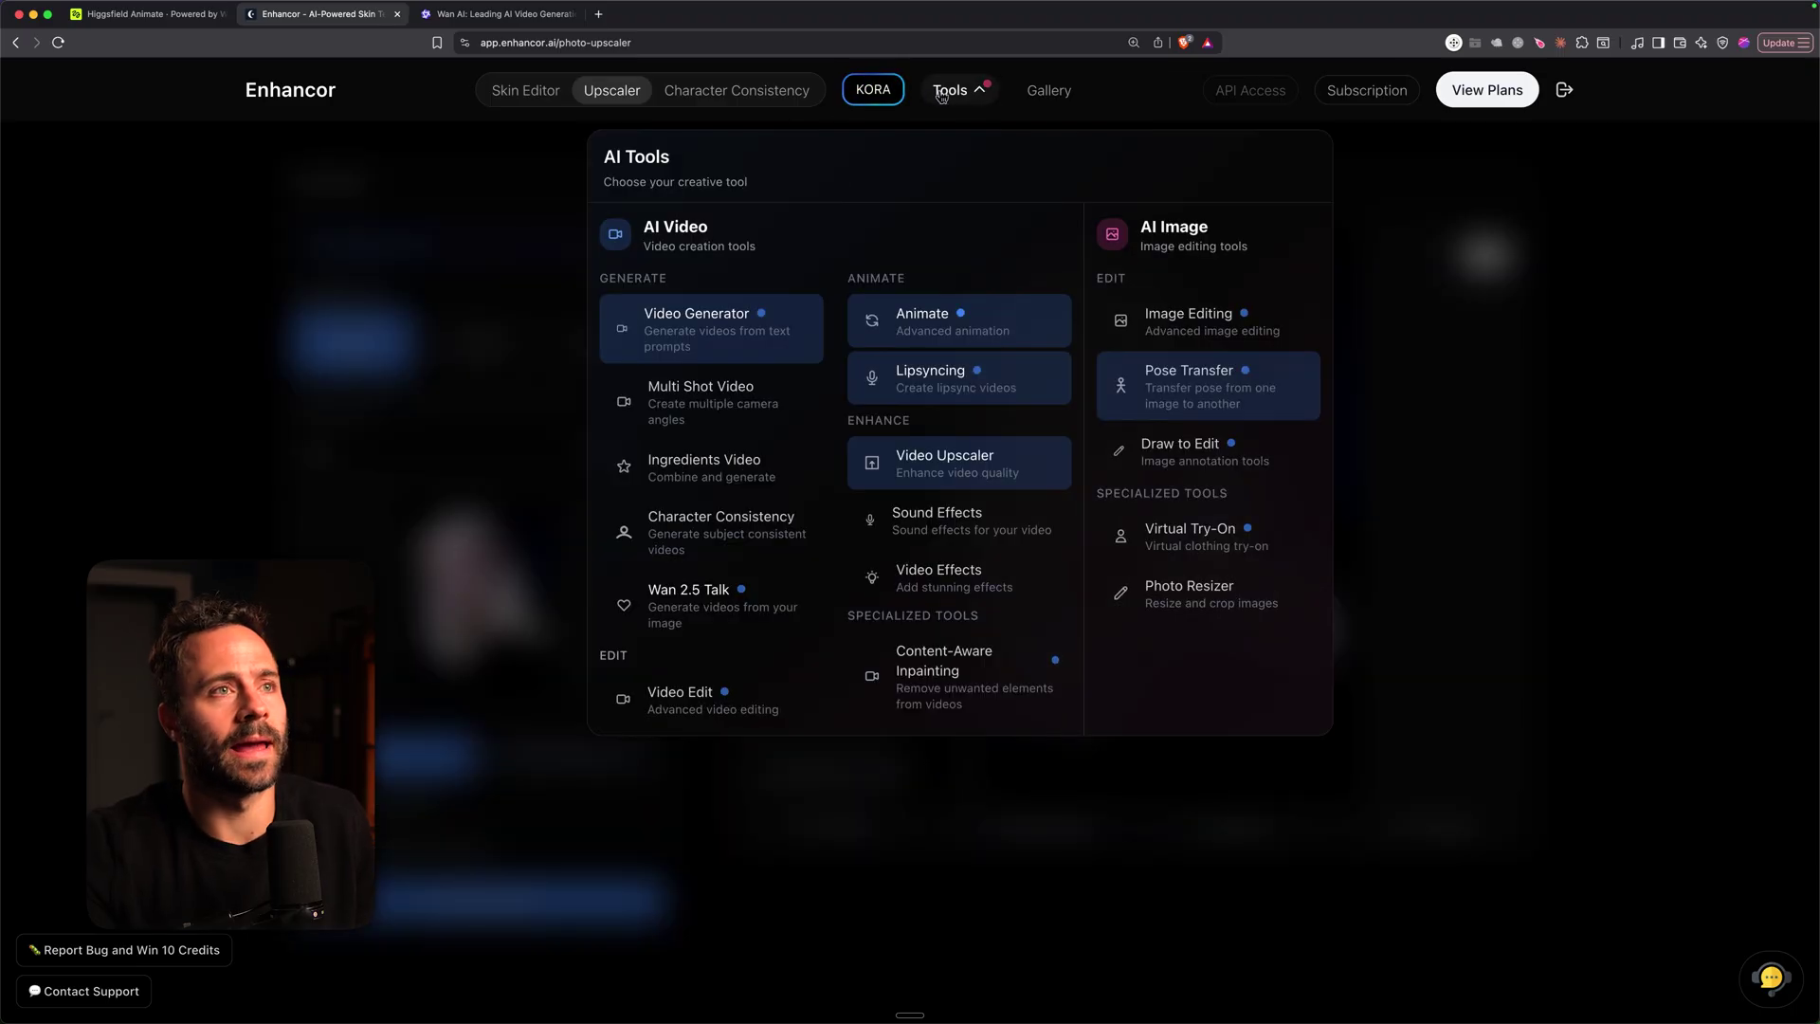
pyautogui.click(980, 93)
pyautogui.click(982, 95)
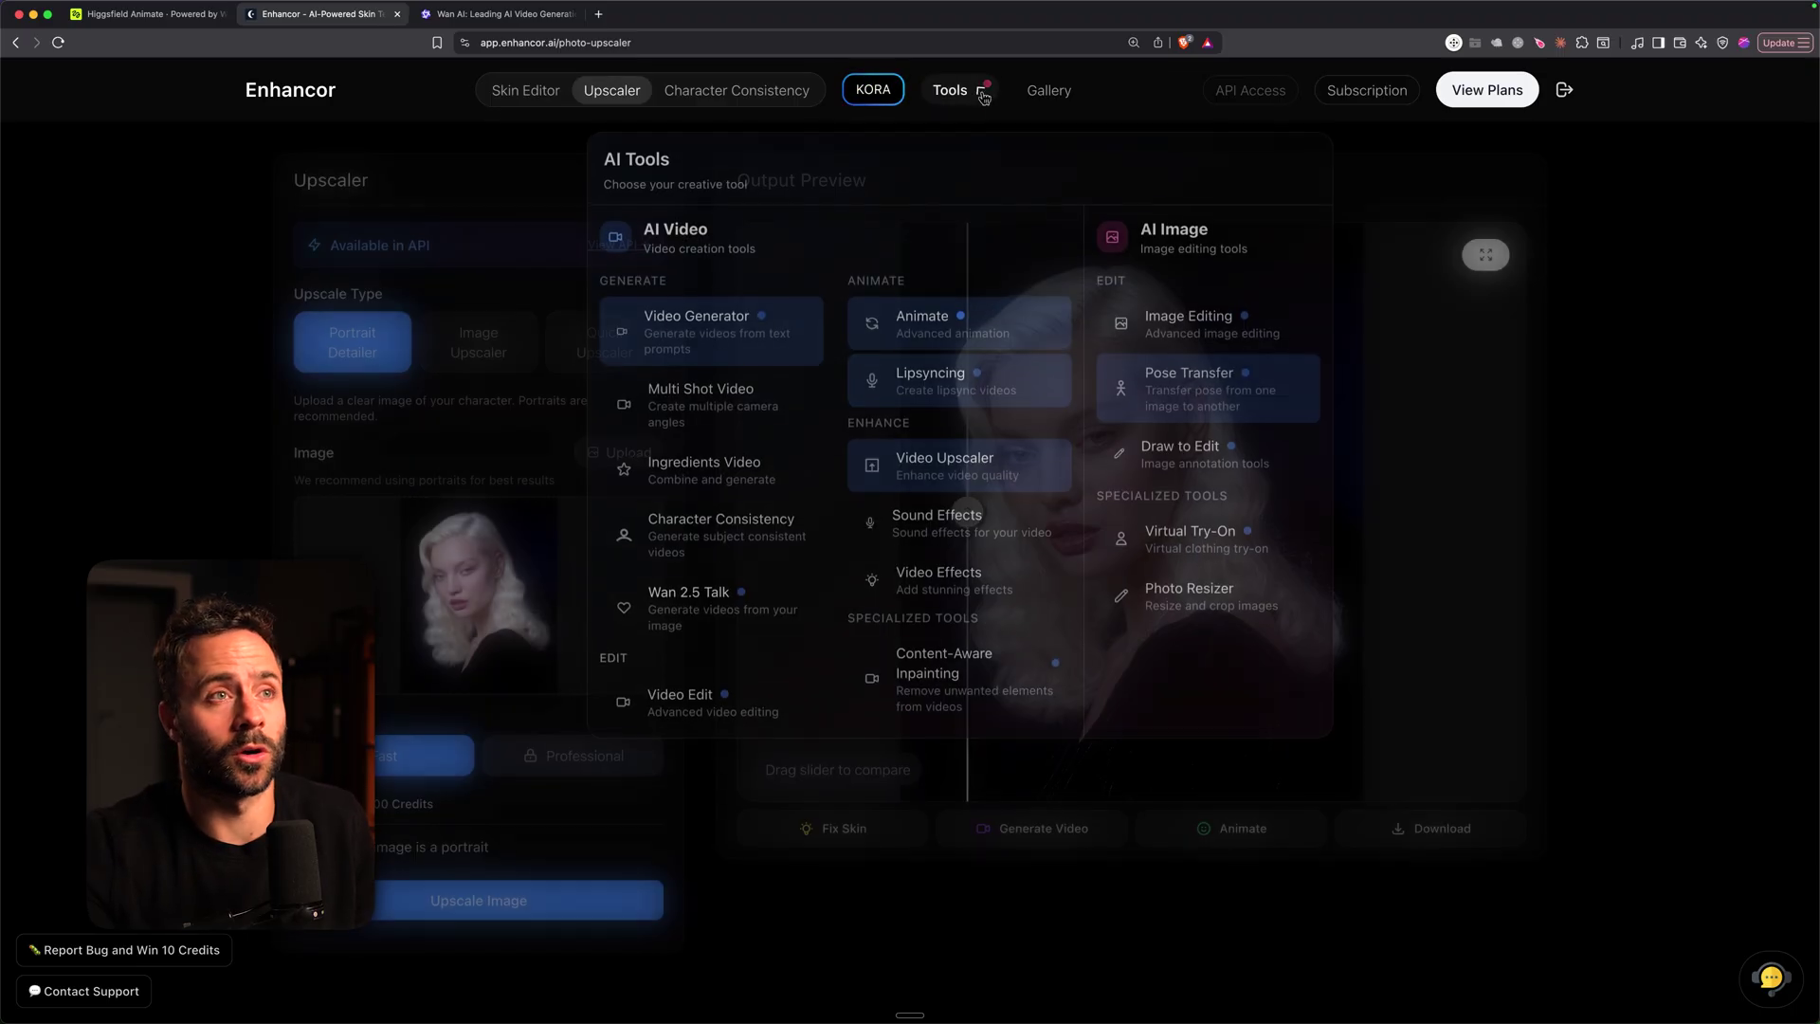
pyautogui.click(935, 334)
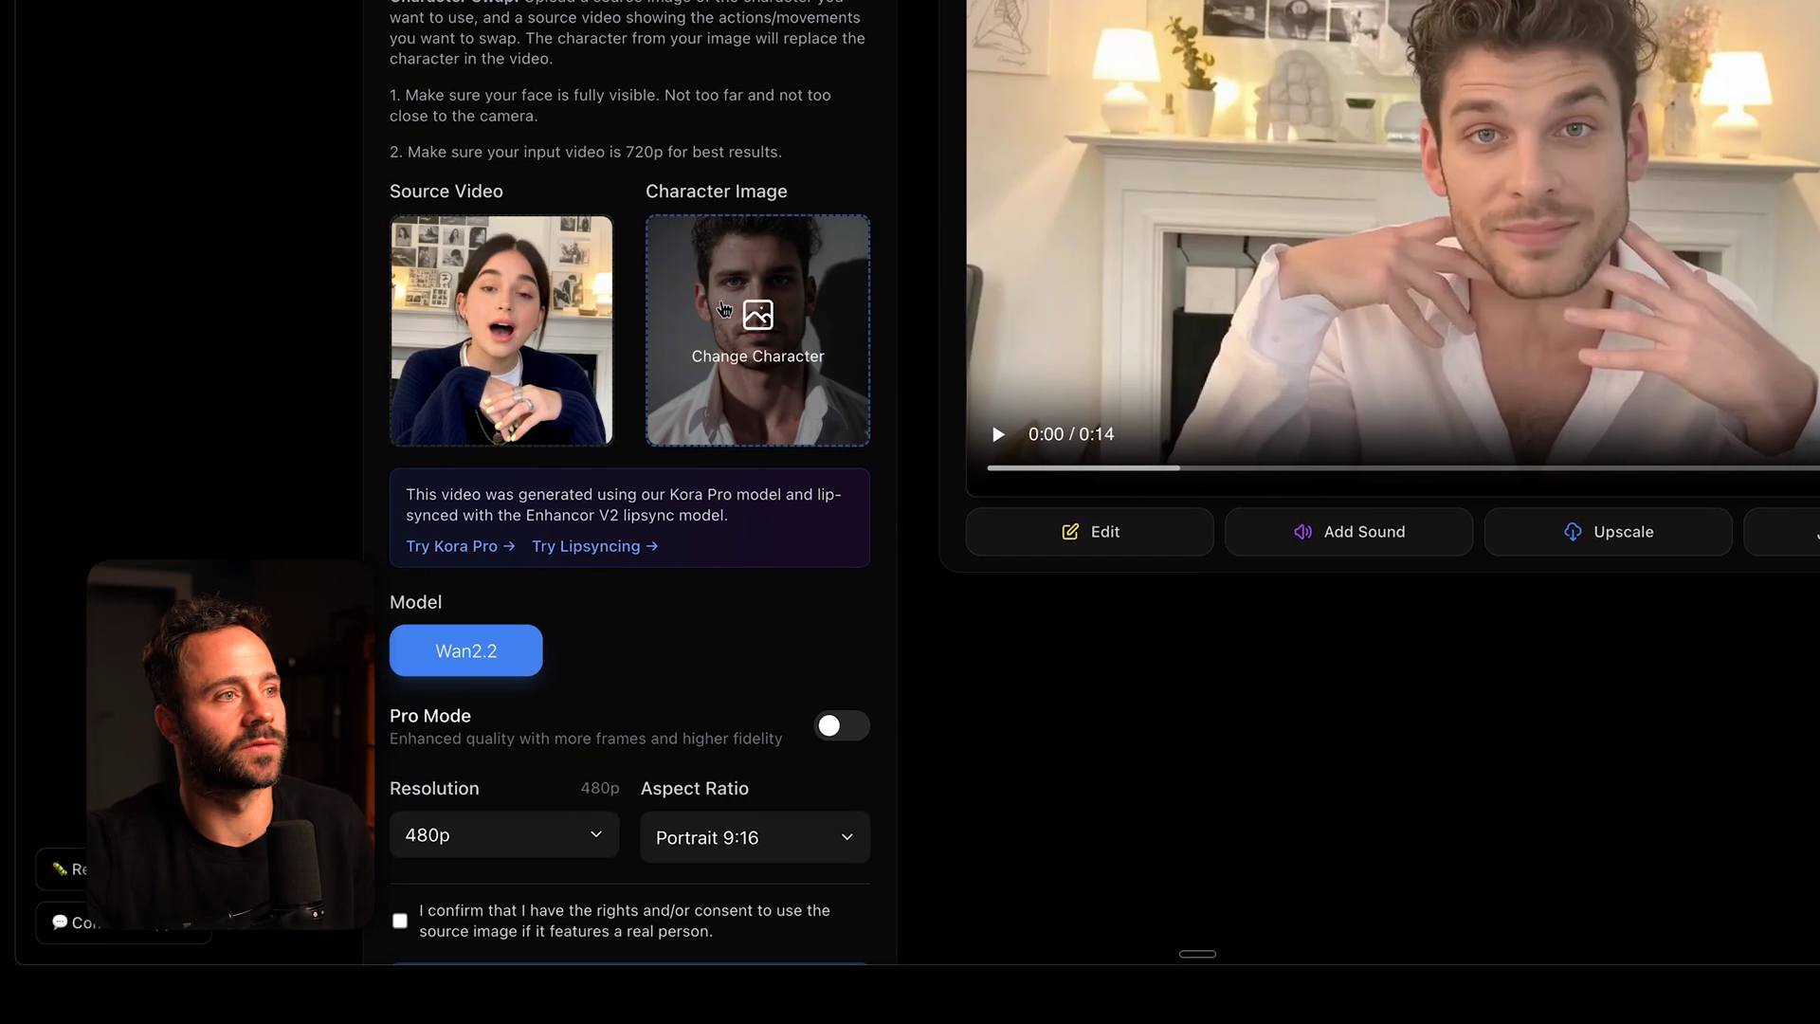
# - Check the resolution and aspect ratio options, leaving 480p and Portrait 9:16 unchanged
pyautogui.scroll(-3, 723, 313)
pyautogui.click(595, 711)
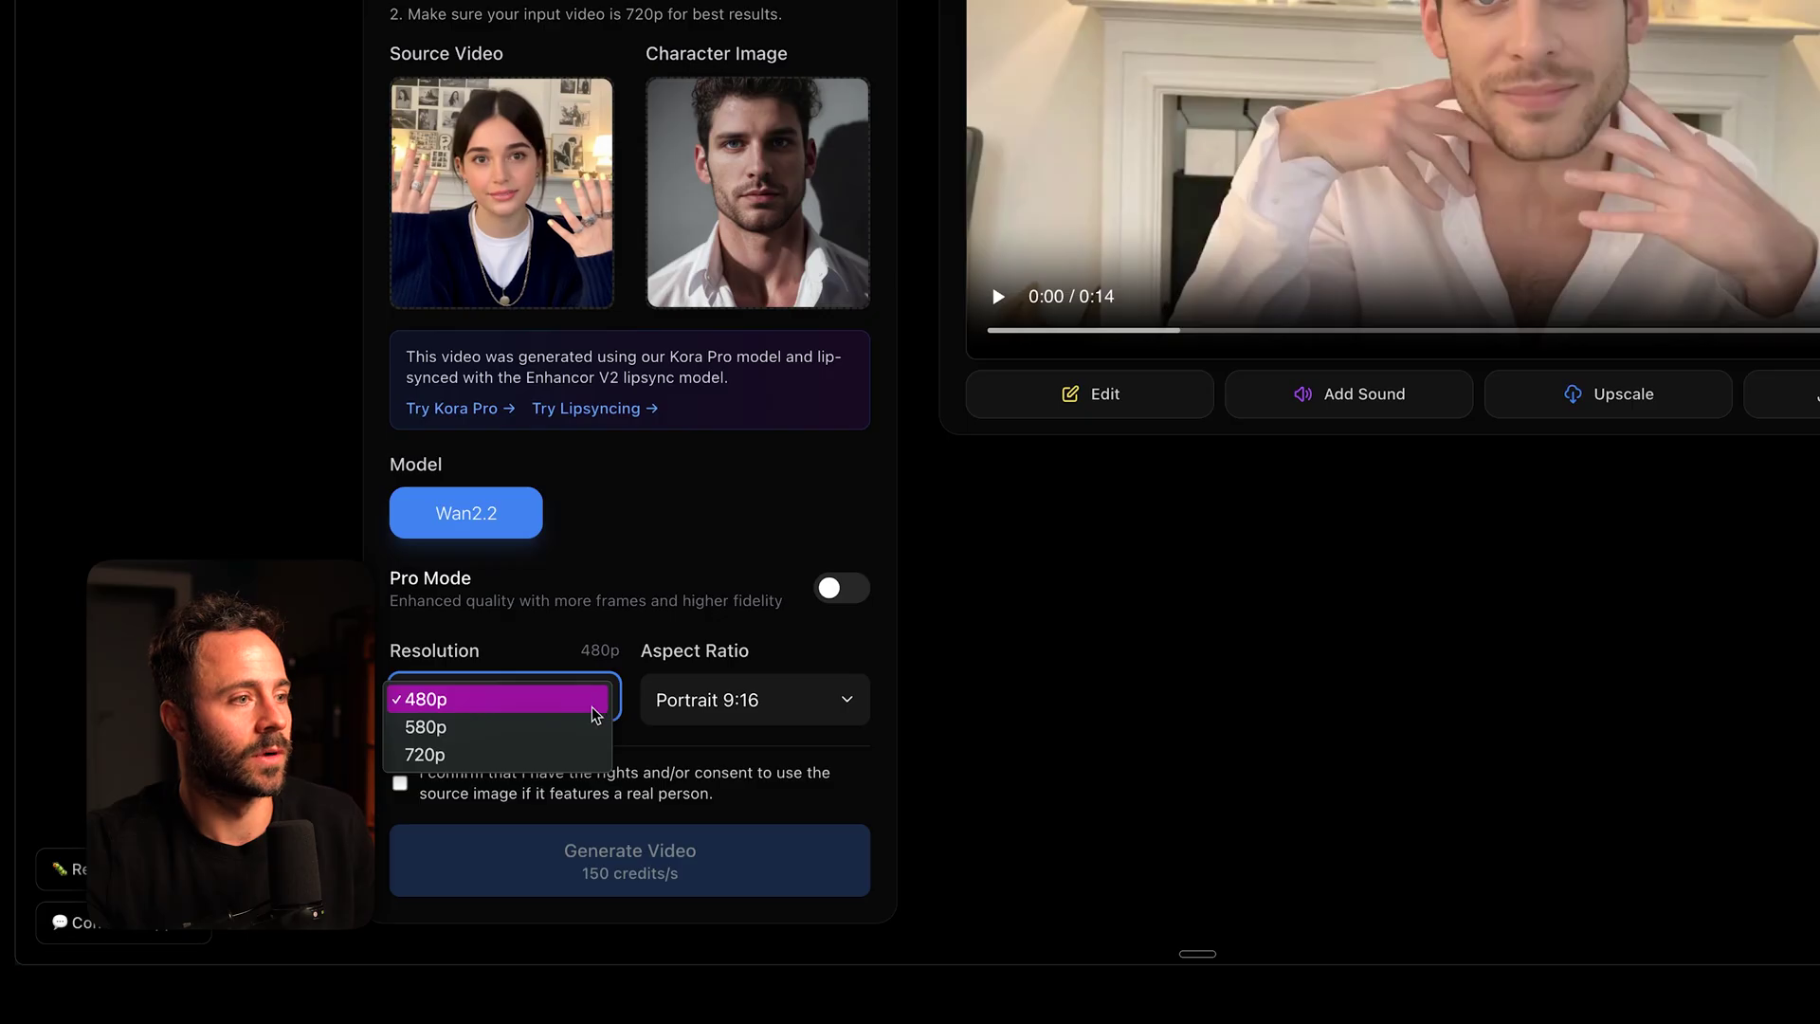
pyautogui.click(825, 699)
pyautogui.click(824, 699)
pyautogui.click(837, 692)
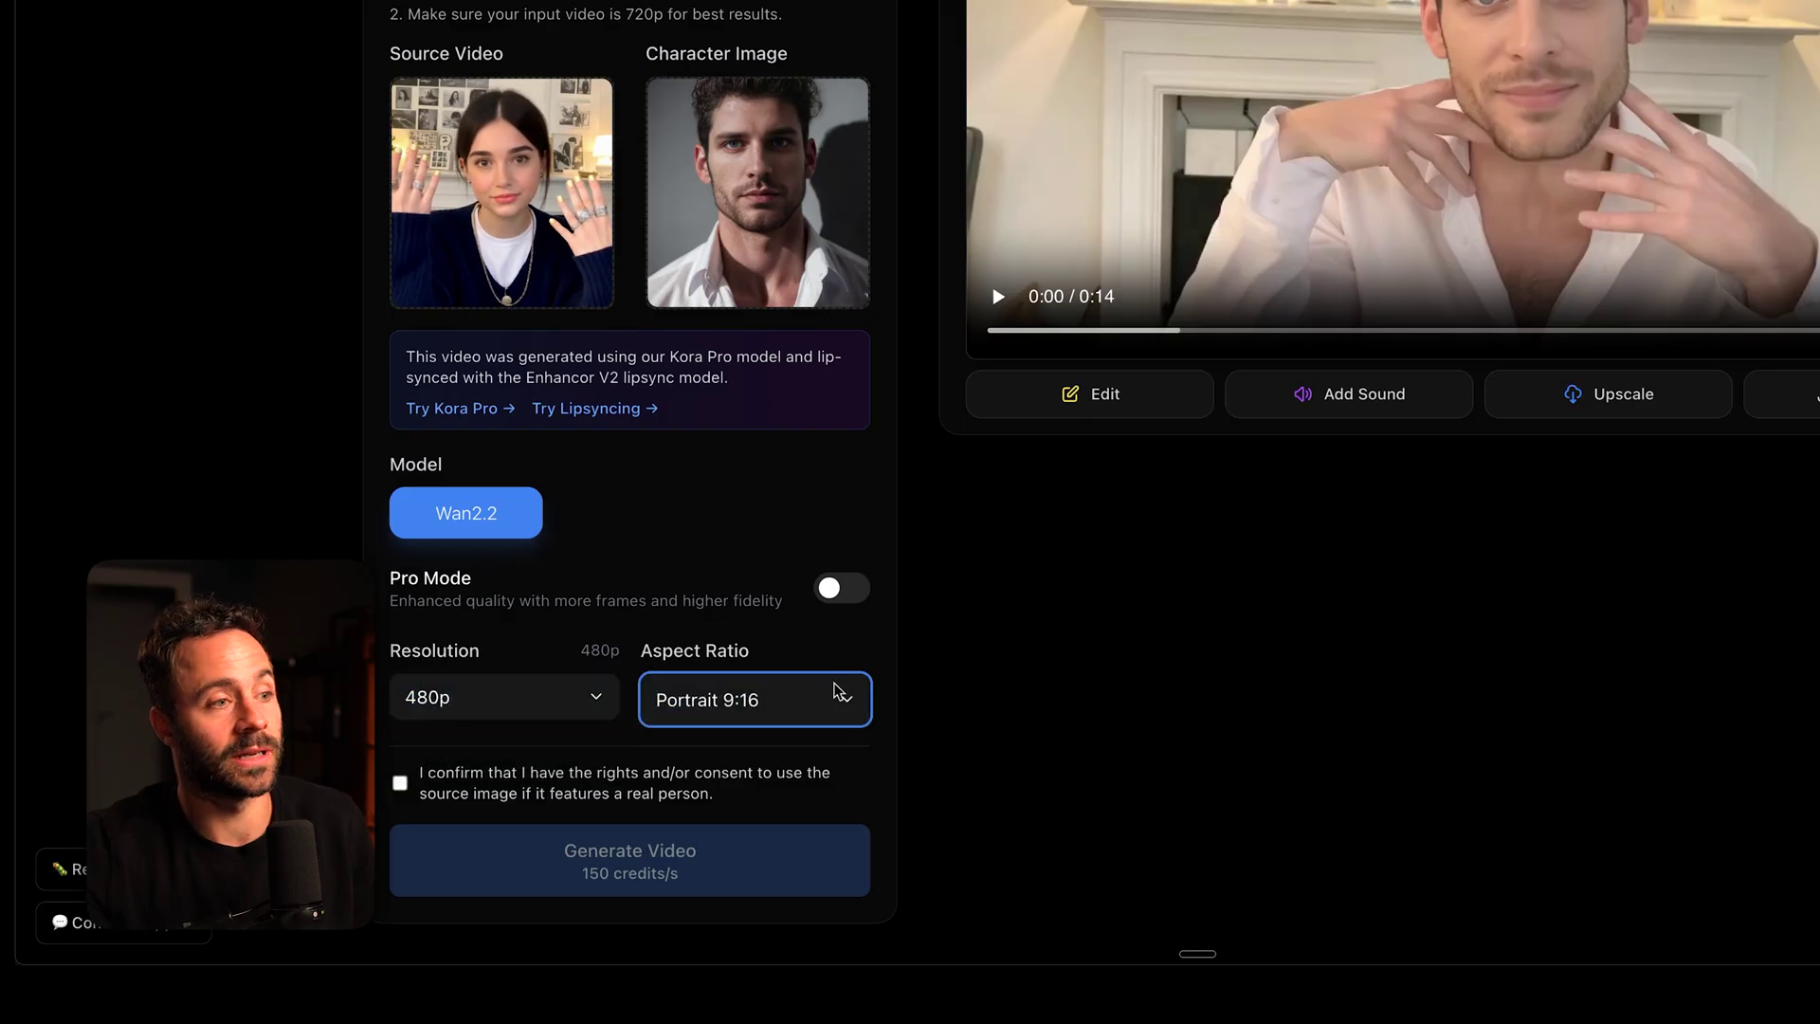
pyautogui.click(837, 692)
pyautogui.click(810, 663)
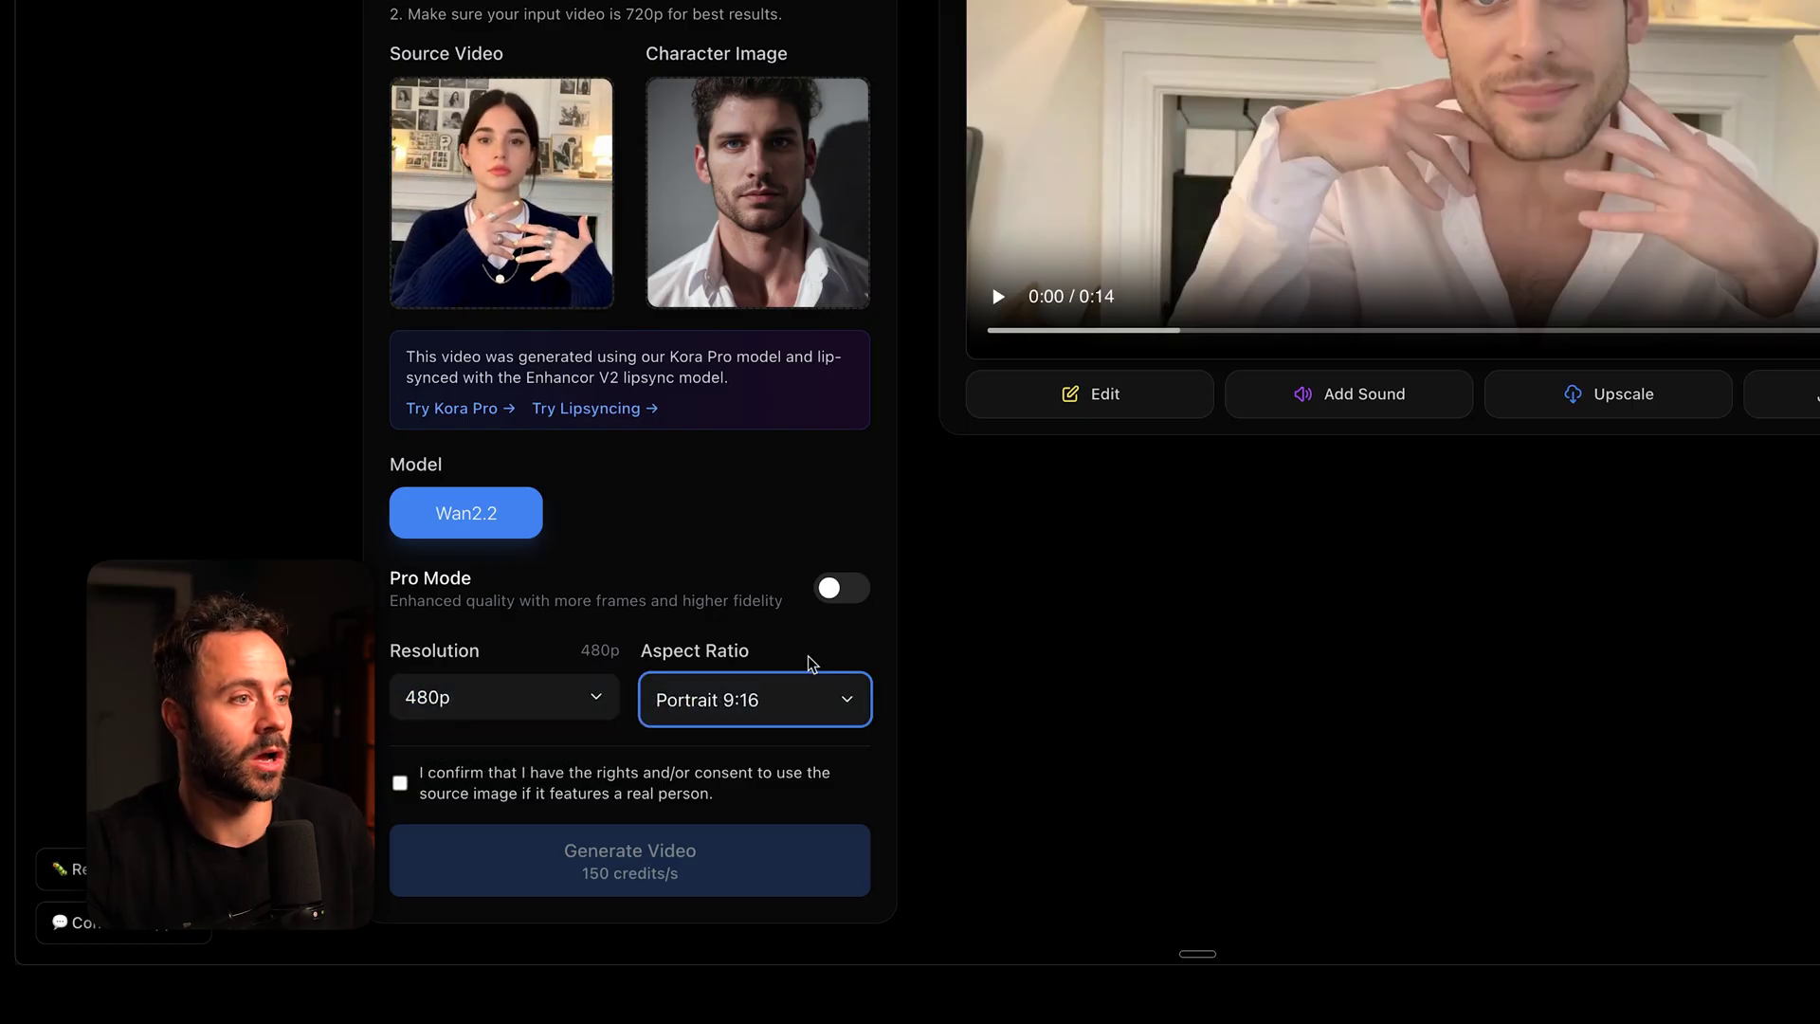
pyautogui.click(802, 694)
pyautogui.click(797, 685)
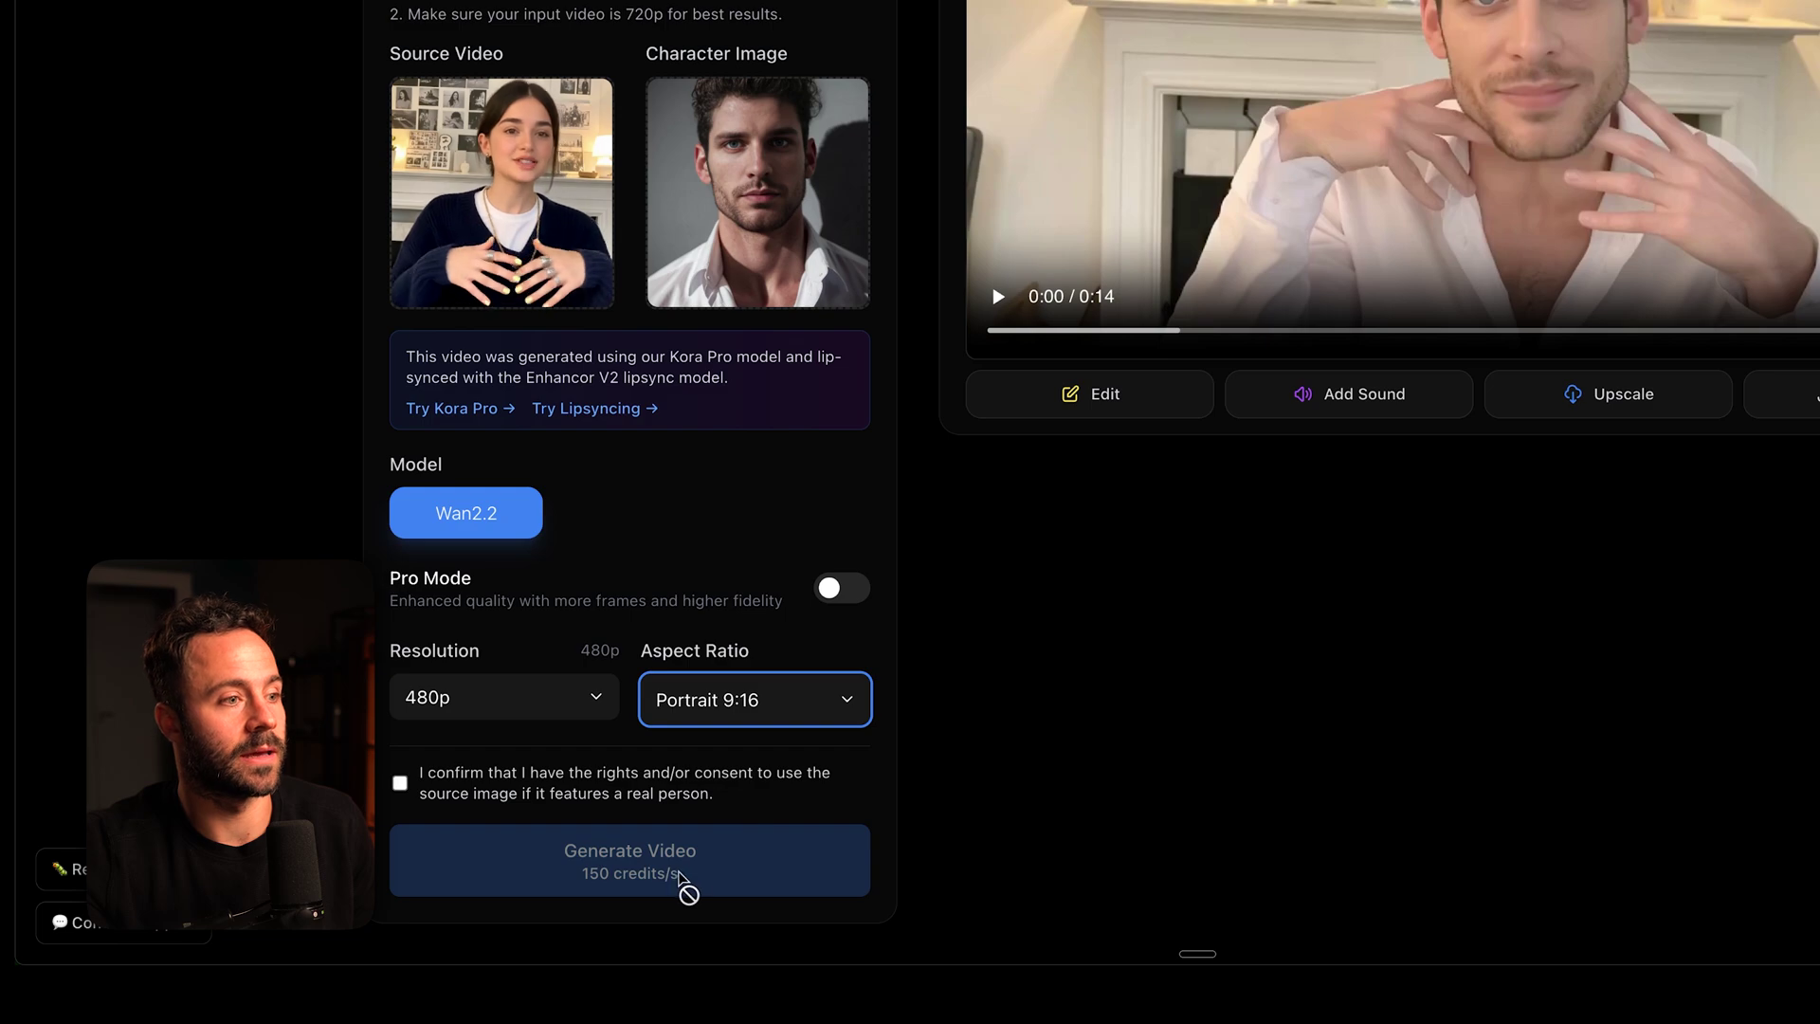
# - Play the character swap result preview, skipping ahead, then switch to Photo Animate mode
pyautogui.scroll(2, 995, 502)
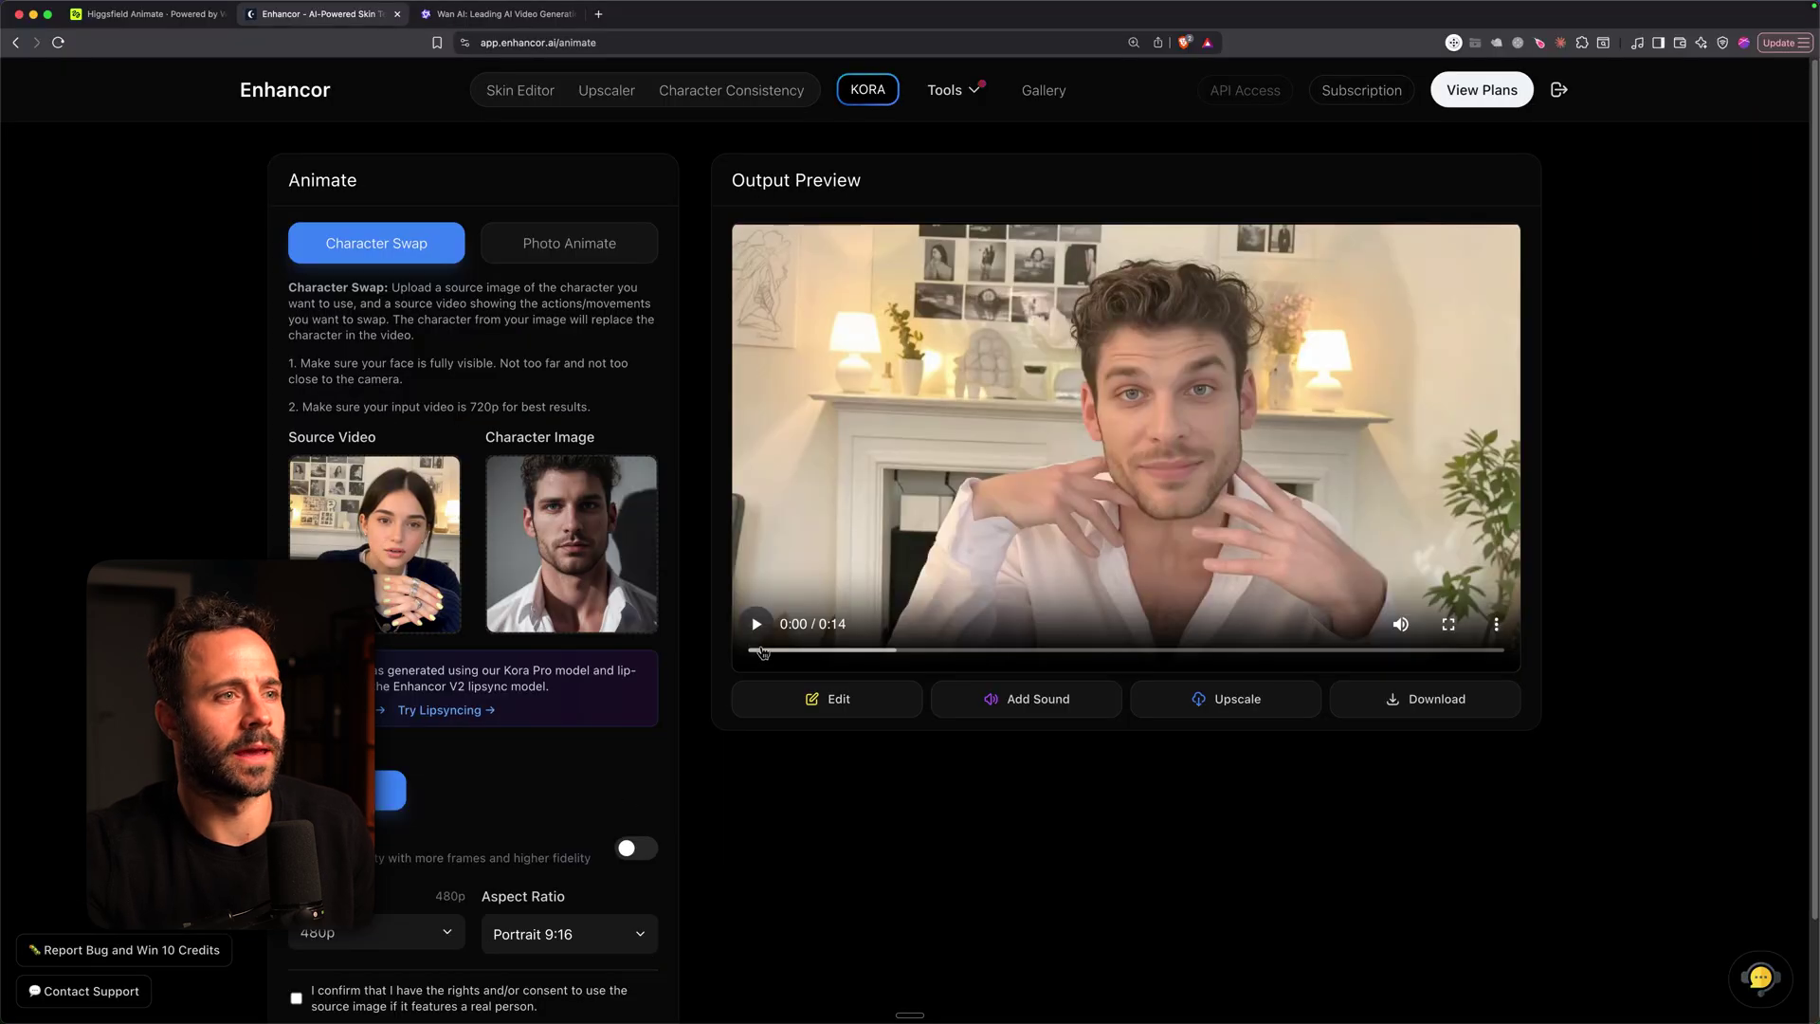
pyautogui.click(758, 626)
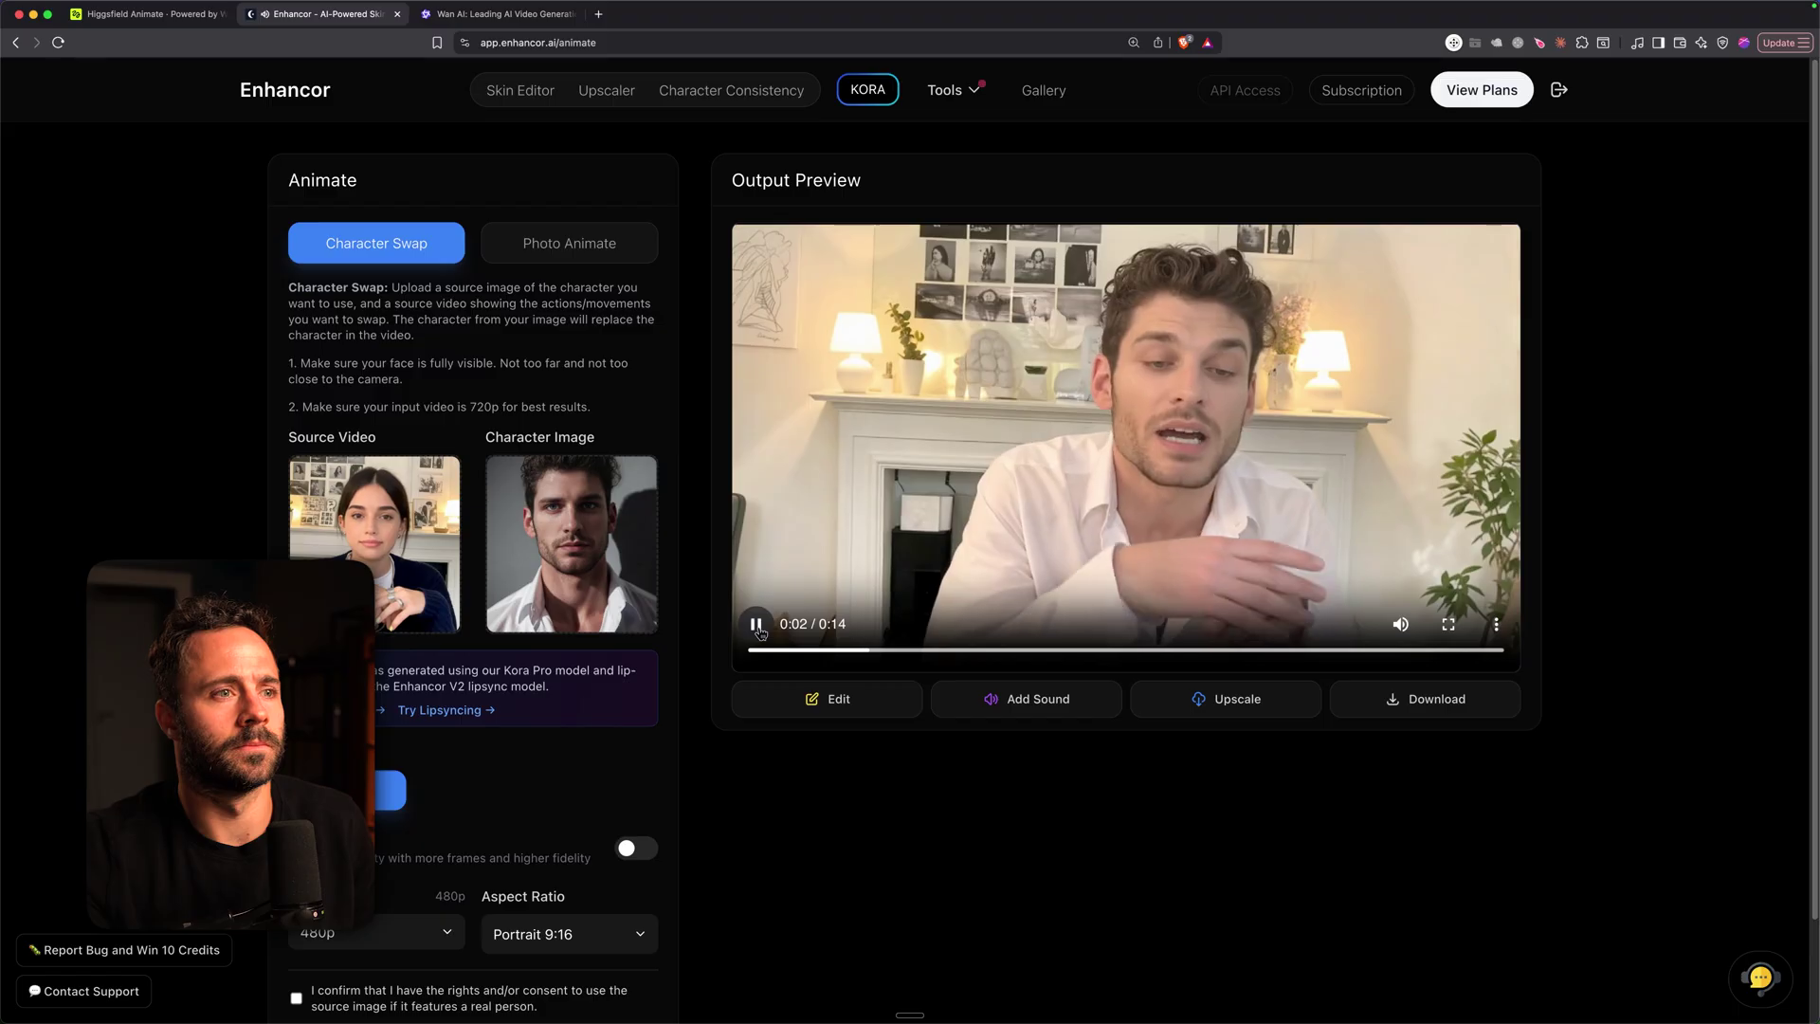
pyautogui.click(1143, 491)
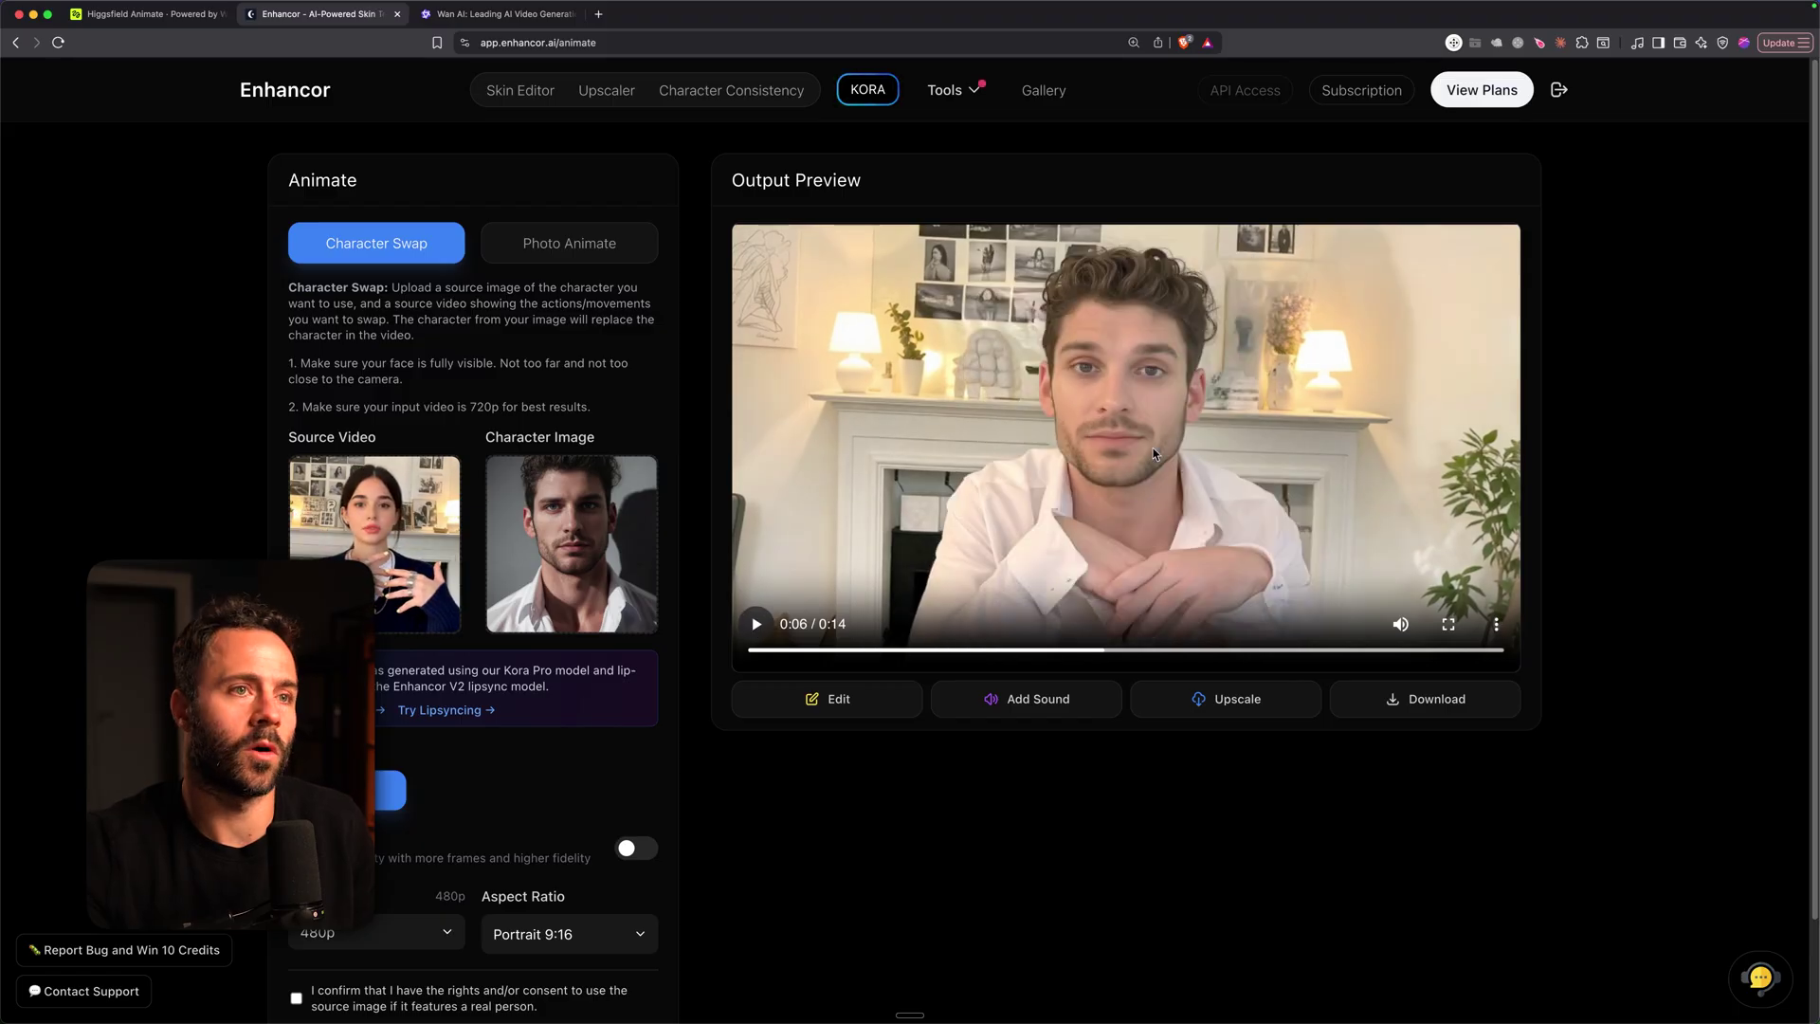
pyautogui.click(649, 258)
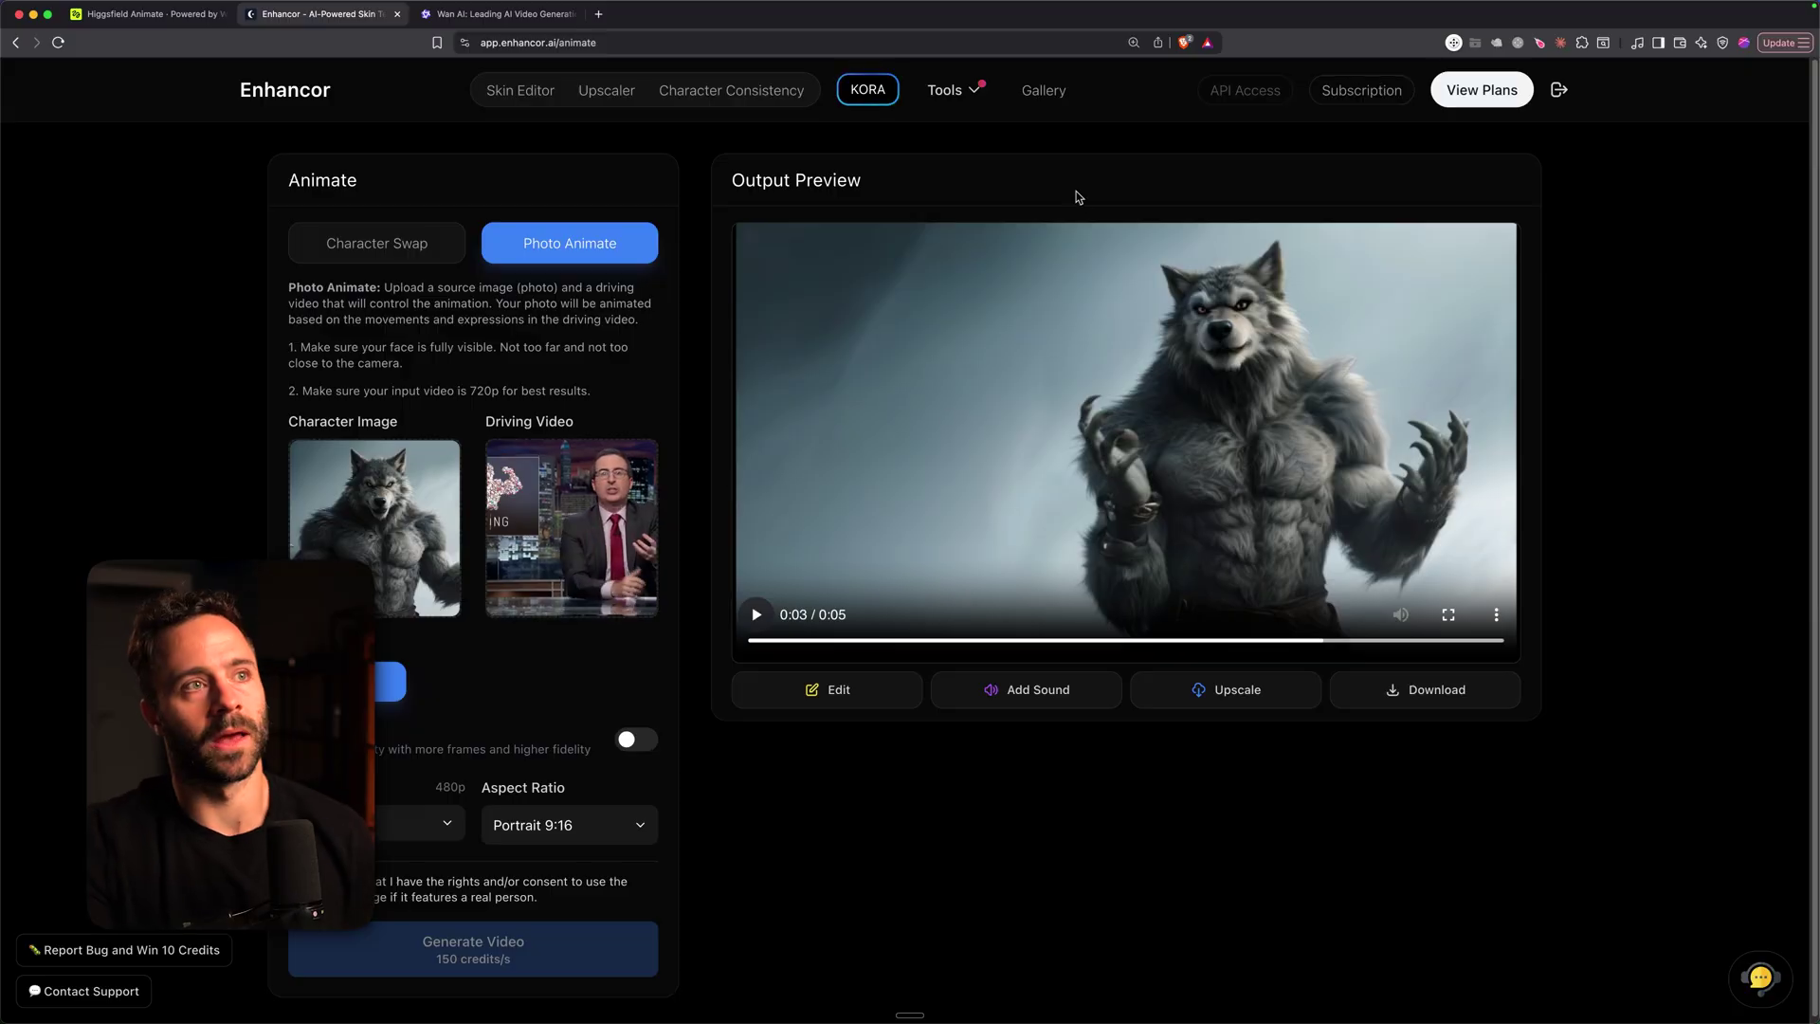
# - Scroll through Enhancor's Basic, Creator, Professional and Enterprise plans, then go to the Wan site
pyautogui.click(1454, 104)
pyautogui.scroll(-1, 1043, 351)
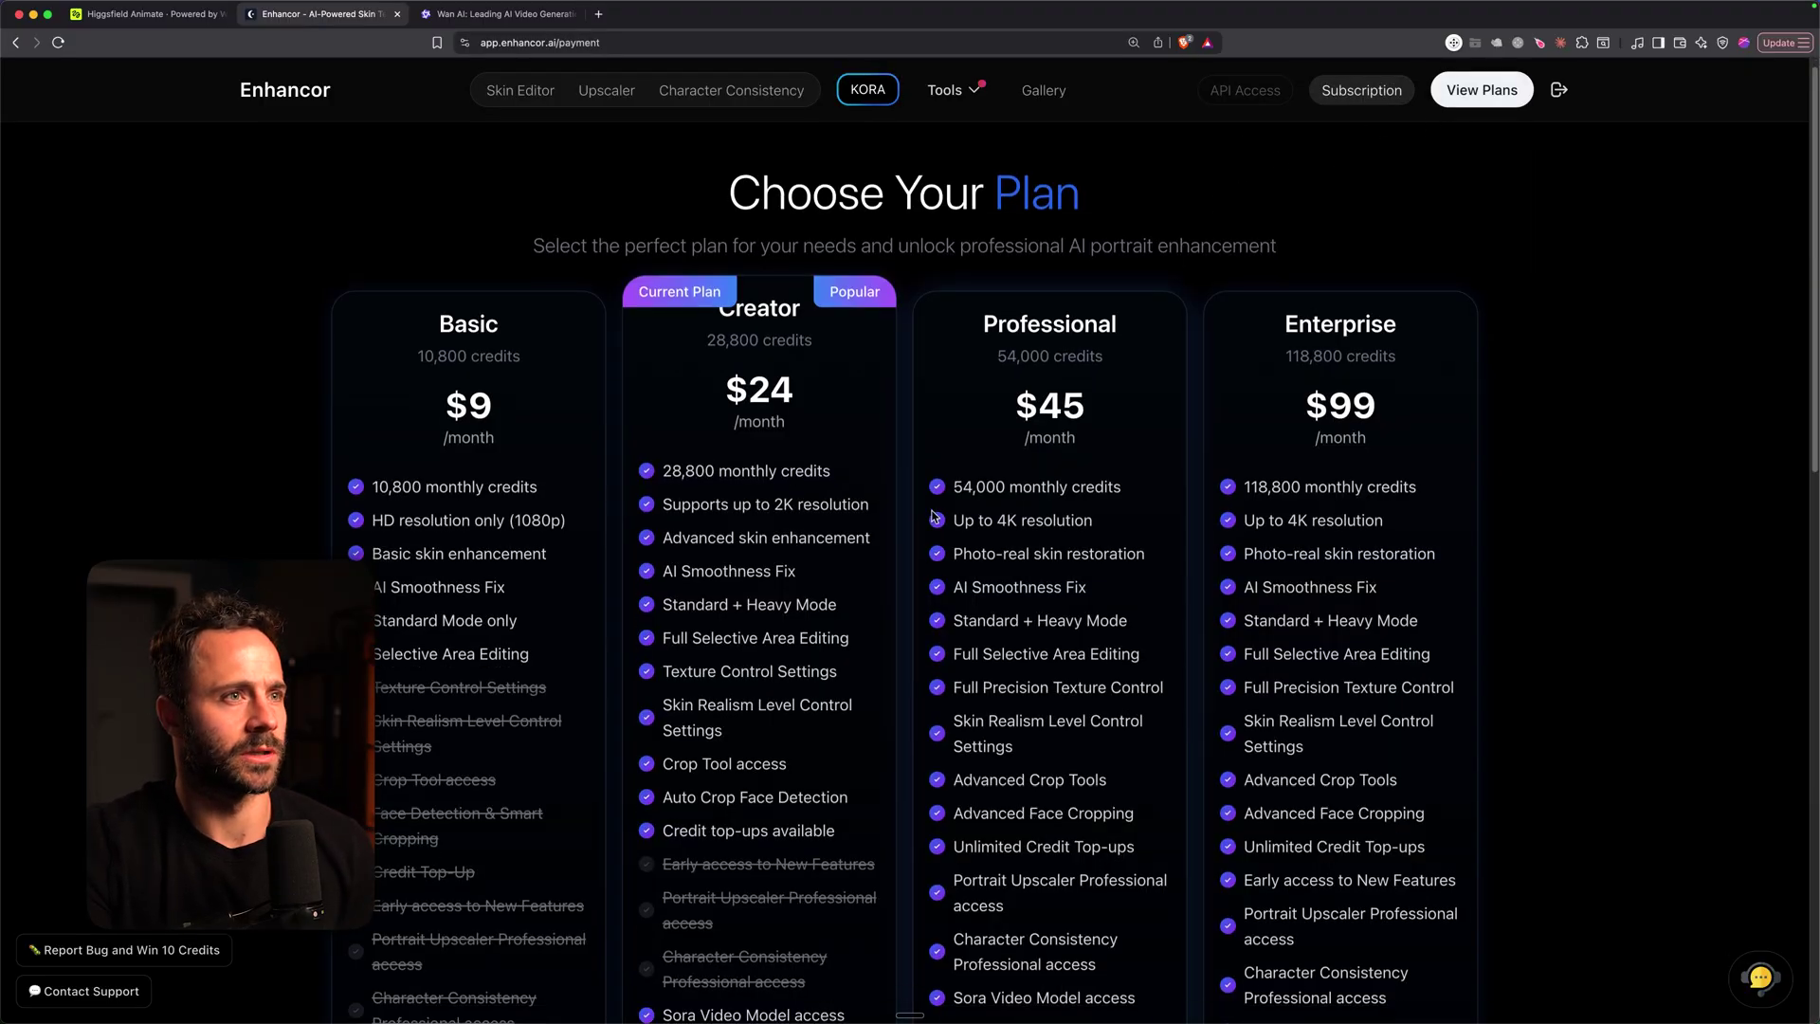
pyautogui.scroll(-10, 791, 331)
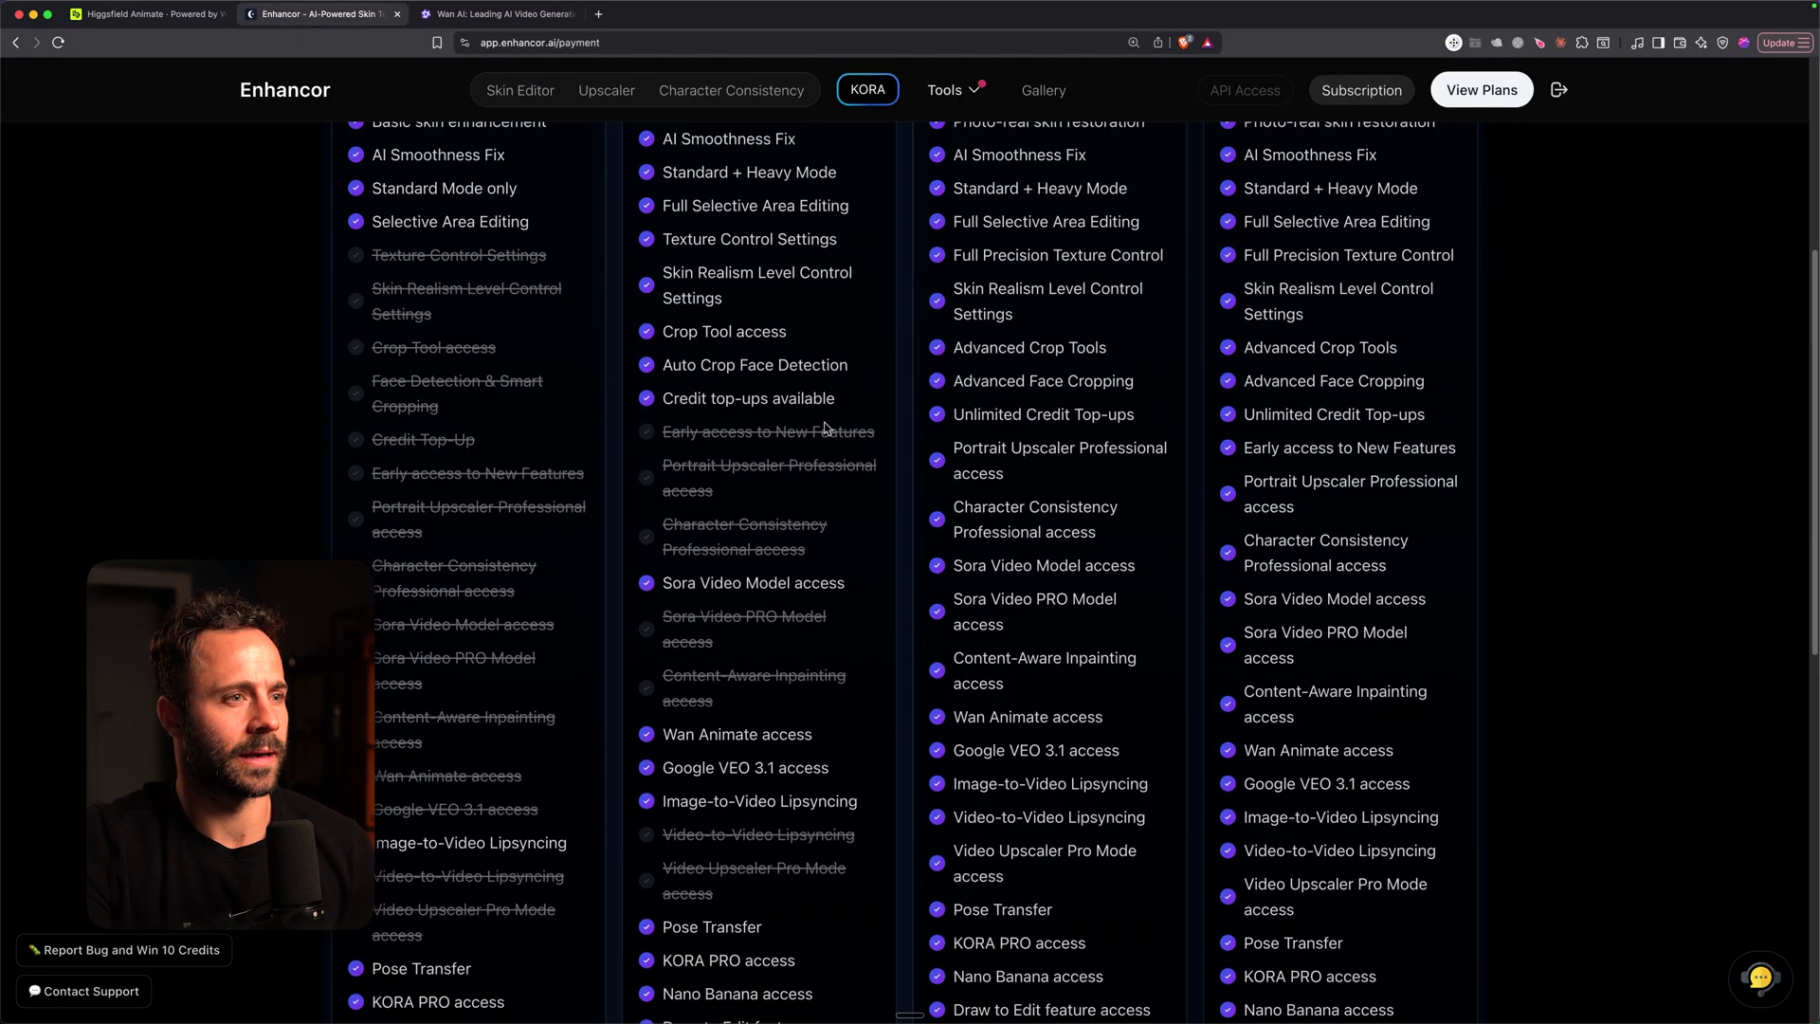
pyautogui.scroll(10, 838, 522)
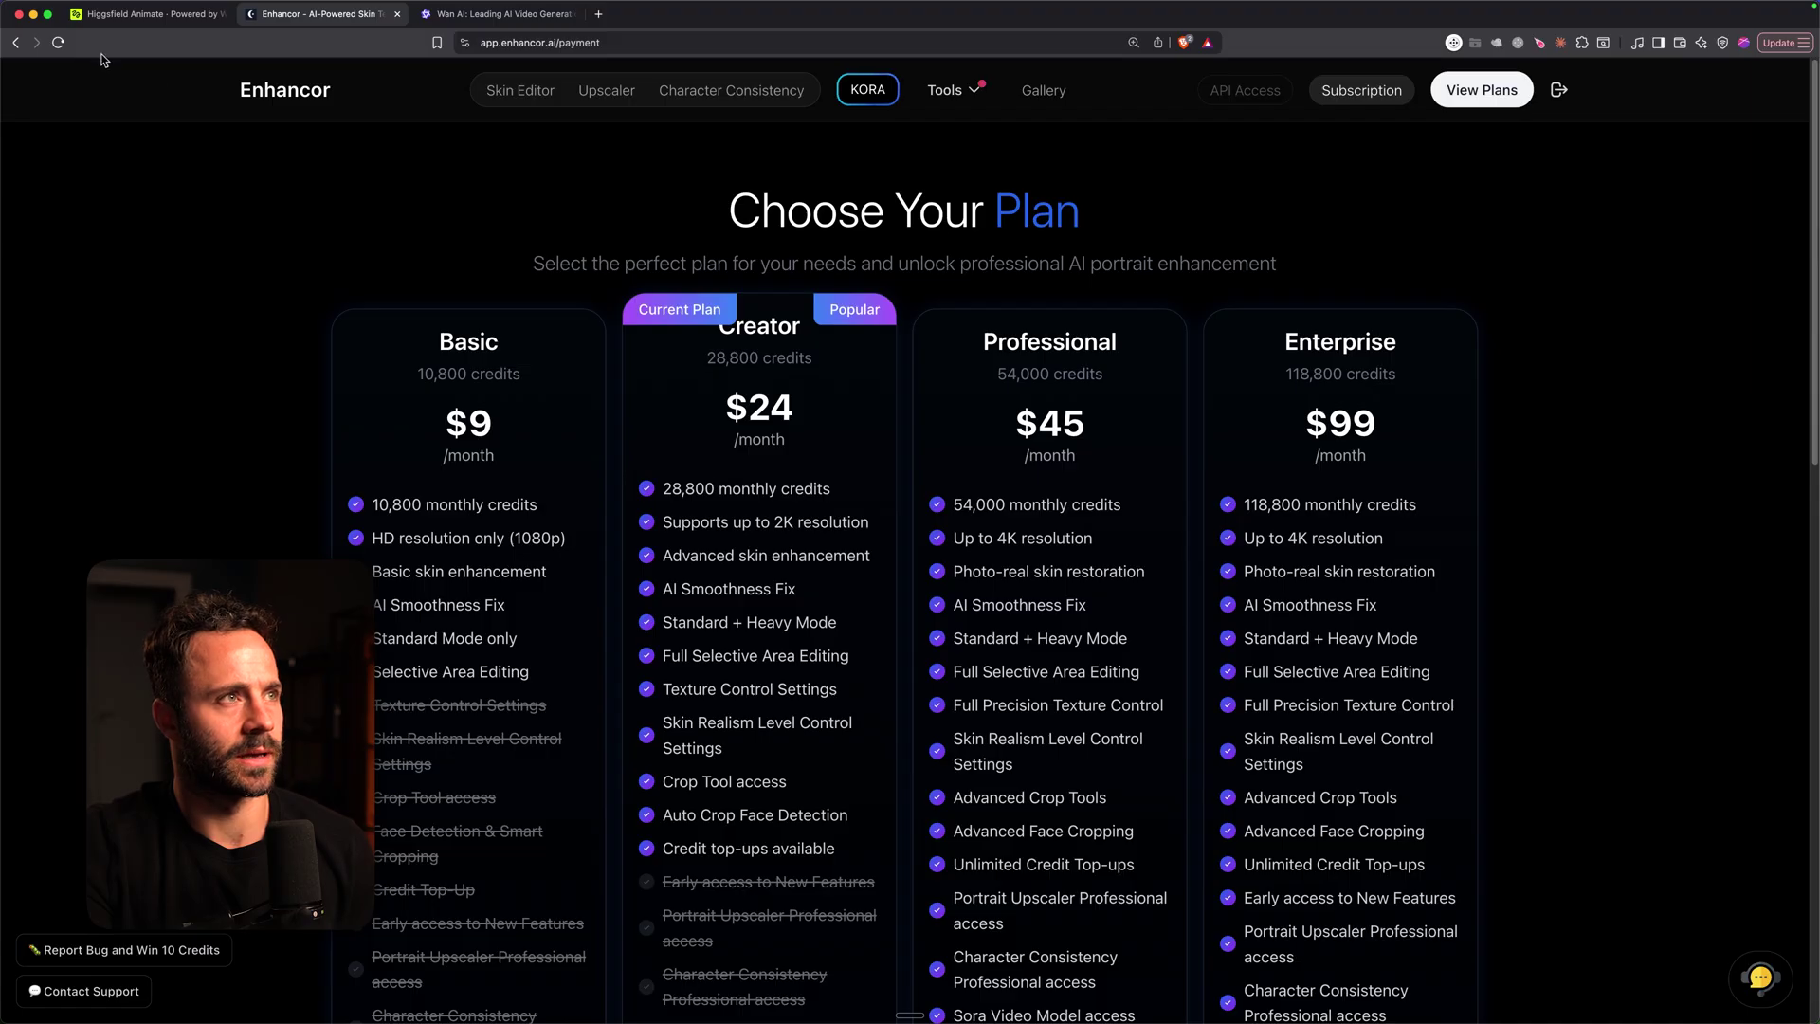
pyautogui.click(451, 19)
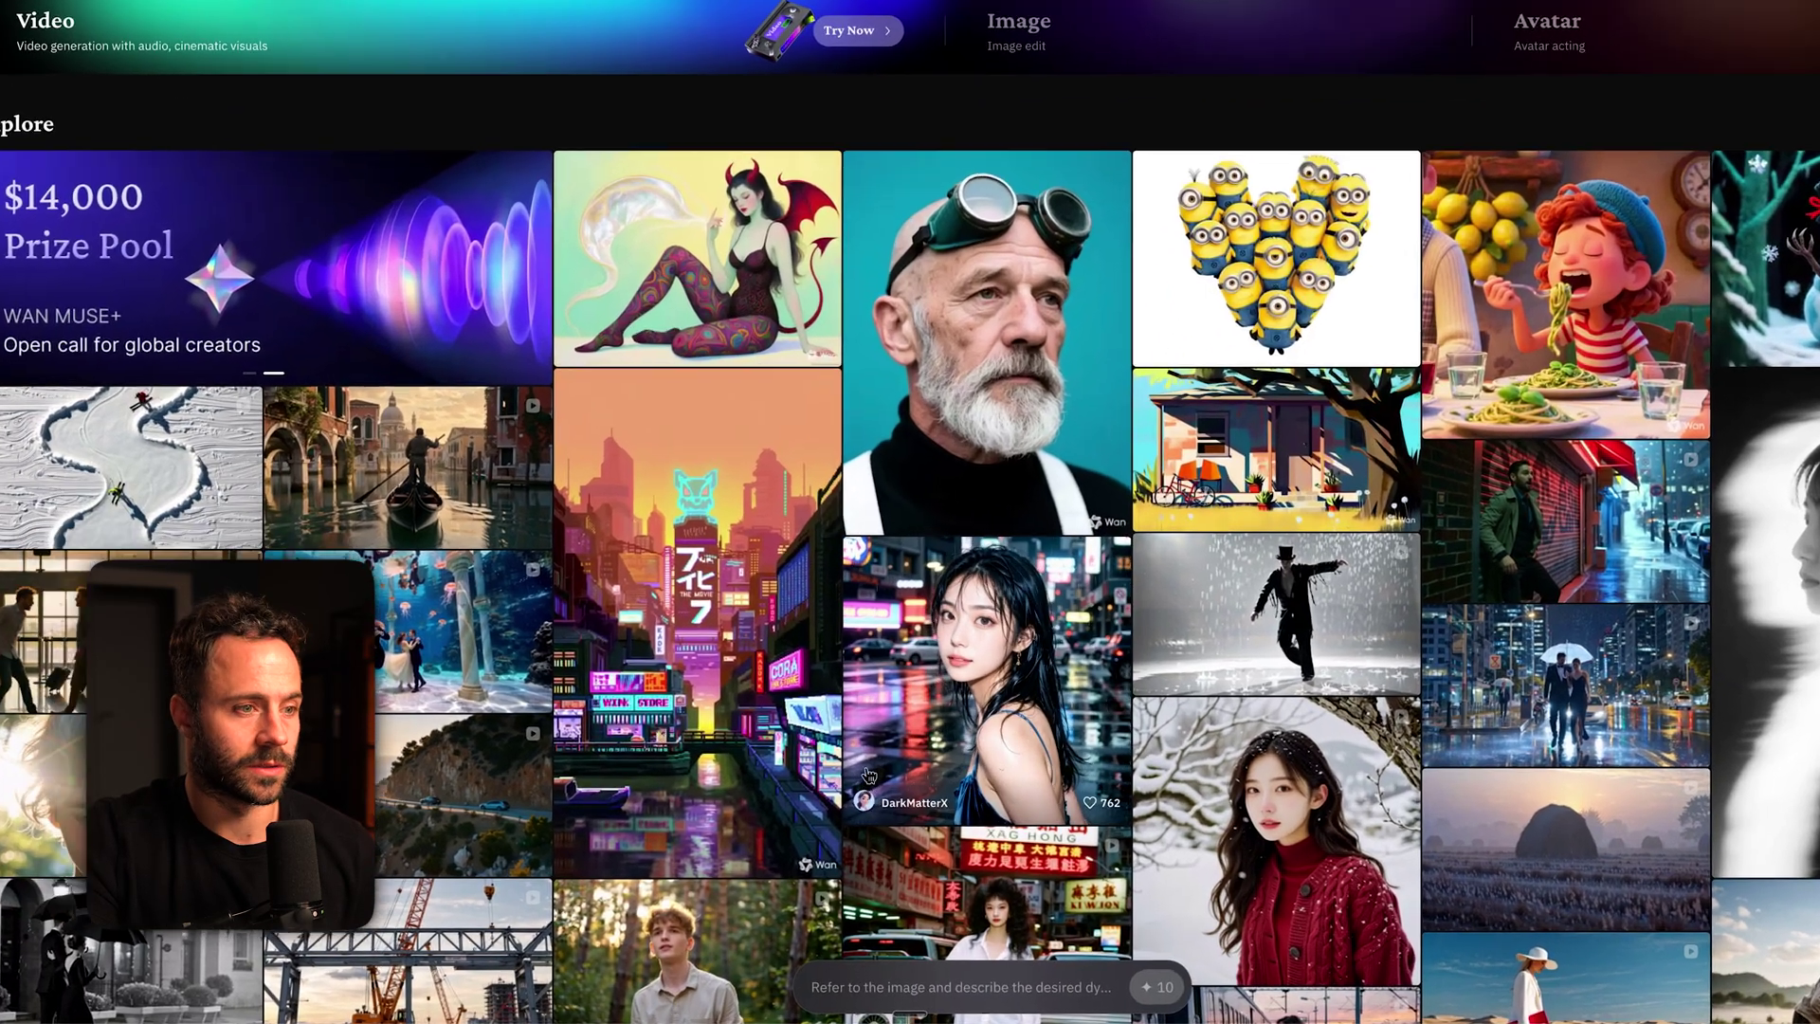
# - Switch Wan's generator to Avatar mode using the Character Swap function for 20 credits
pyautogui.click(866, 987)
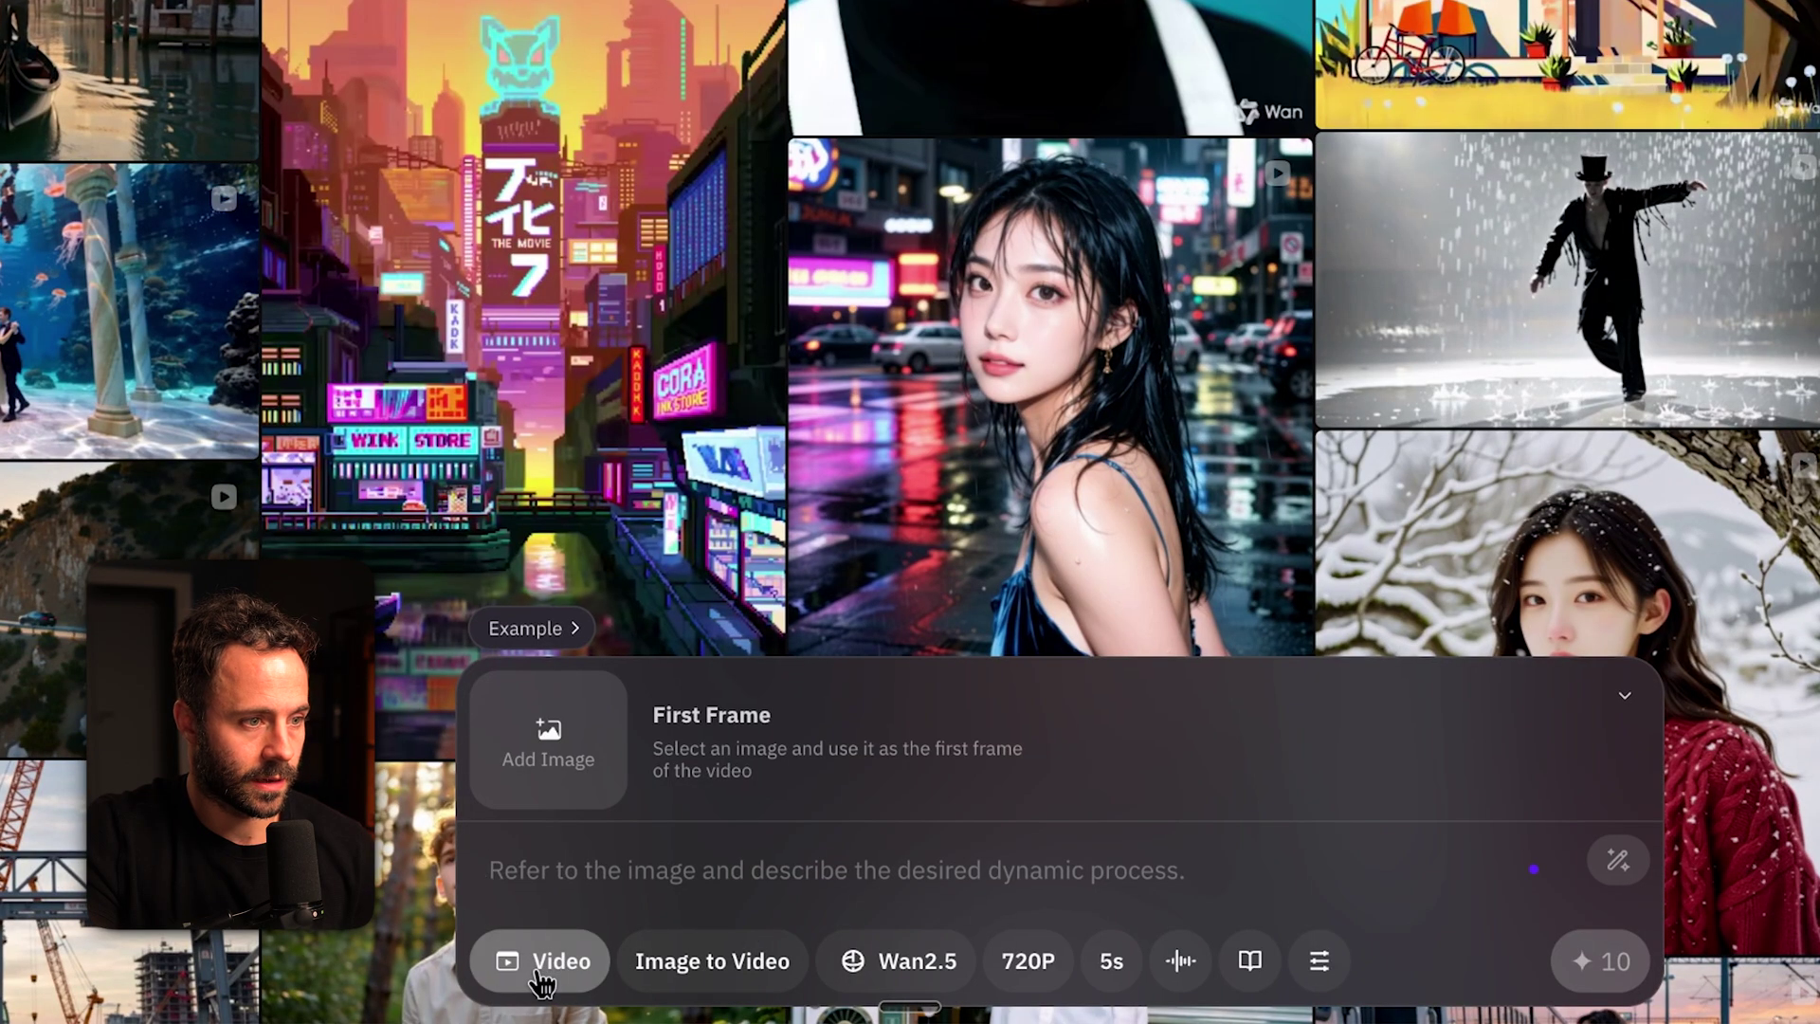
pyautogui.click(542, 983)
pyautogui.click(597, 908)
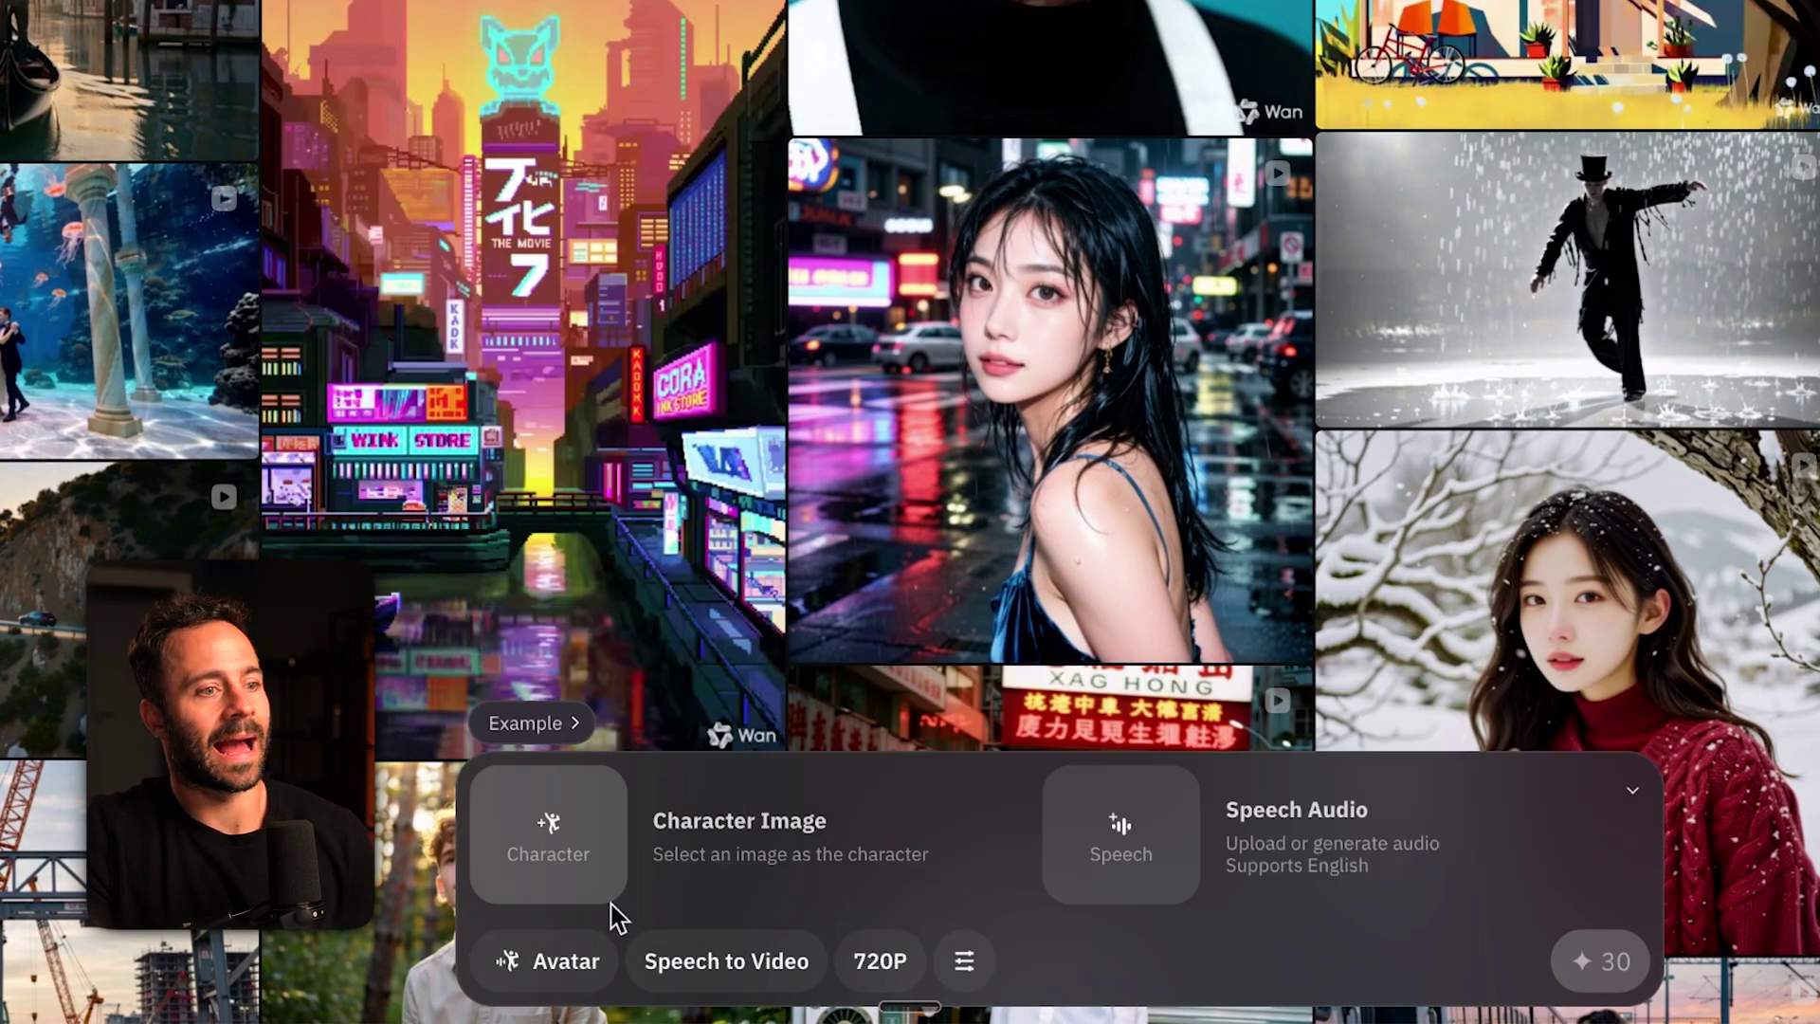
pyautogui.click(690, 963)
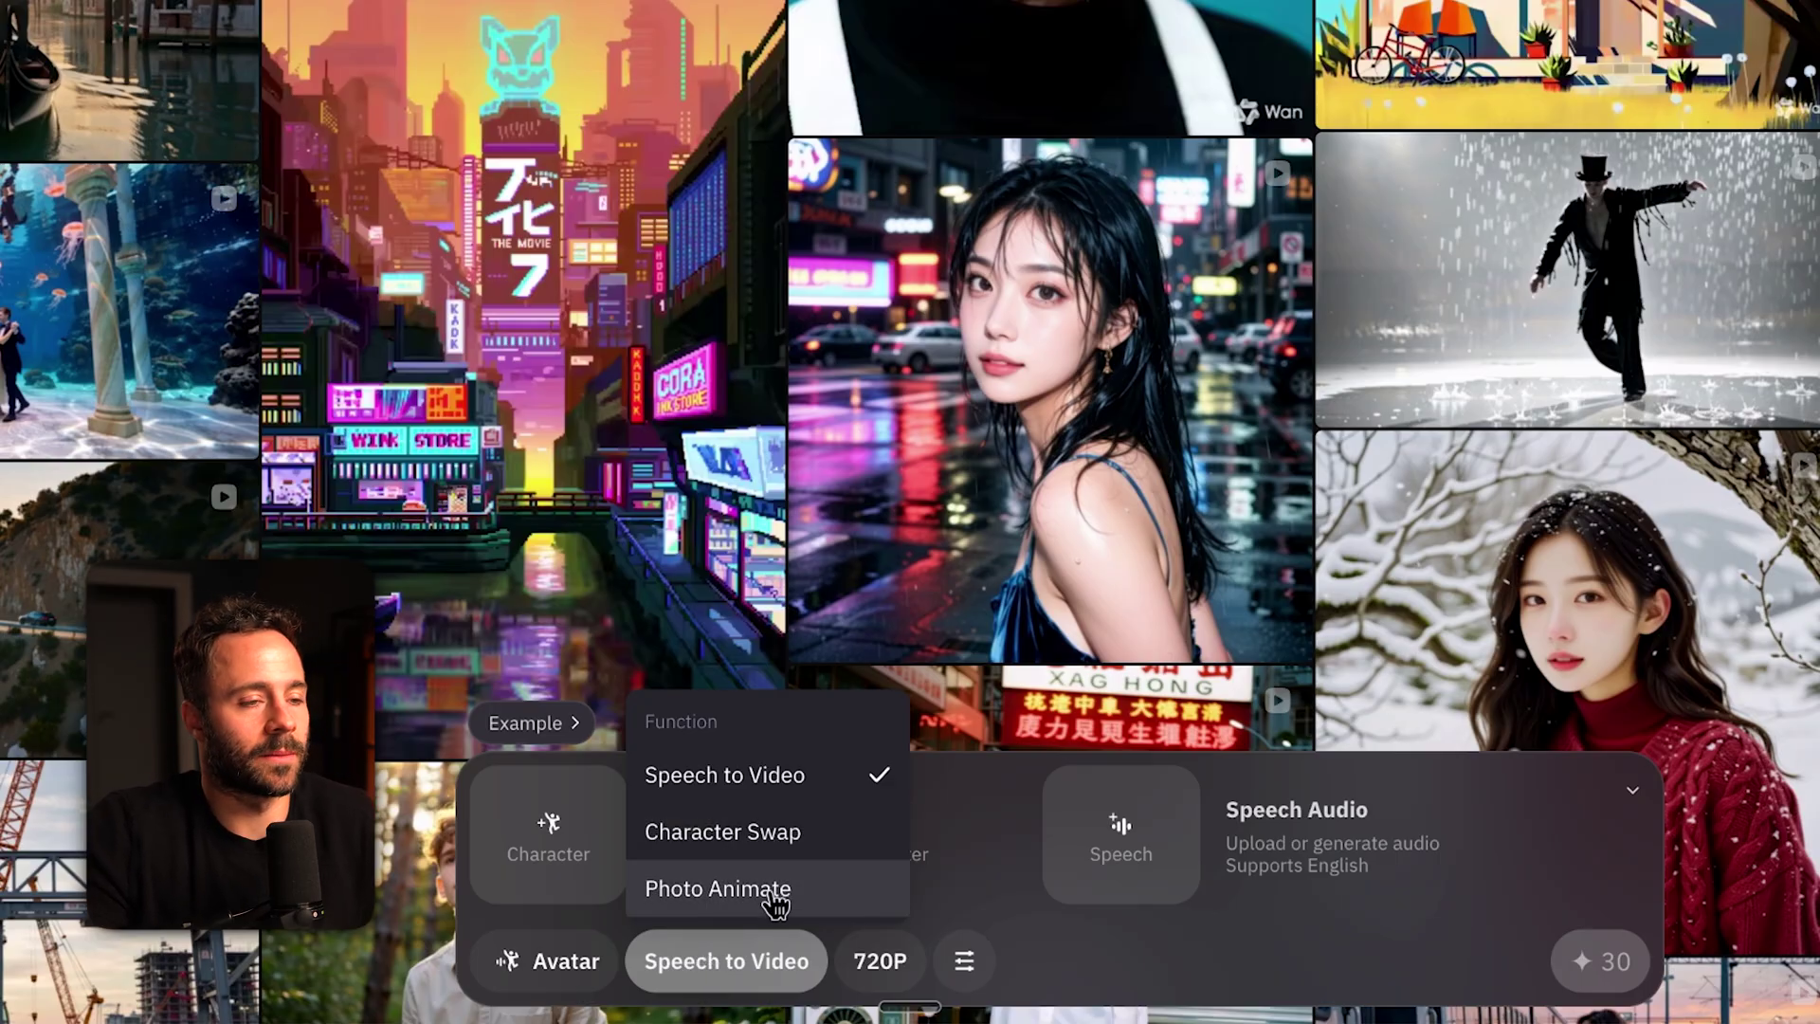
pyautogui.click(759, 831)
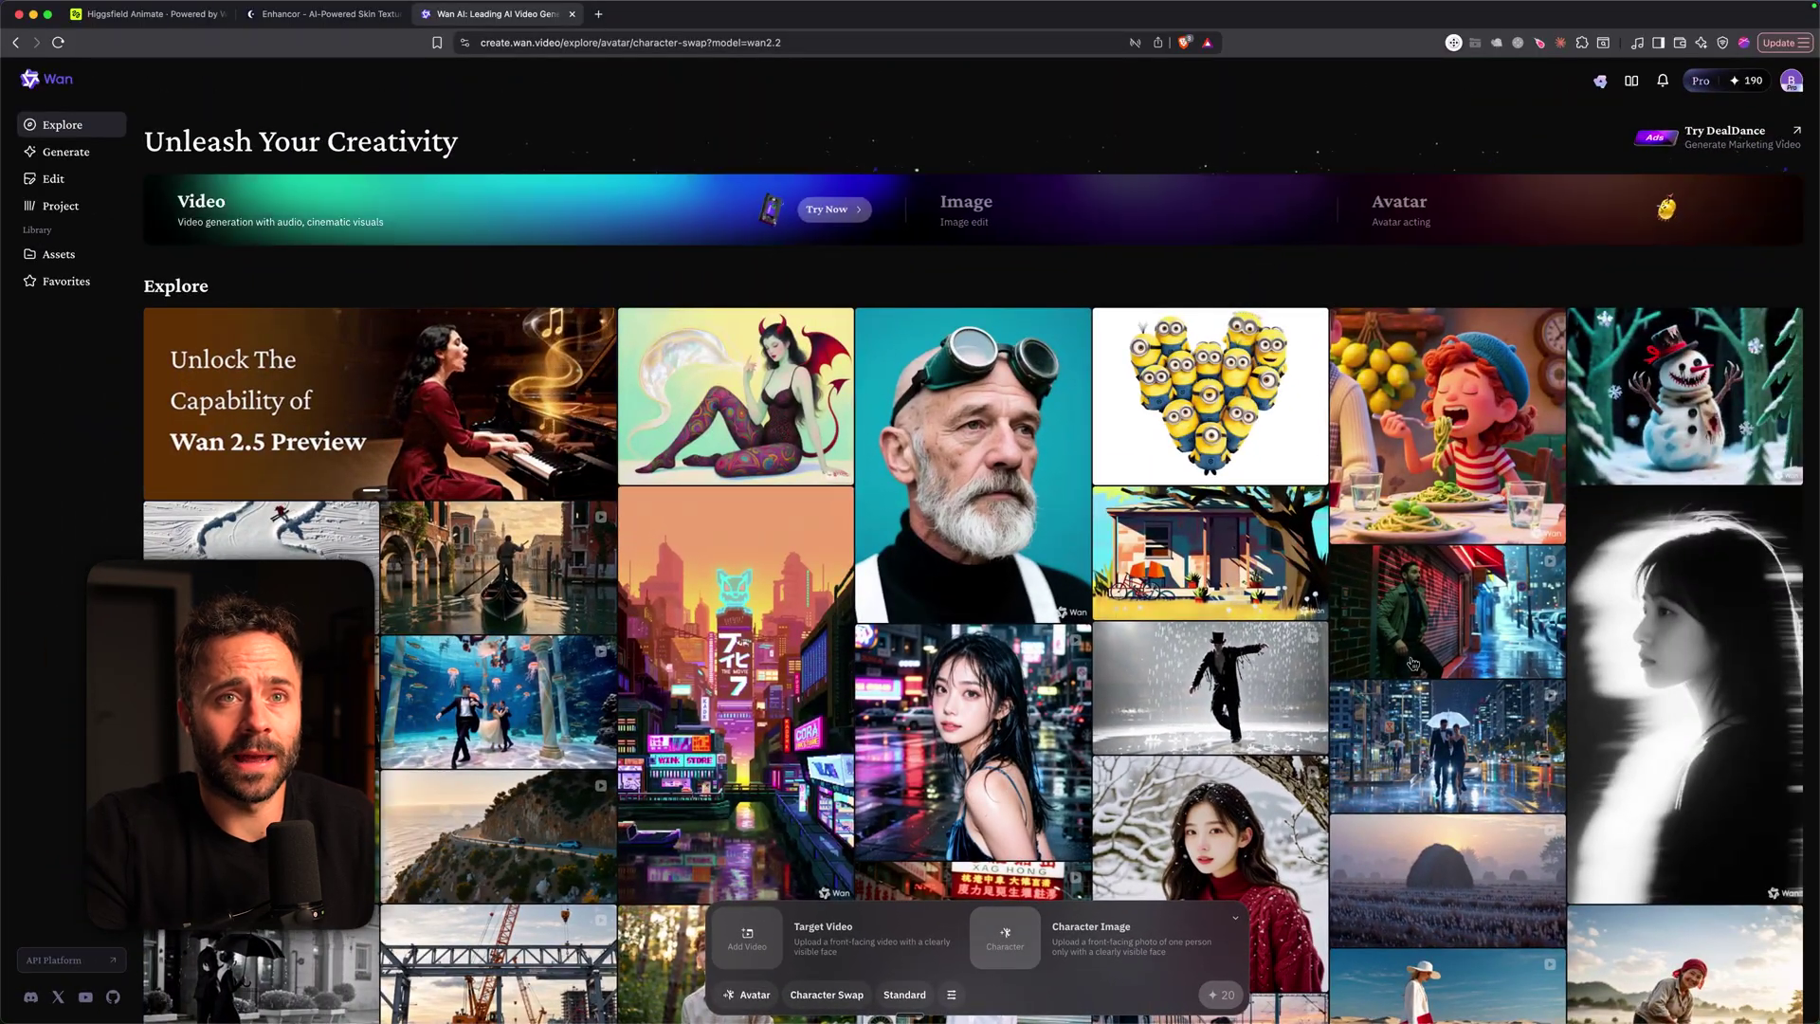
pyautogui.click(1747, 80)
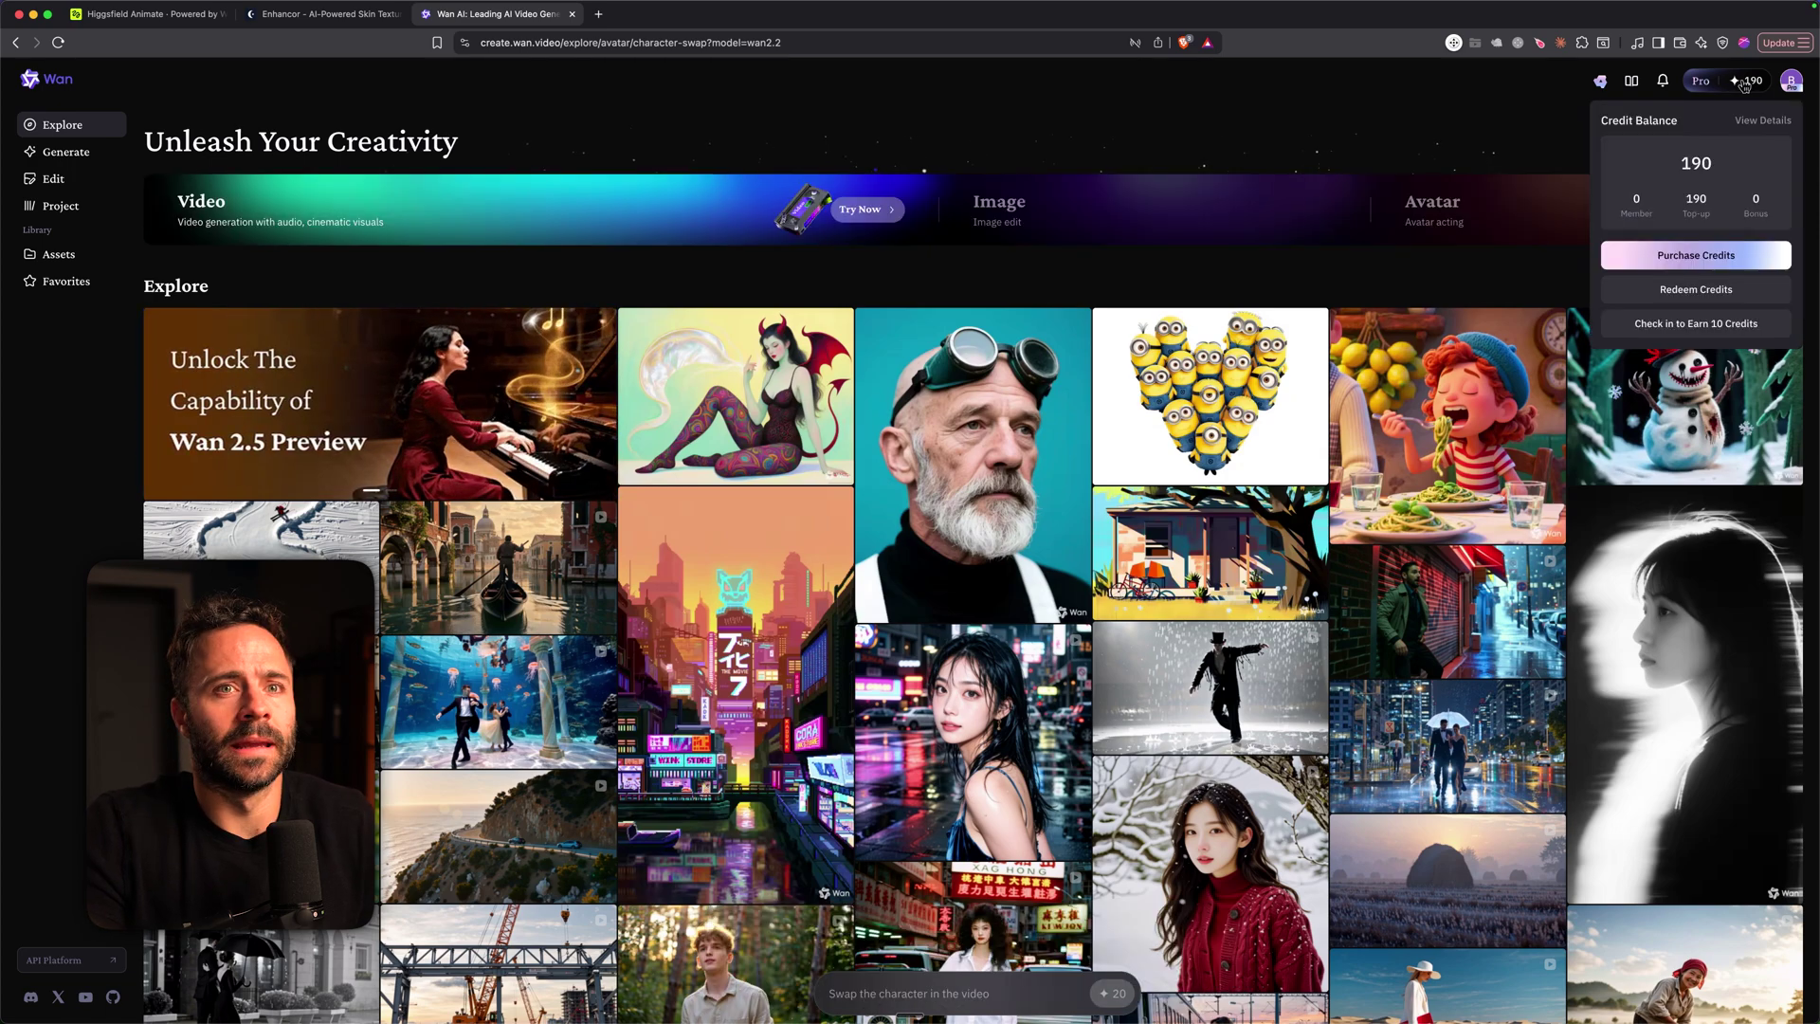
pyautogui.click(1707, 266)
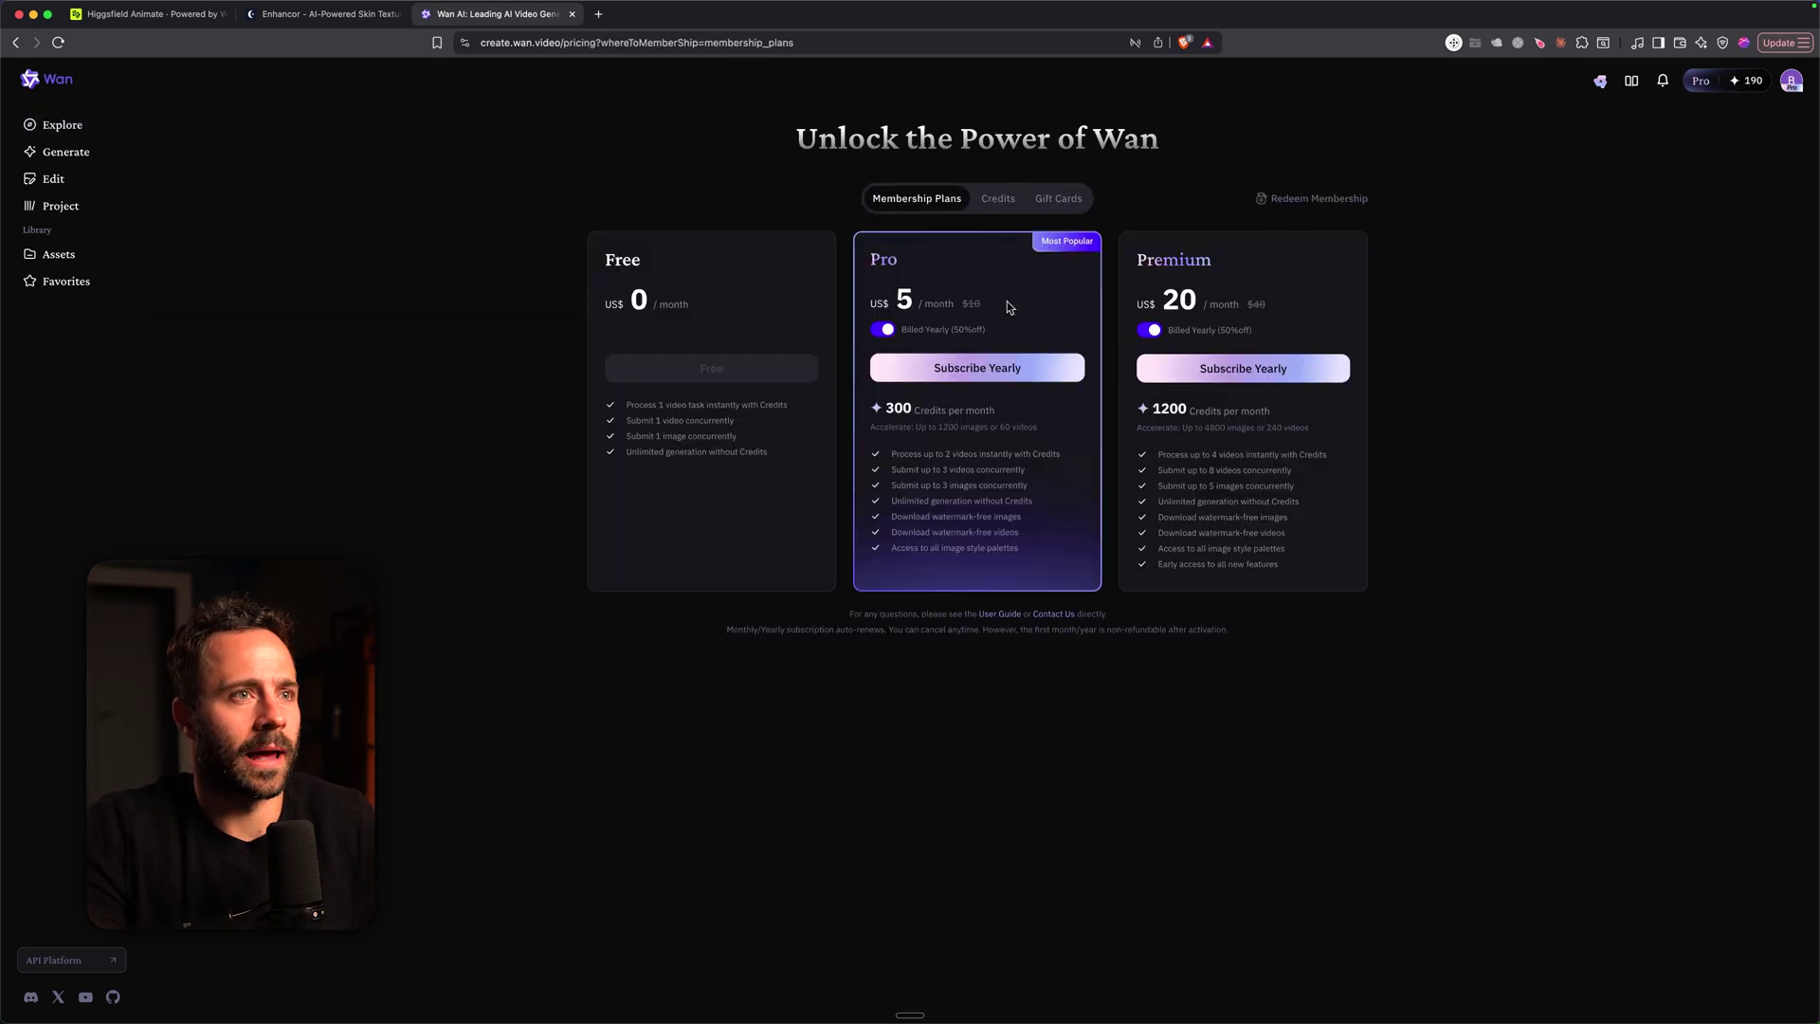
pyautogui.click(883, 329)
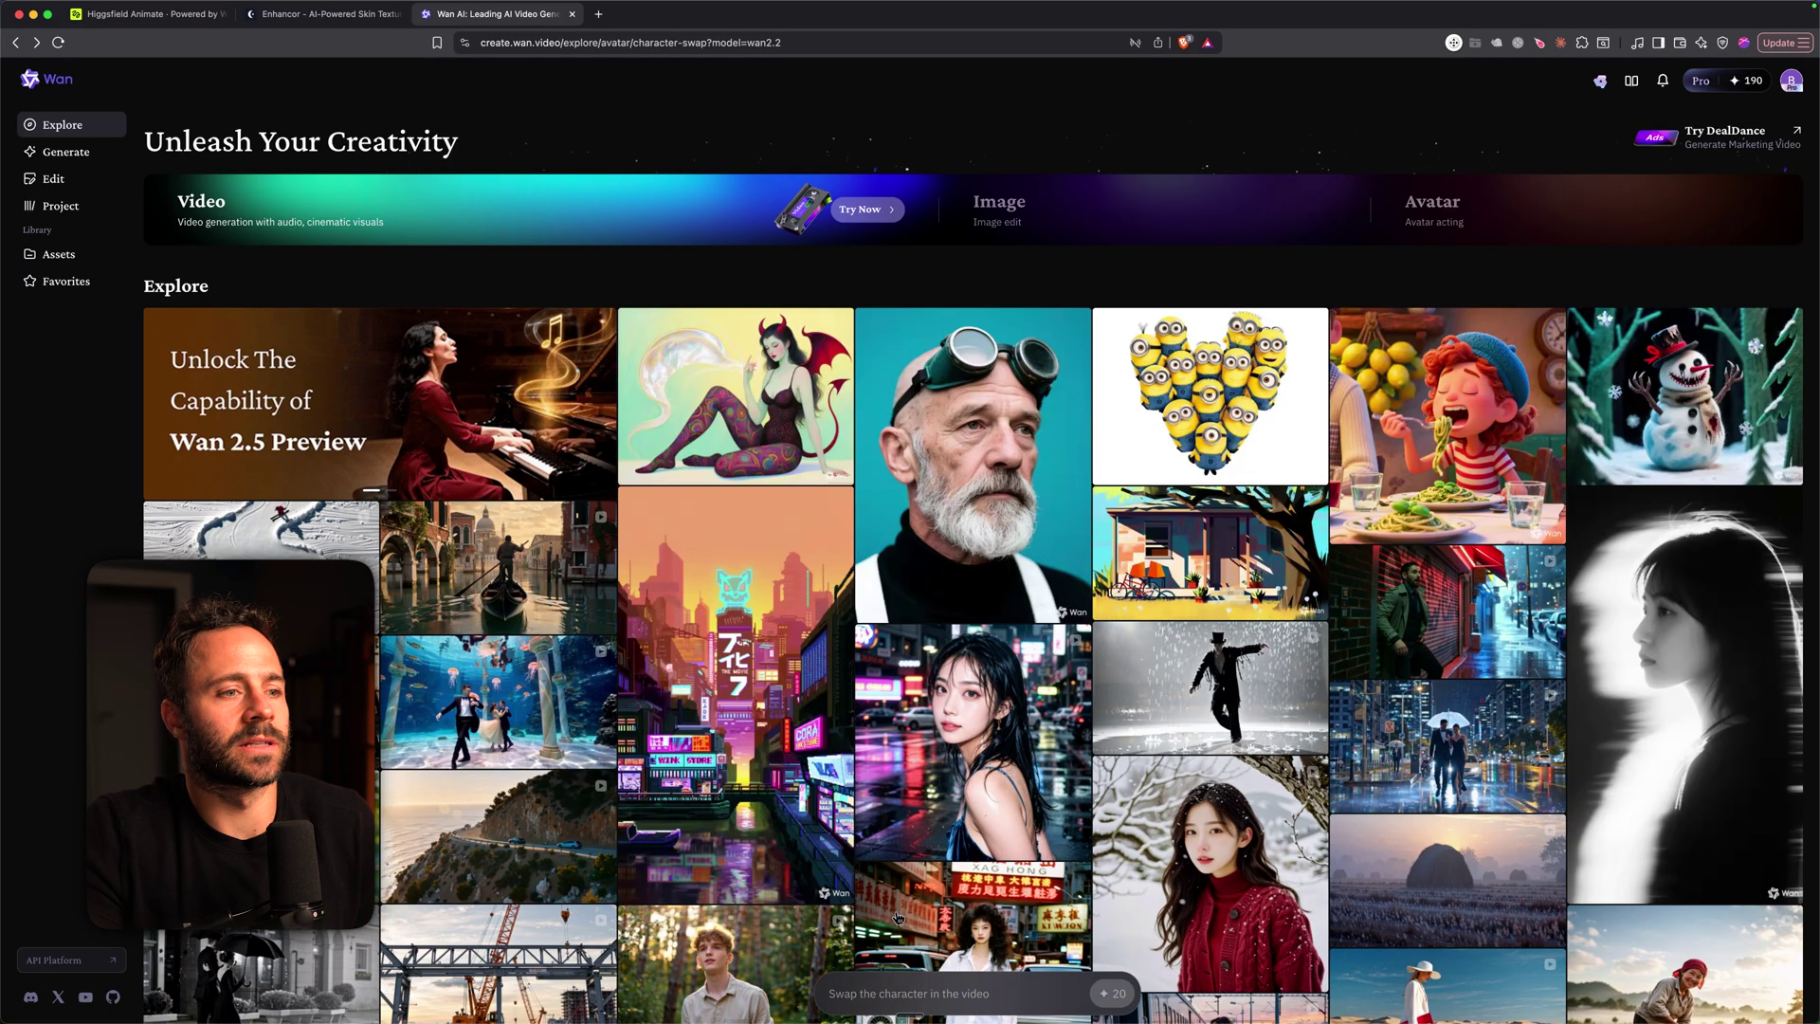
# - Set the character swap to Pro quality and turn off Generate with Credits, making it cost 0
pyautogui.click(928, 1007)
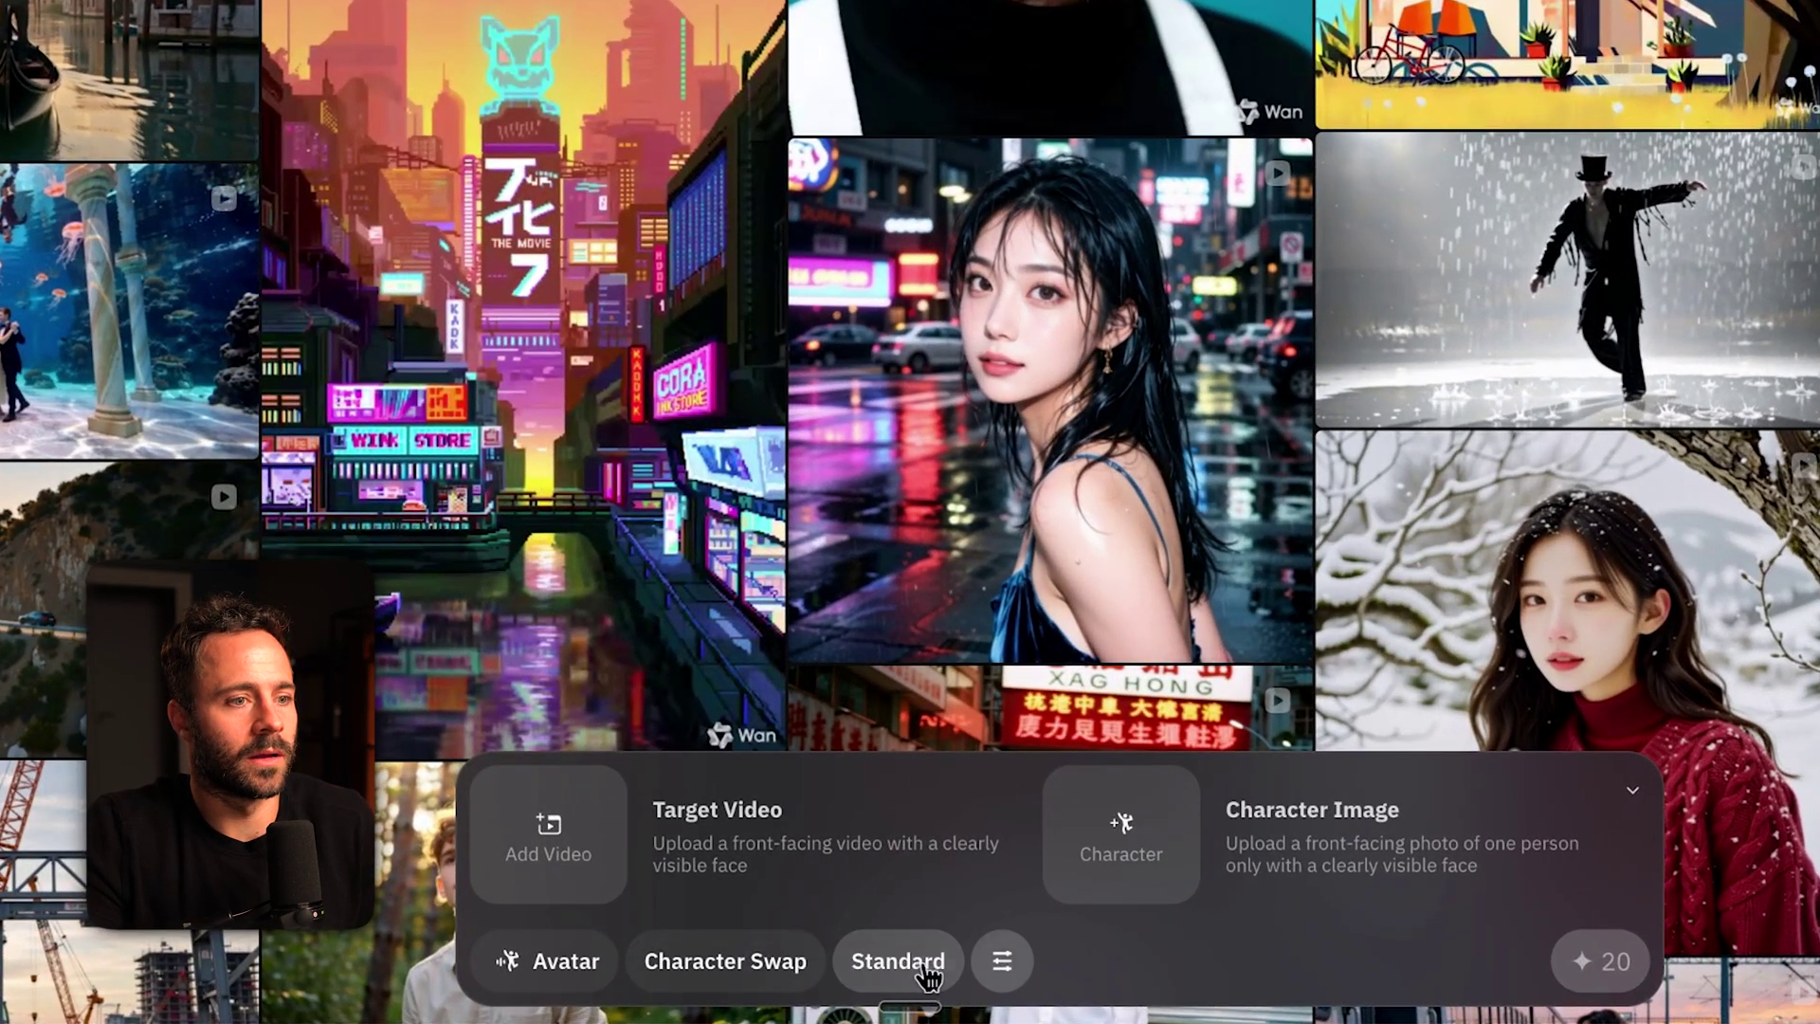
pyautogui.click(924, 967)
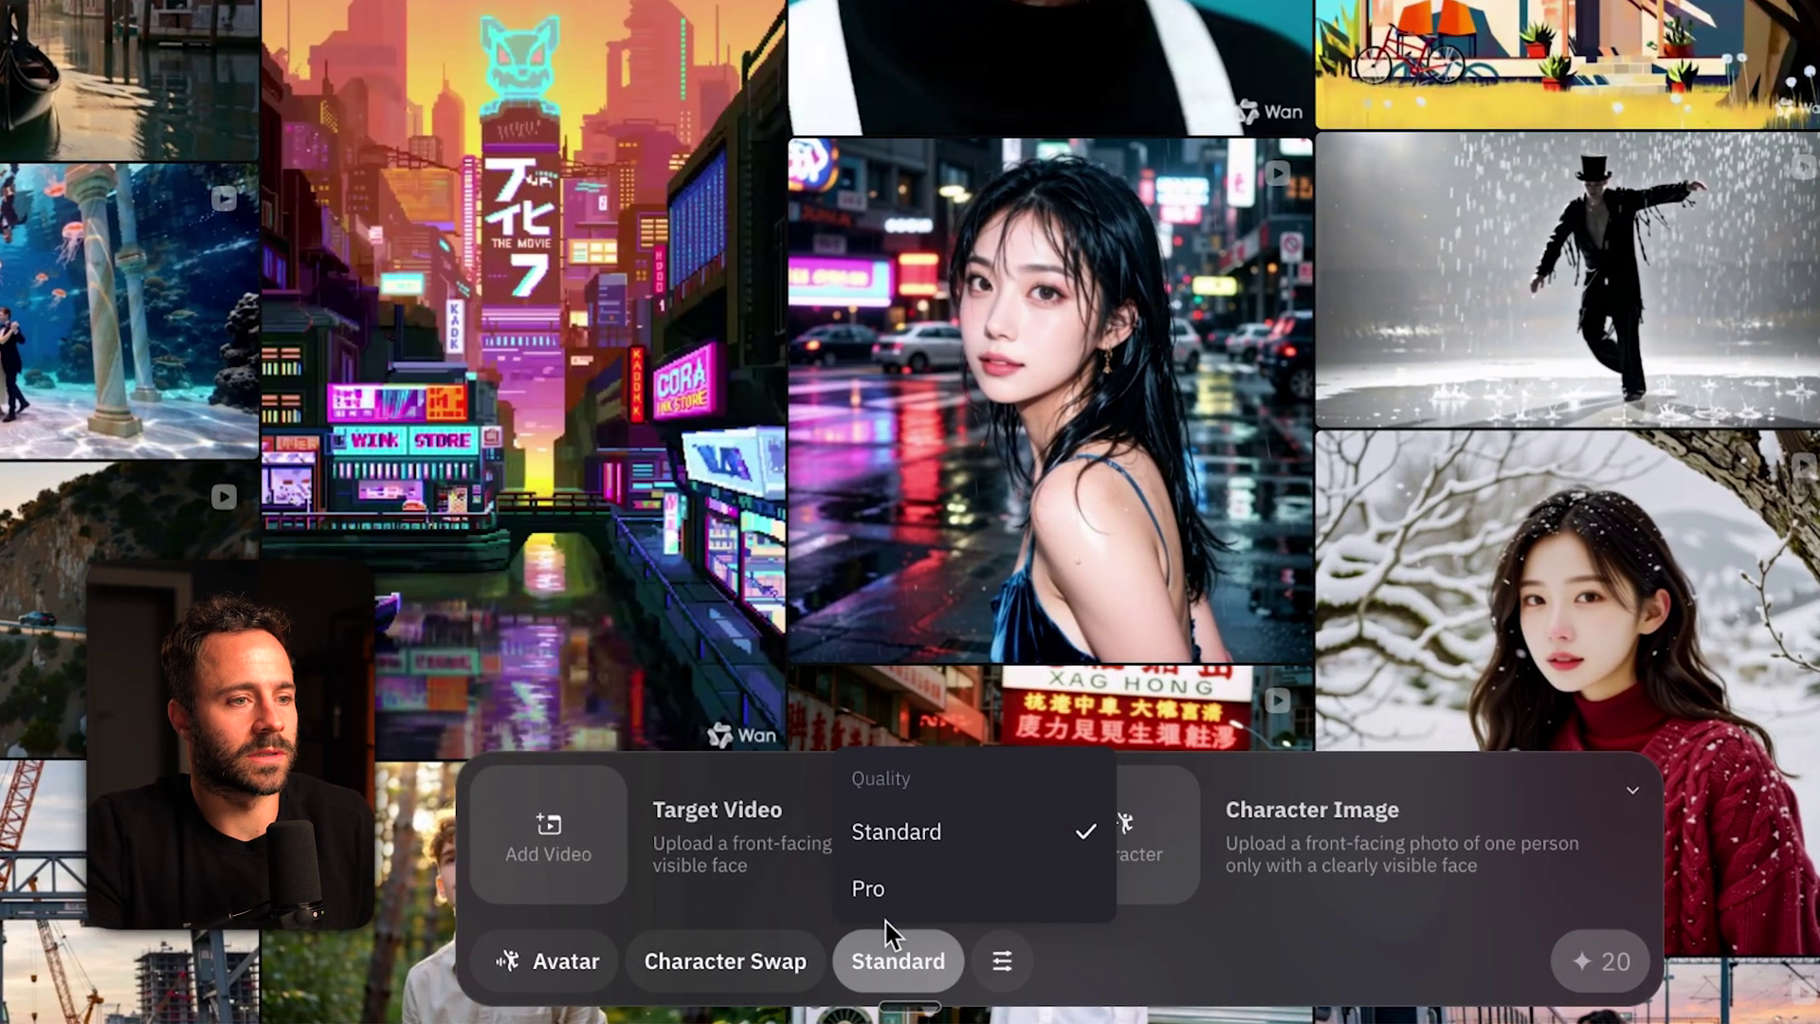
pyautogui.click(961, 912)
pyautogui.click(942, 957)
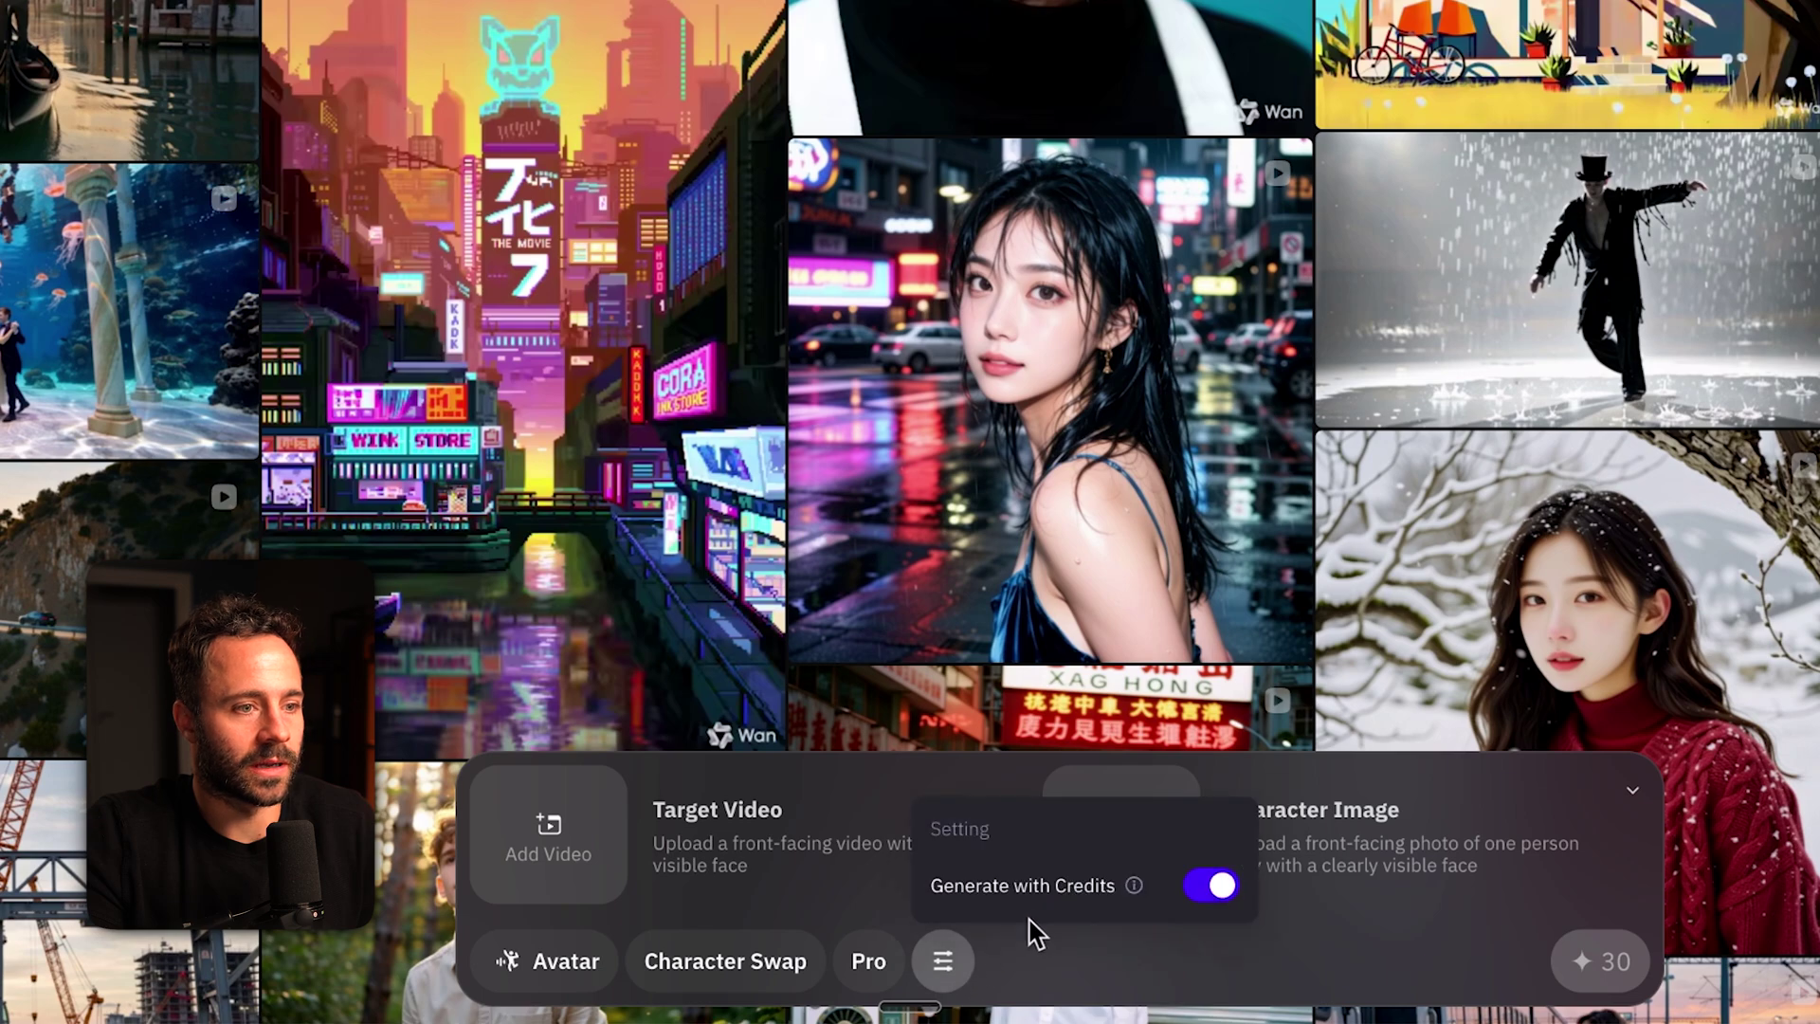
pyautogui.click(1213, 897)
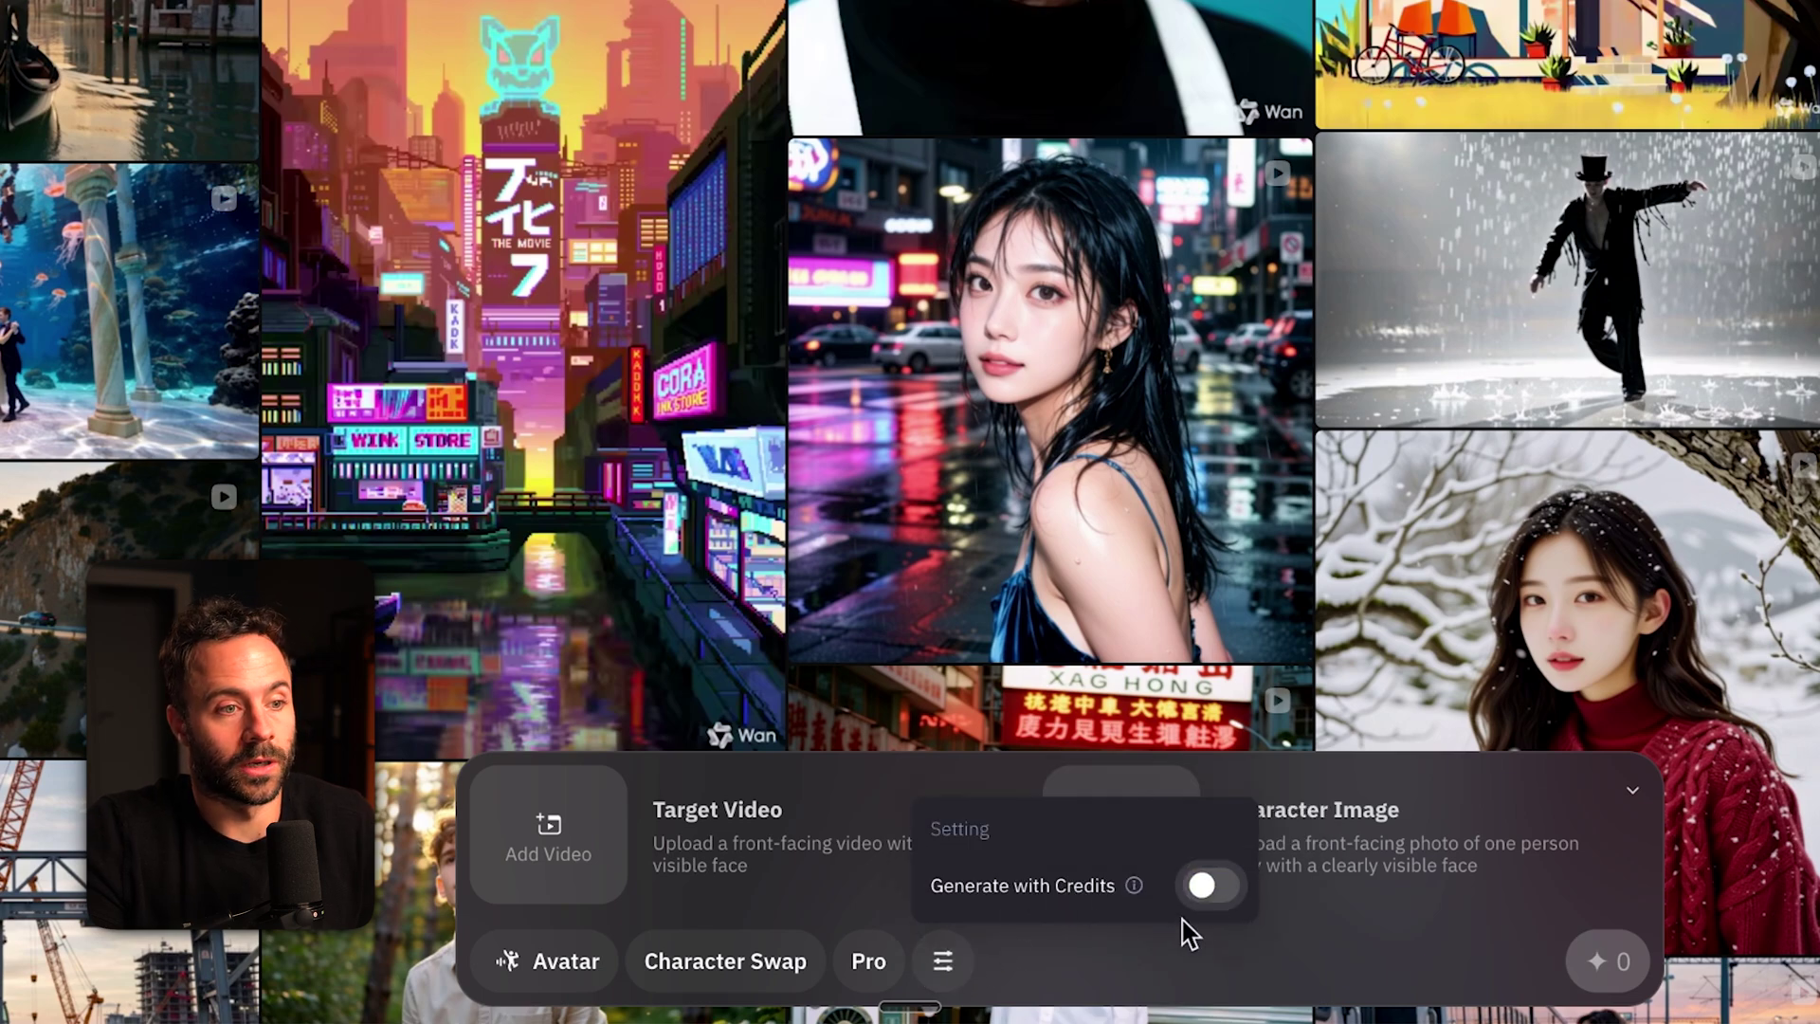
pyautogui.click(1301, 932)
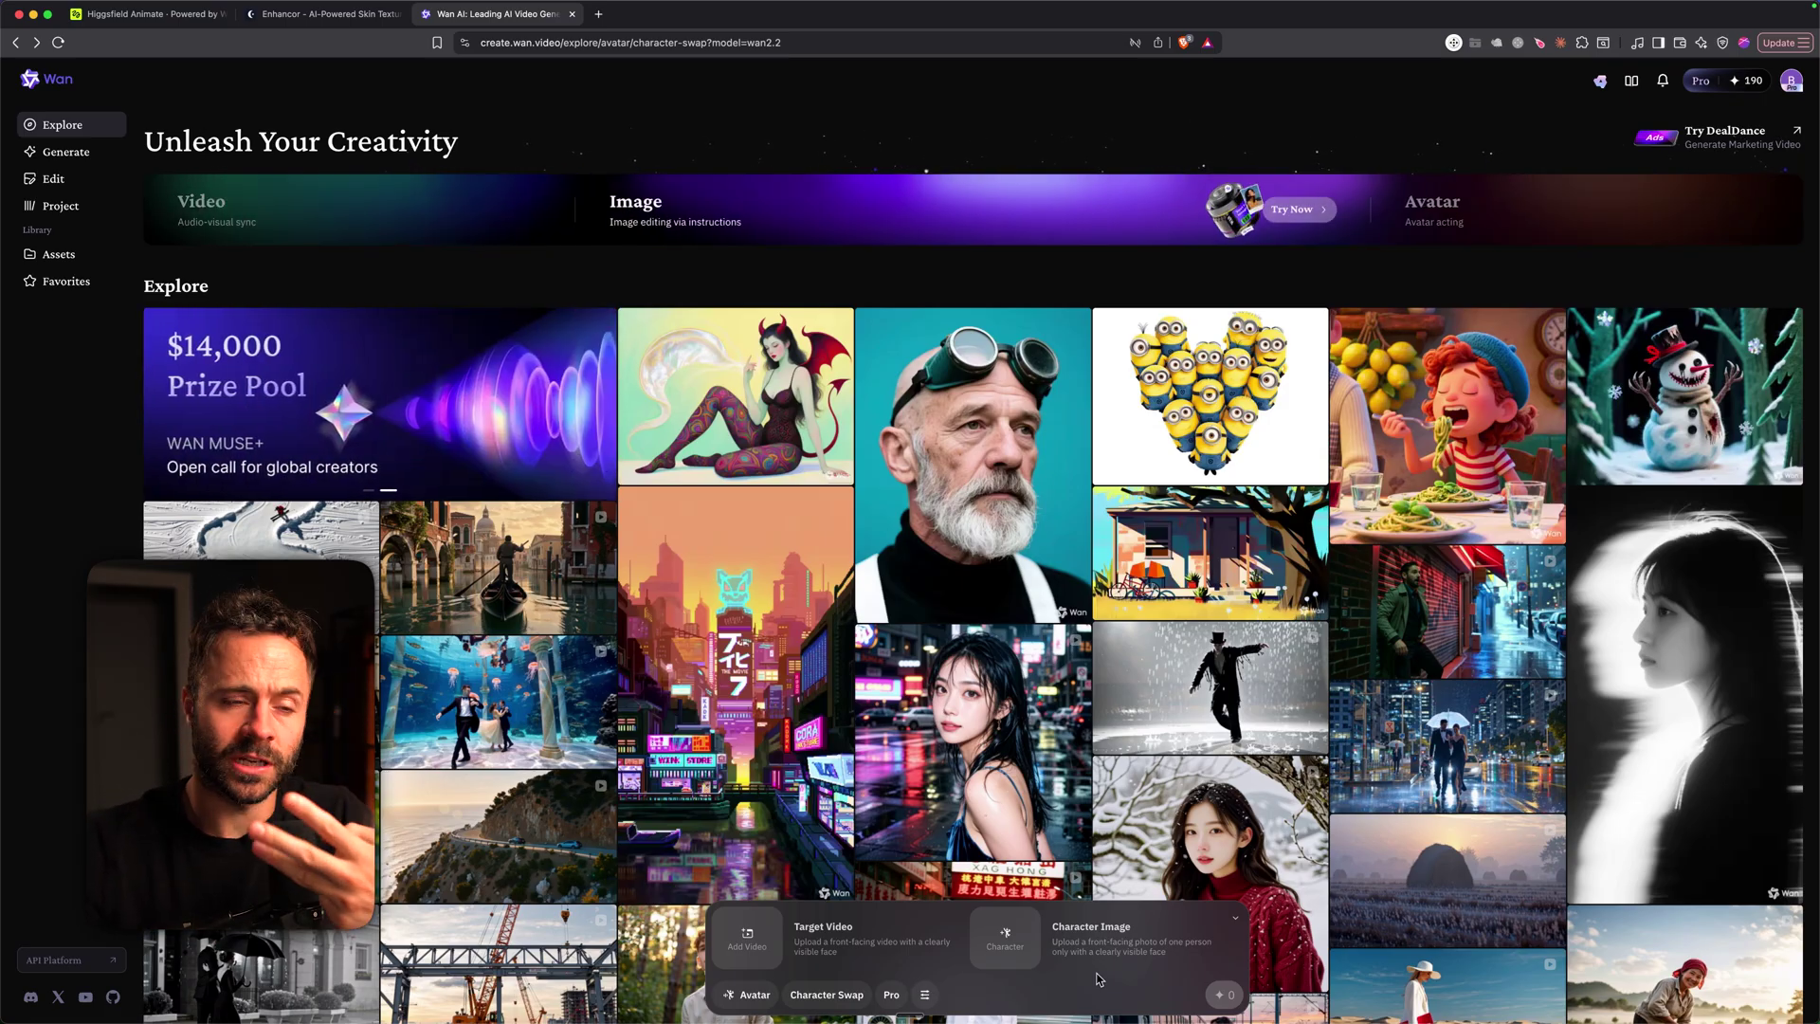
# - Open Enhancor's Animate character-swap tool from the Tools list
pyautogui.hotkey('ctrl', 'shift', 'Tab')
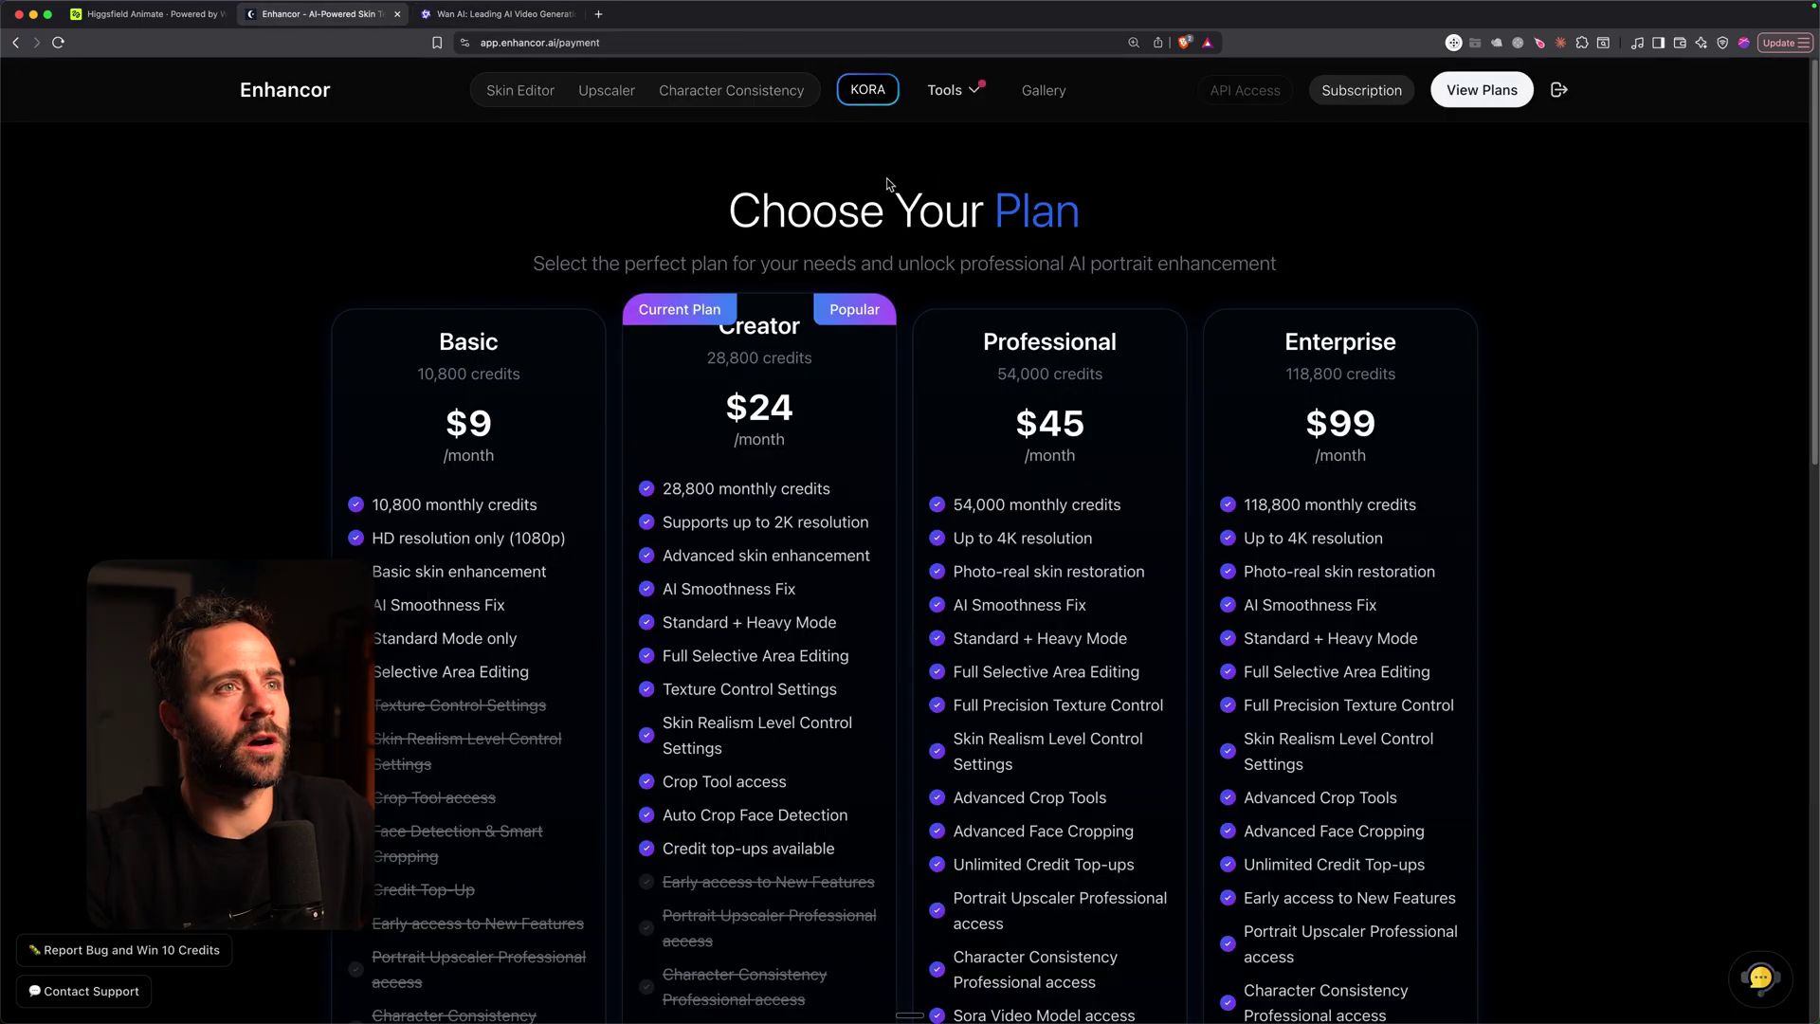
pyautogui.click(959, 95)
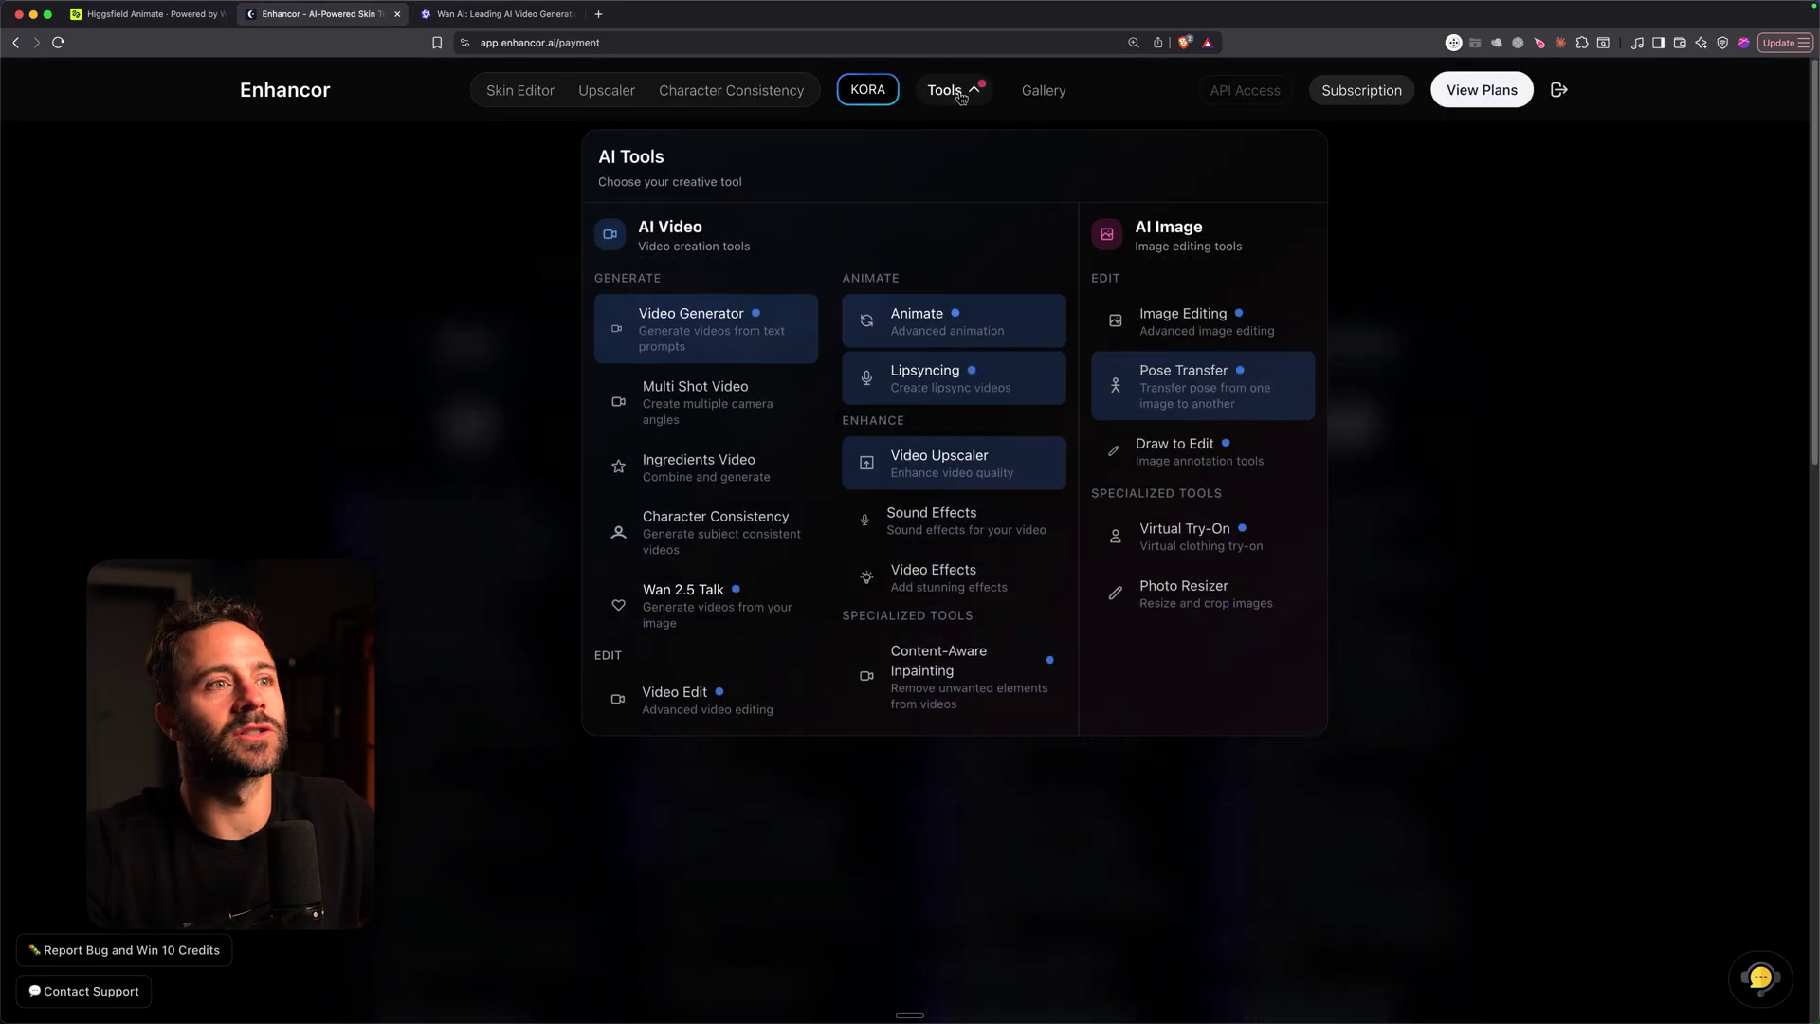
pyautogui.click(934, 322)
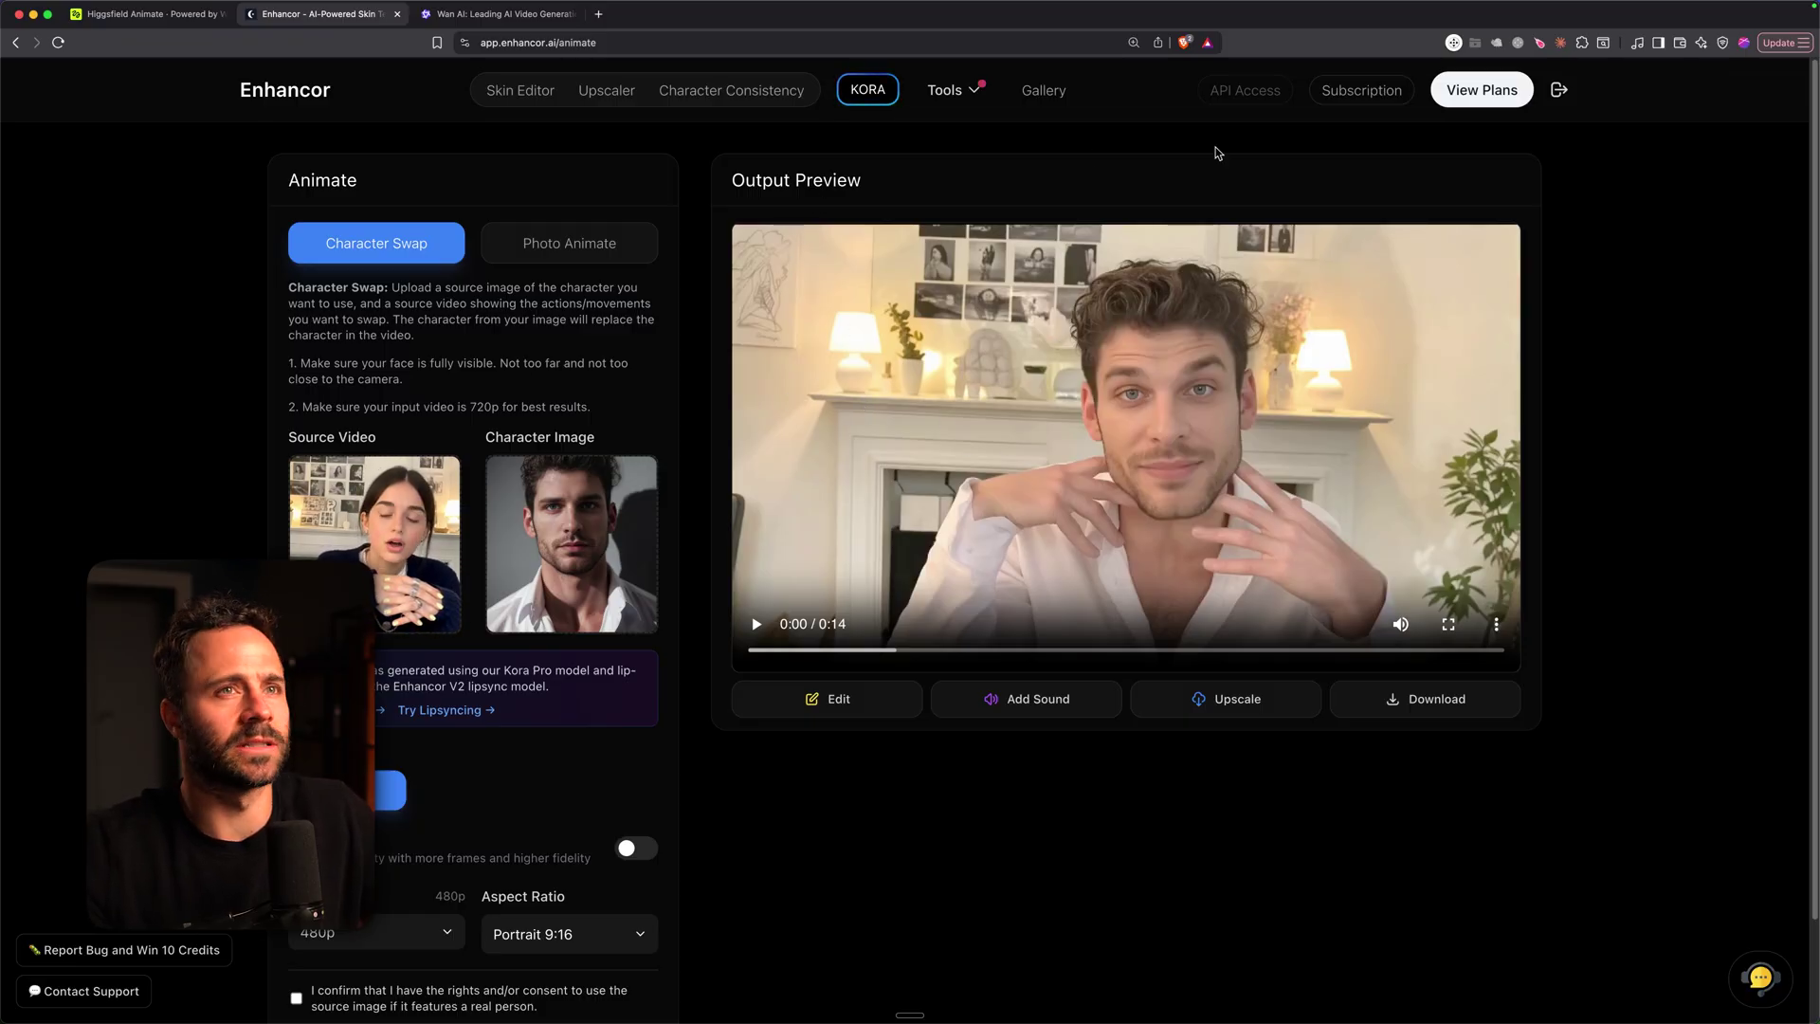
# - Scroll through Enhancor's subscription plans down to the expired Creator plan
pyautogui.click(1470, 90)
pyautogui.scroll(-3, 769, 611)
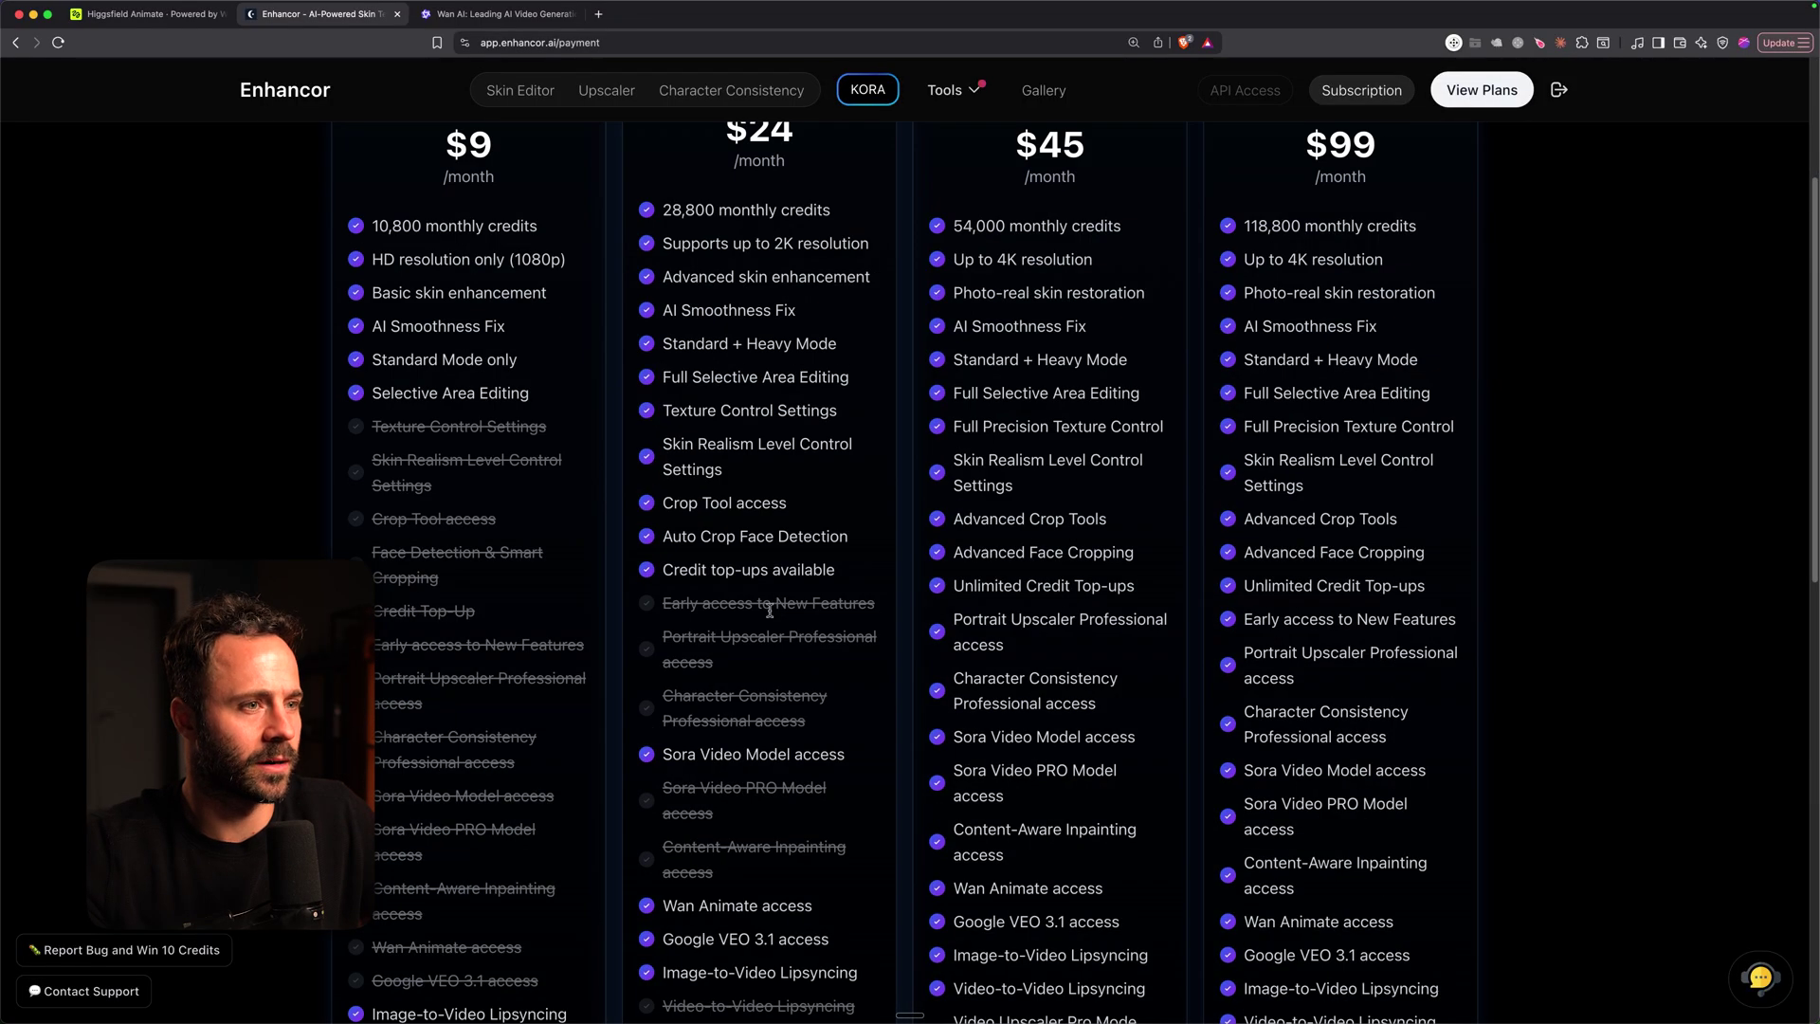
pyautogui.scroll(-8, 769, 611)
pyautogui.scroll(-3, 816, 777)
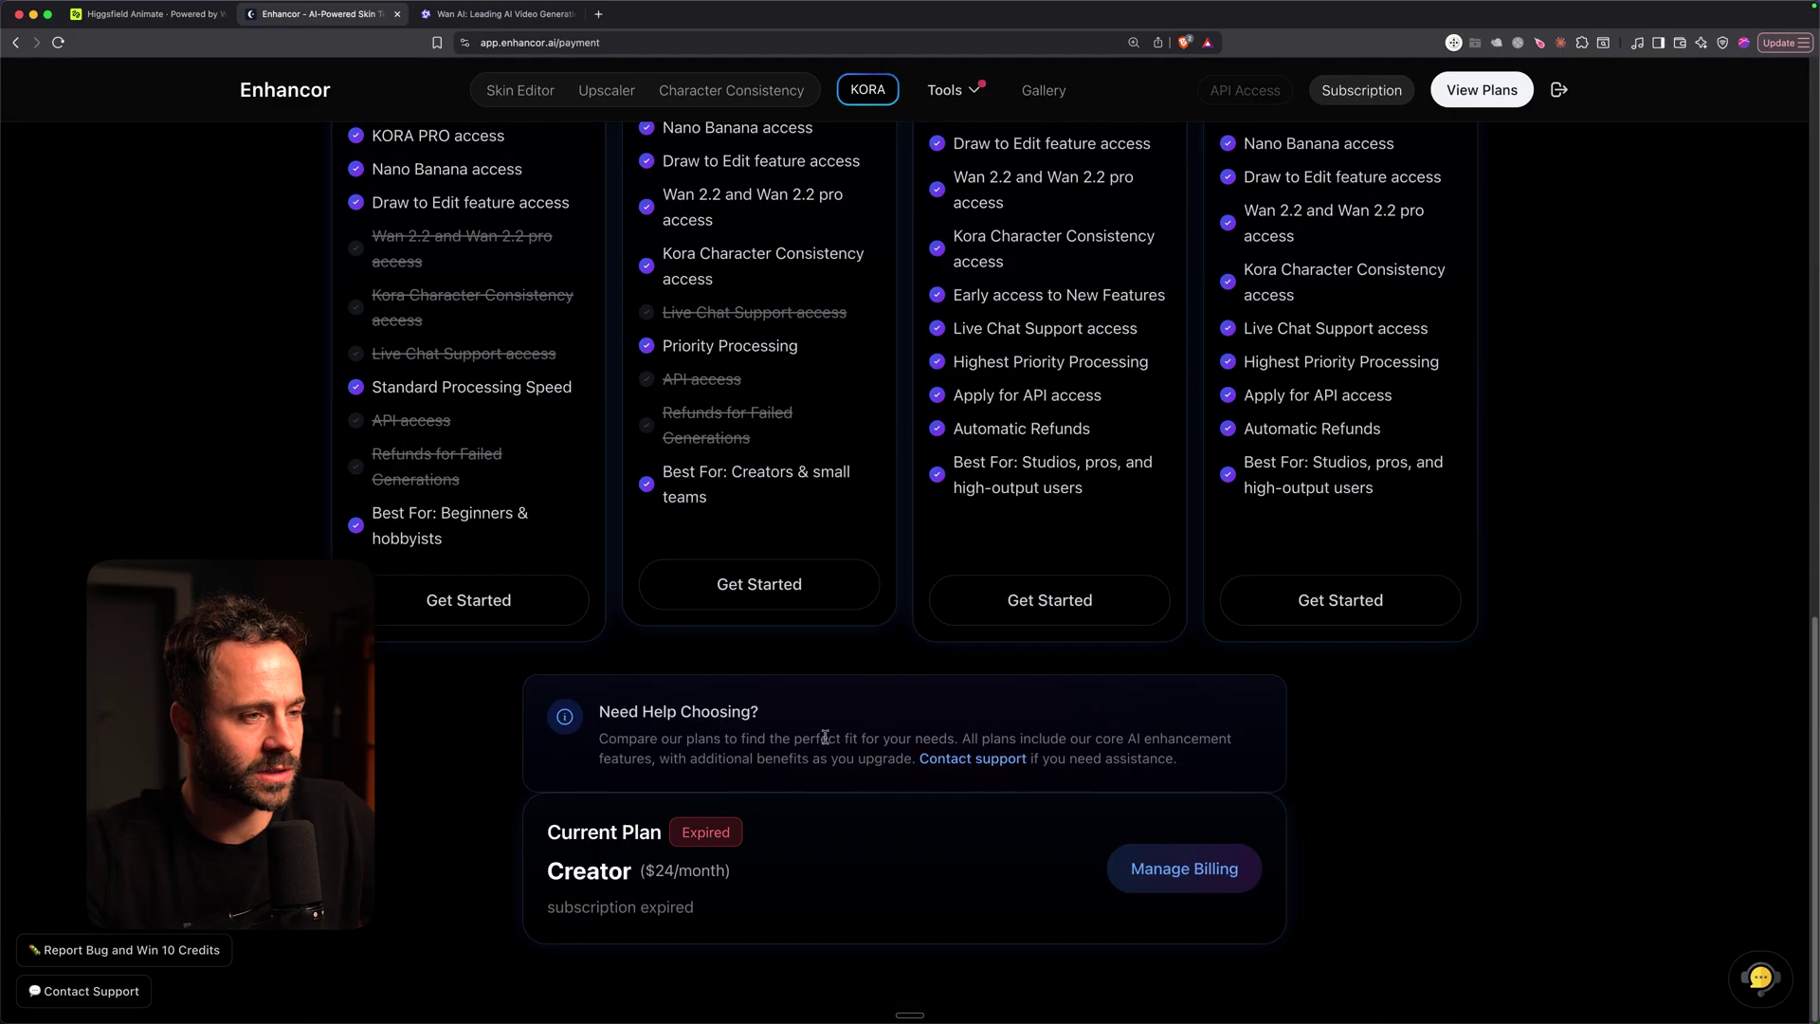
pyautogui.scroll(10, 806, 658)
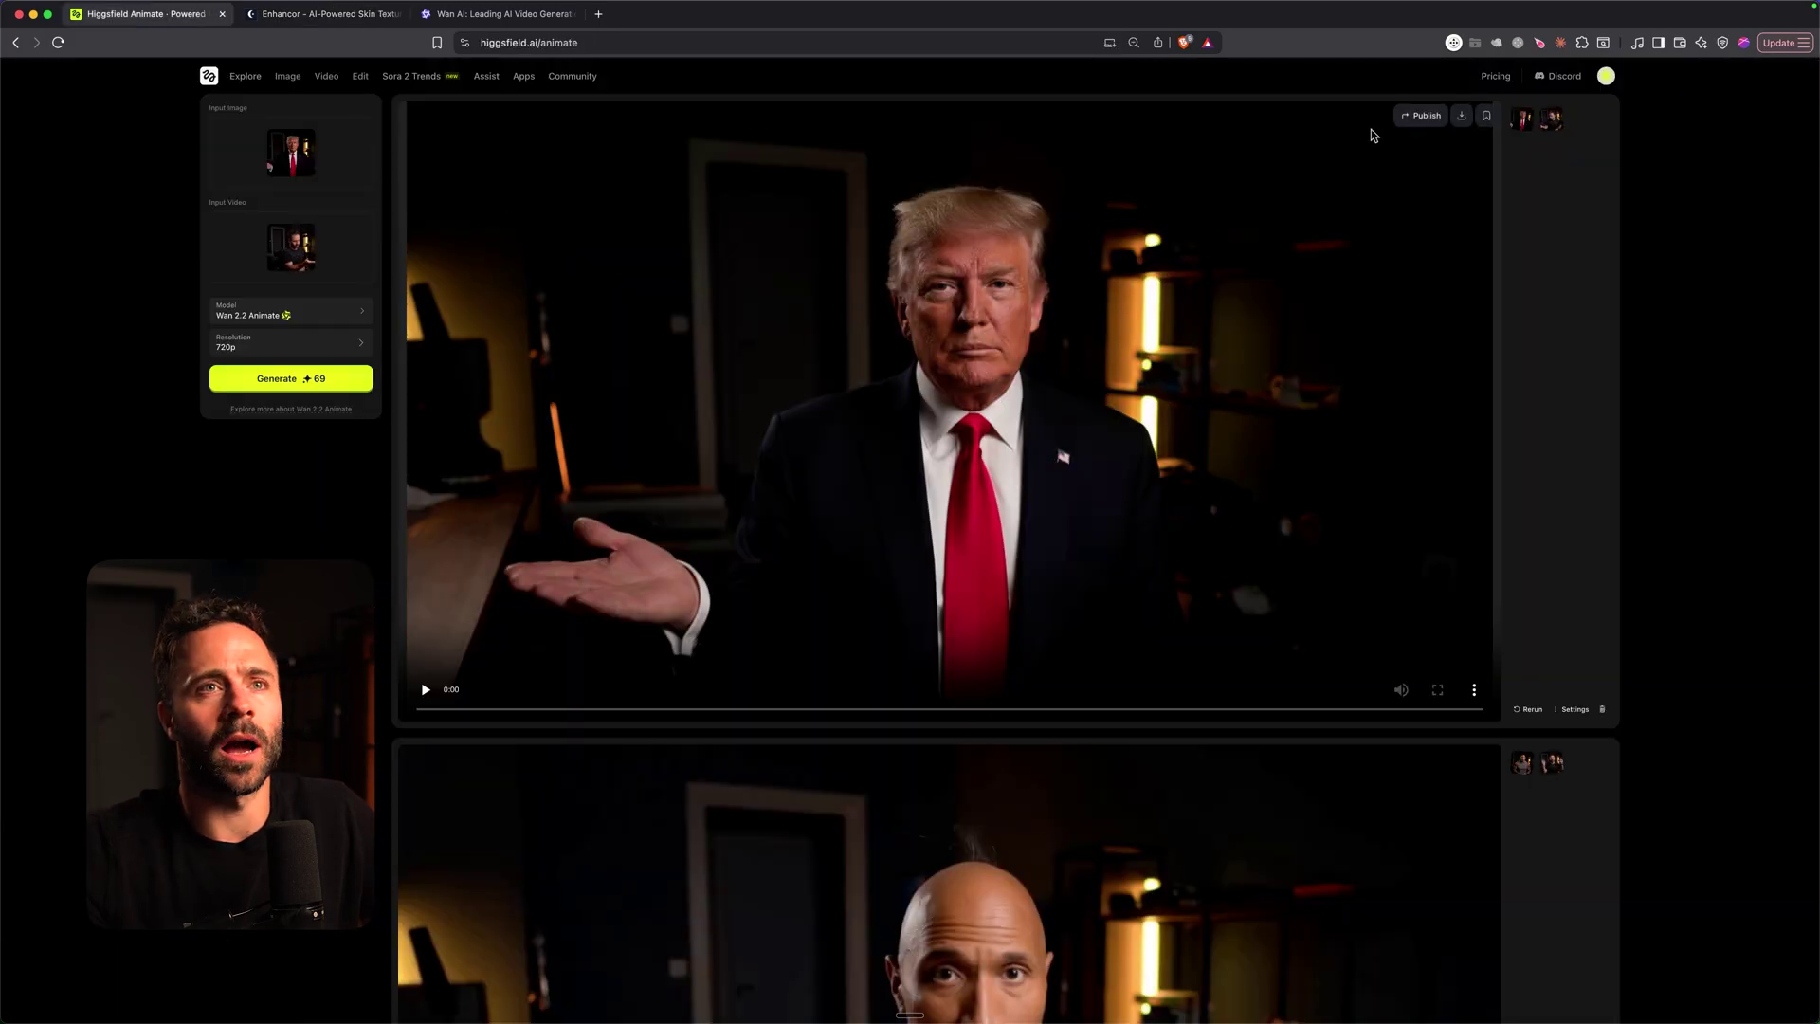
# - Show Higgsfield's monthly plan prices: Basic $9, Pro $29, Ultimate $79, Creator $249
pyautogui.click(1494, 76)
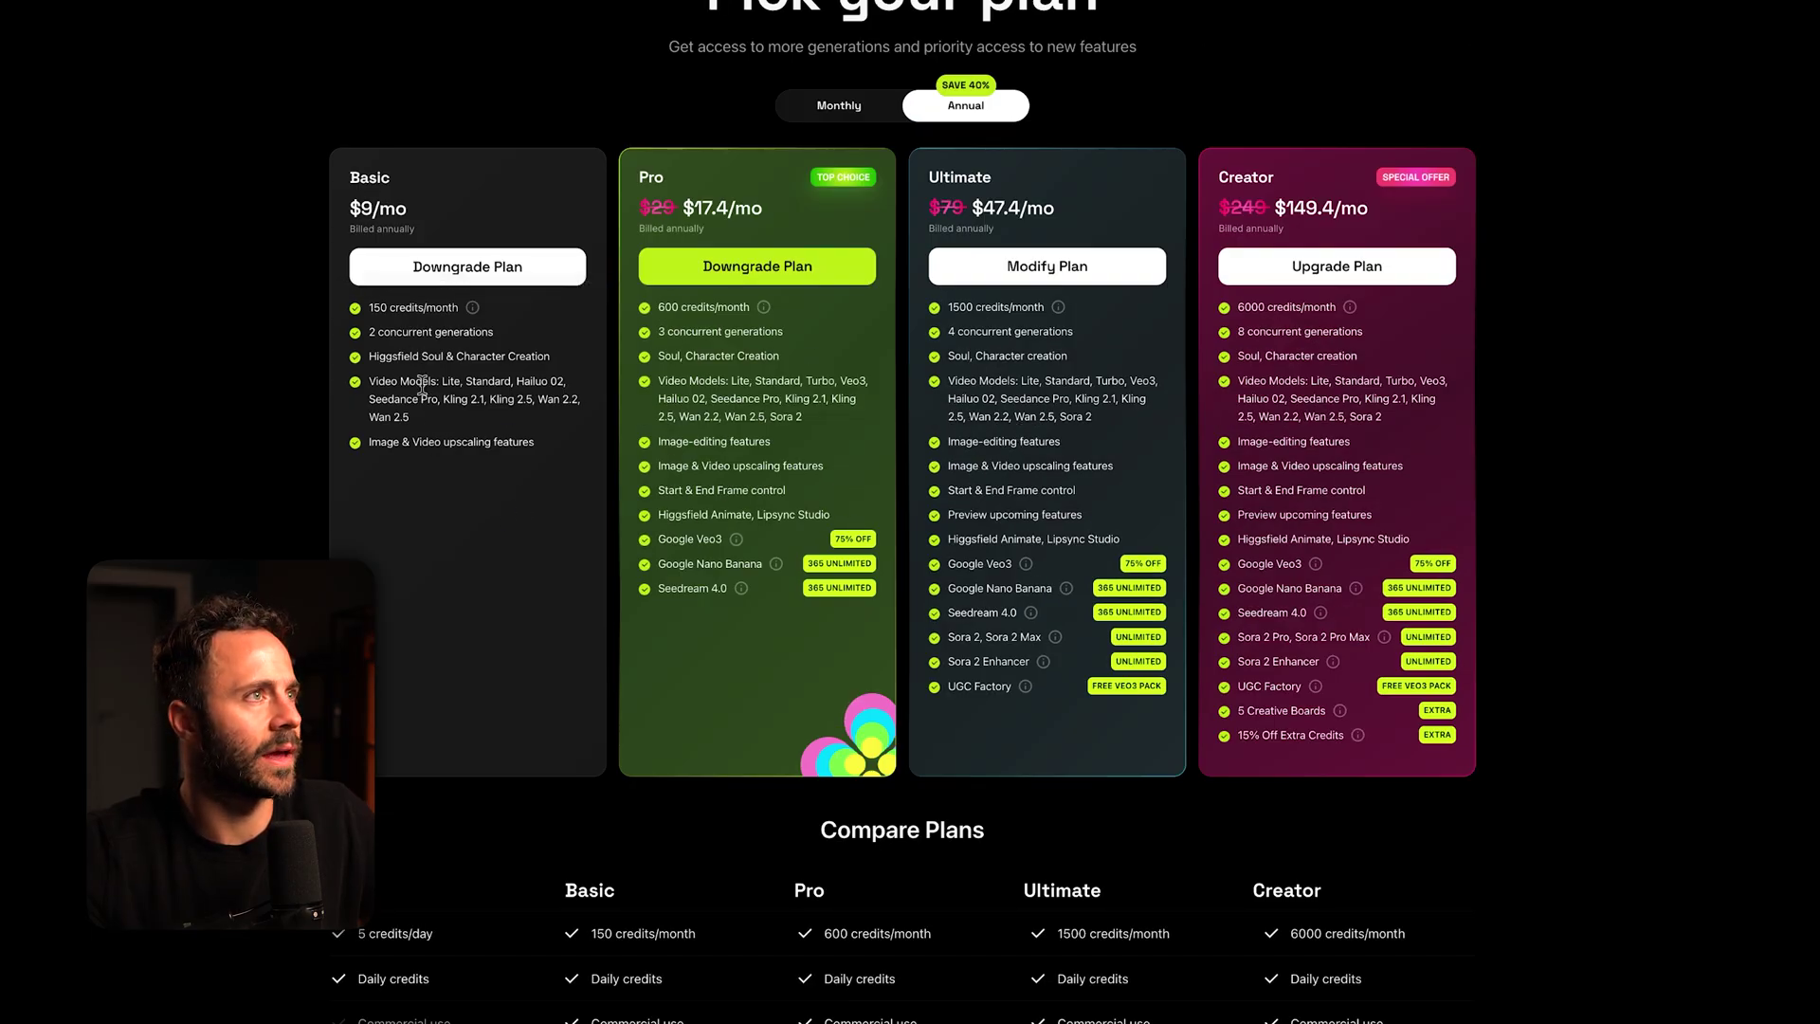
pyautogui.click(370, 311)
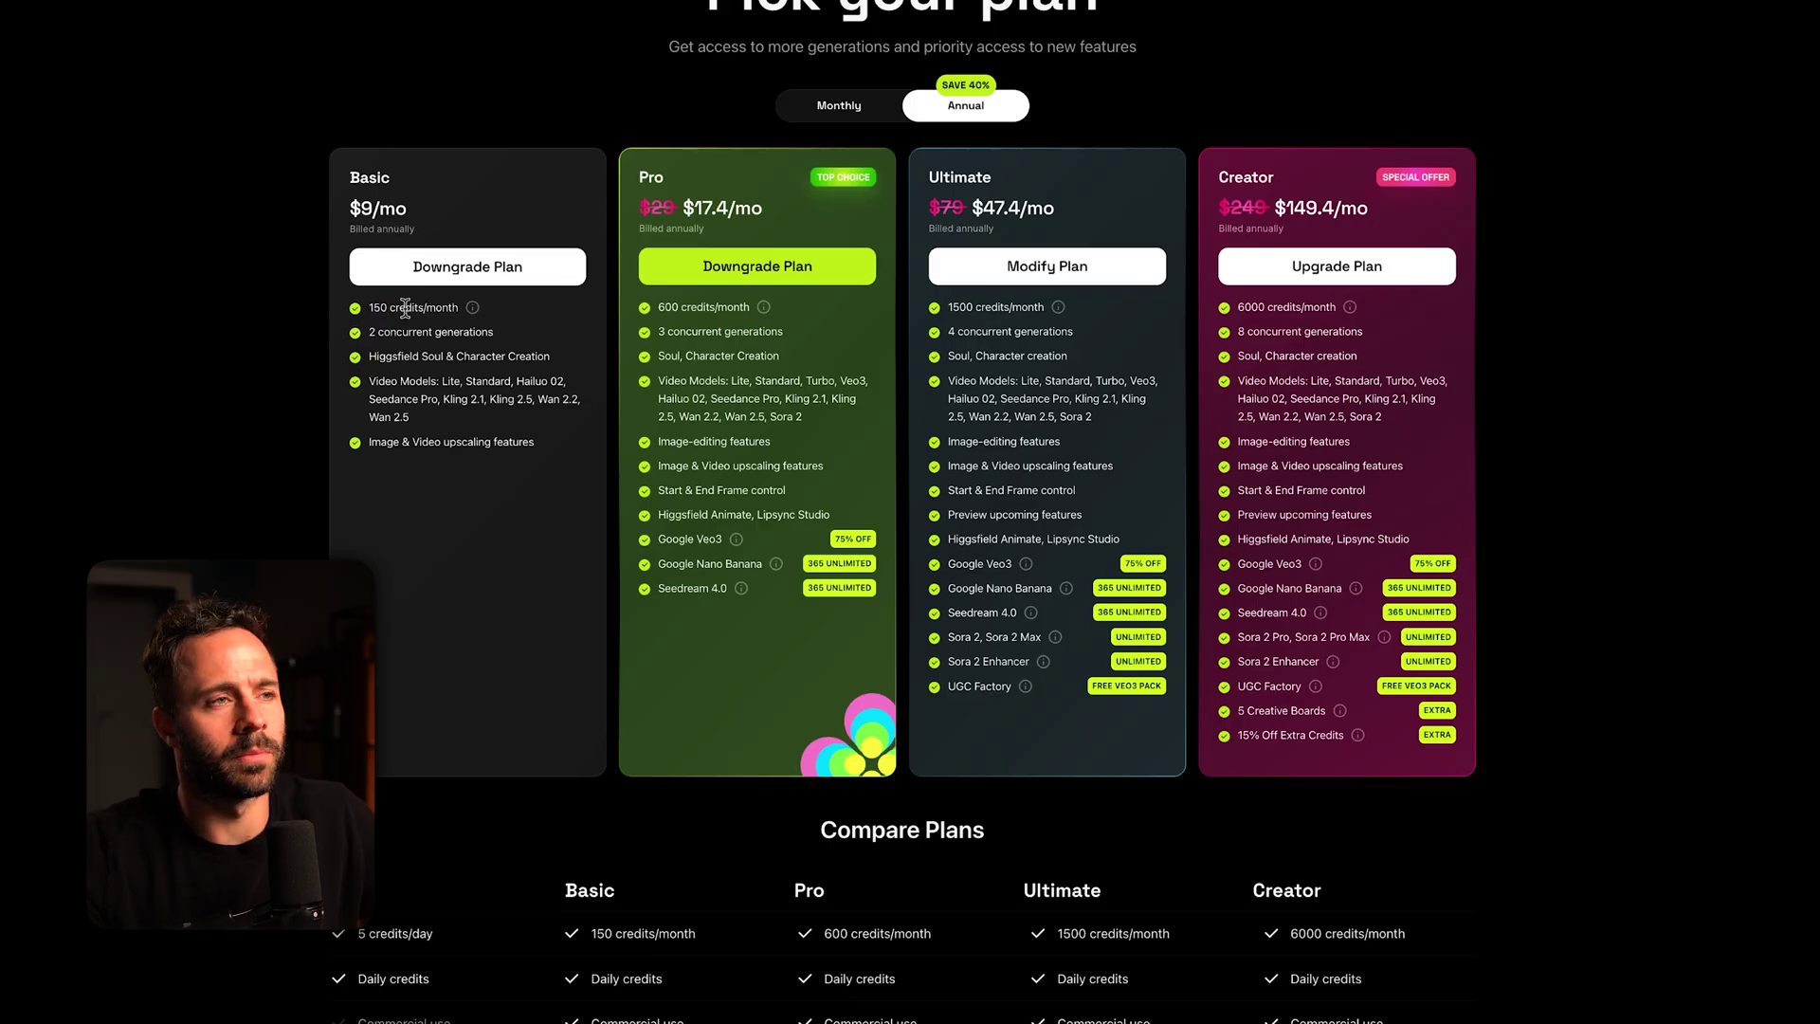
pyautogui.click(851, 123)
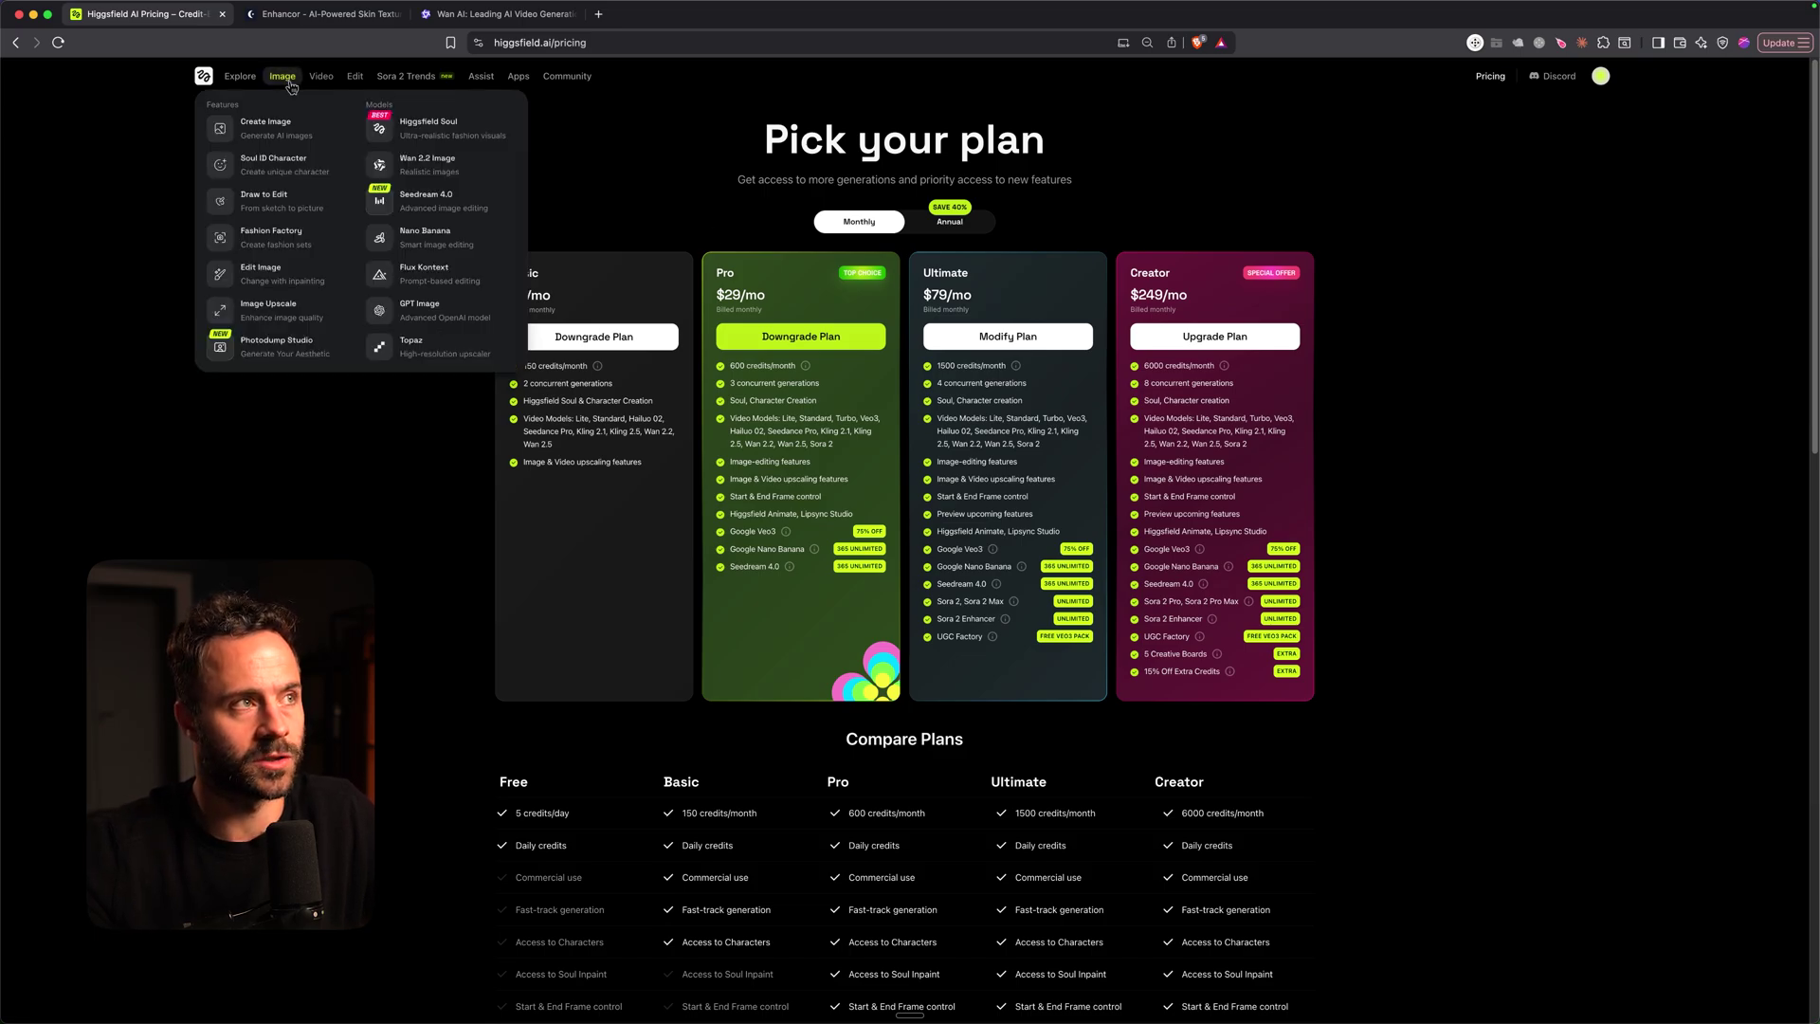
# - Open Higgsfield's Create Video page and browse presets like General, Earth Zoom Out and Eyes In
pyautogui.moveTo(322, 79)
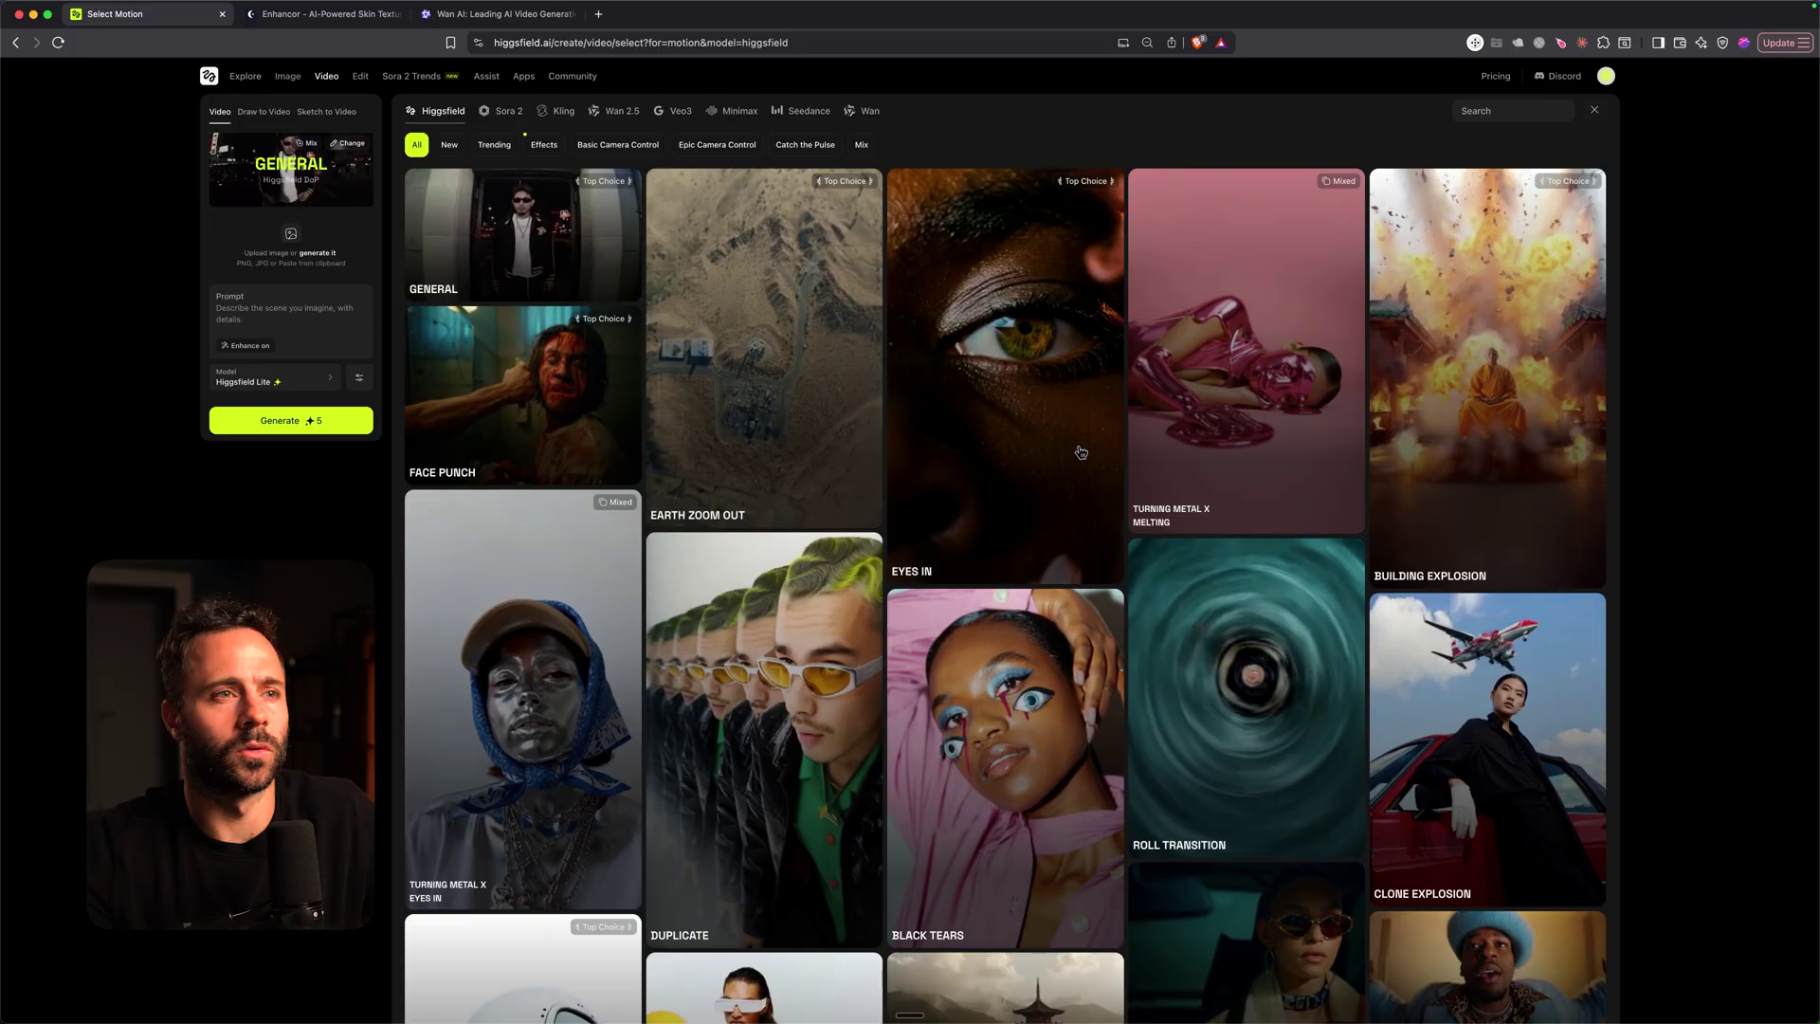
pyautogui.scroll(-4, 1222, 409)
pyautogui.scroll(-6, 1222, 408)
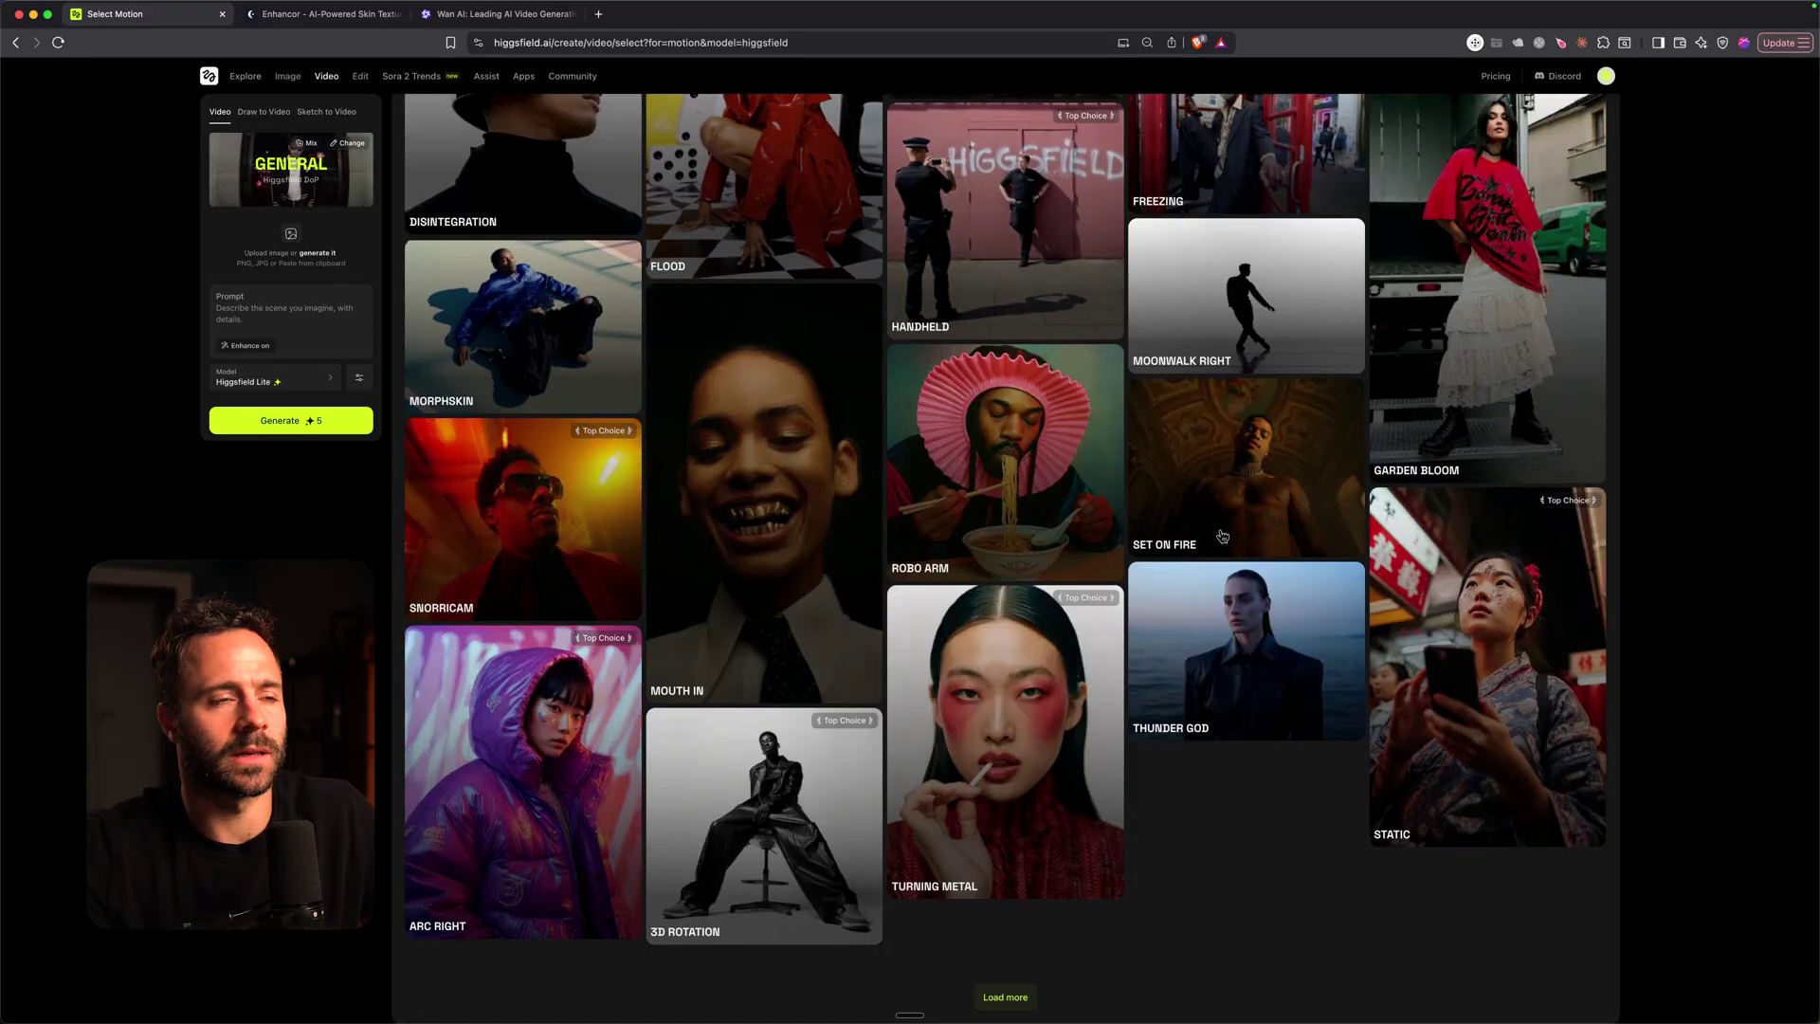
pyautogui.scroll(10, 1222, 536)
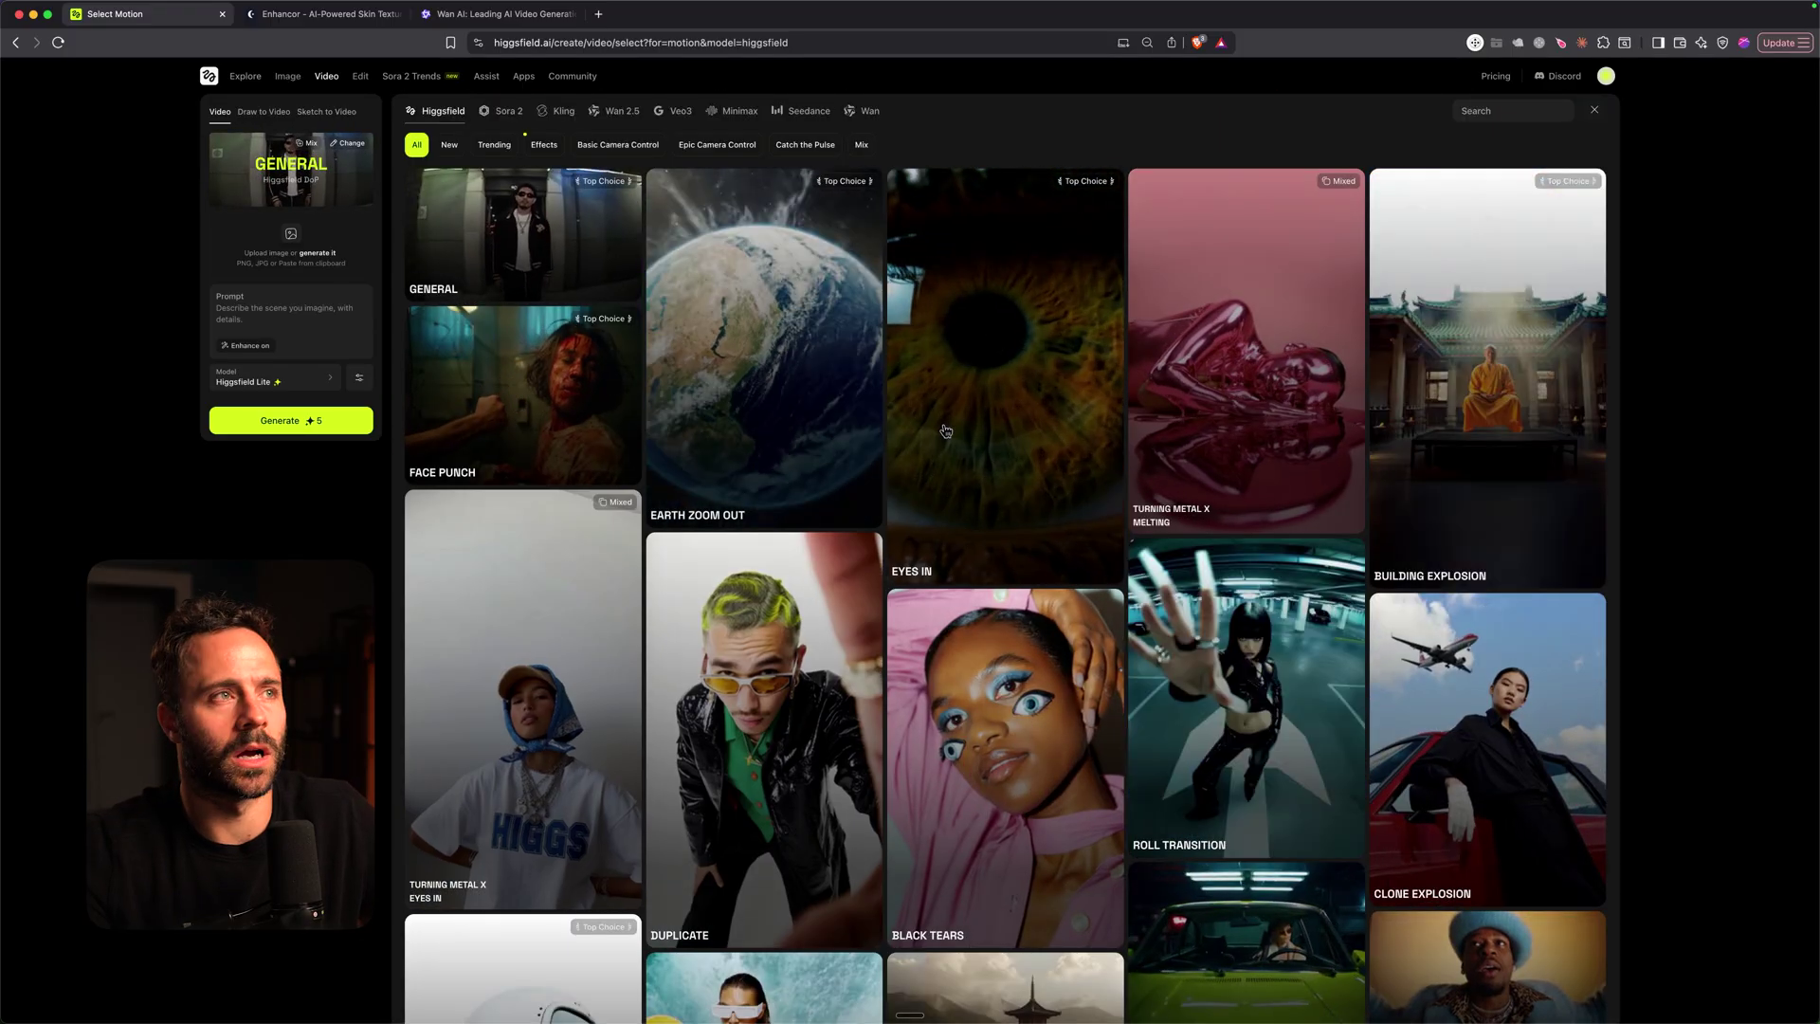